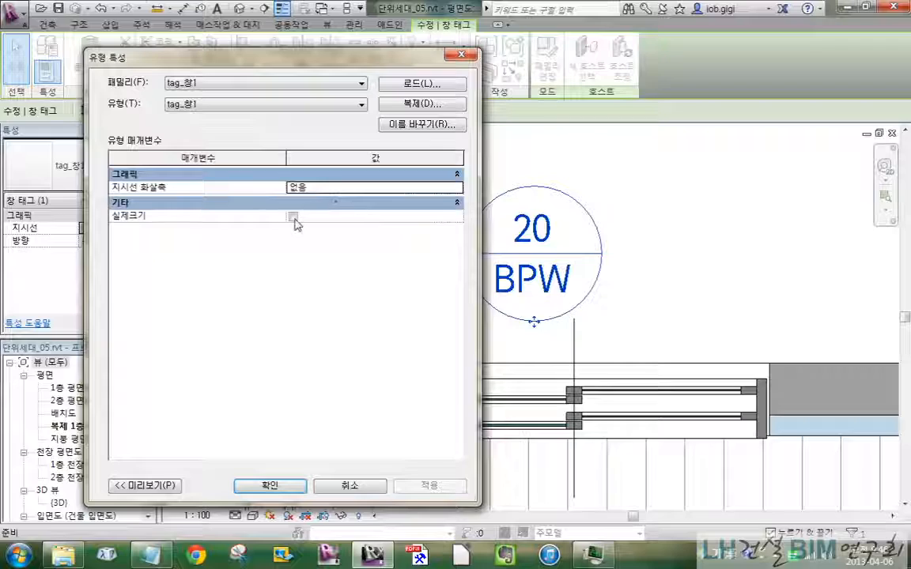
Step: Apply the type properties of the tag_창1 window tag with the 실제크기 option turned on
click(269, 483)
click(726, 253)
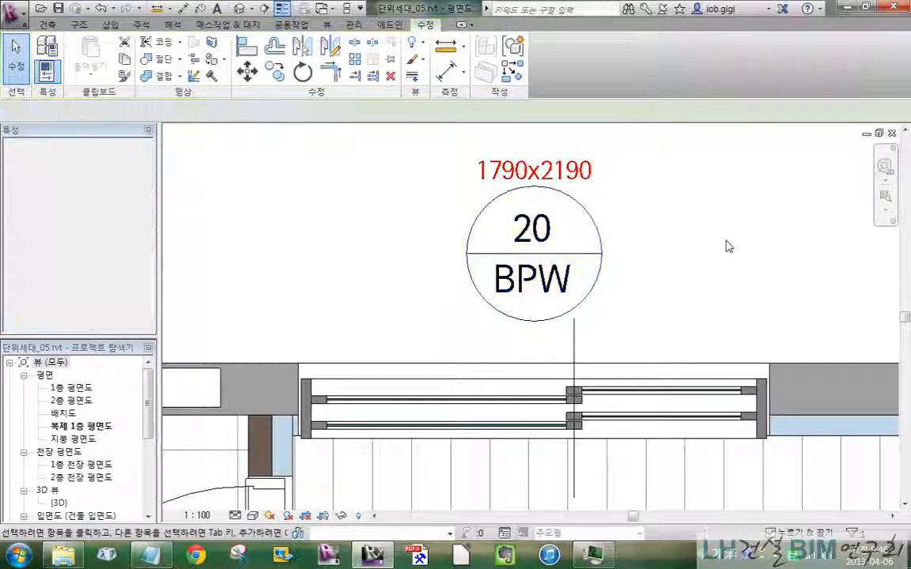
scroll(726, 244, down, 4)
middle_drag(732, 239, 472, 261)
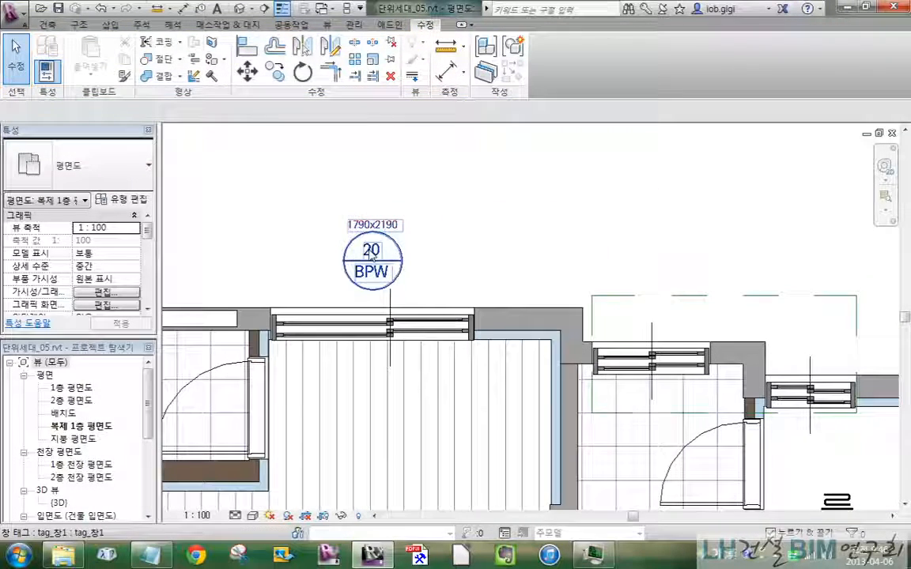
Step: Create similar tags from the existing BPW window tag on the AW_10x13 window and the BPW_8x12 window beside it
click(372, 279)
right_click(347, 270)
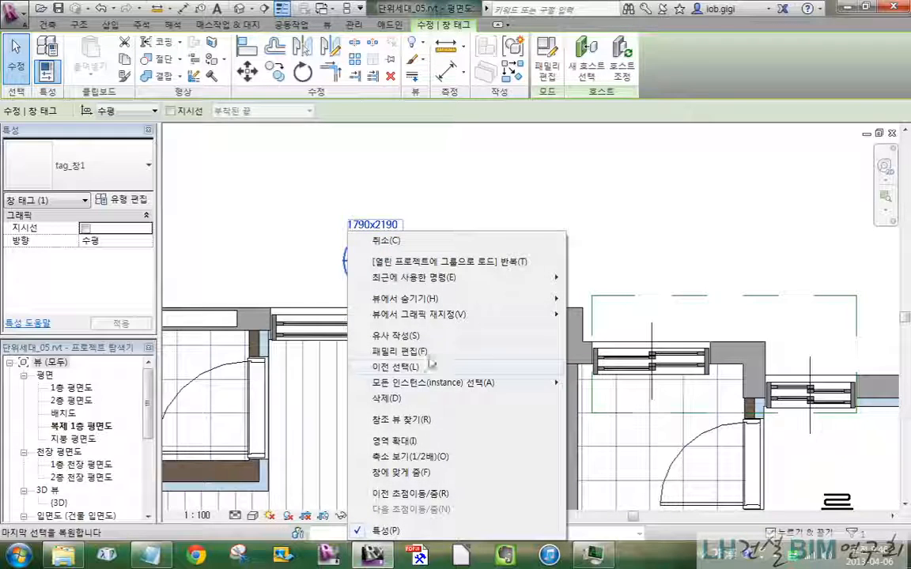
click(422, 334)
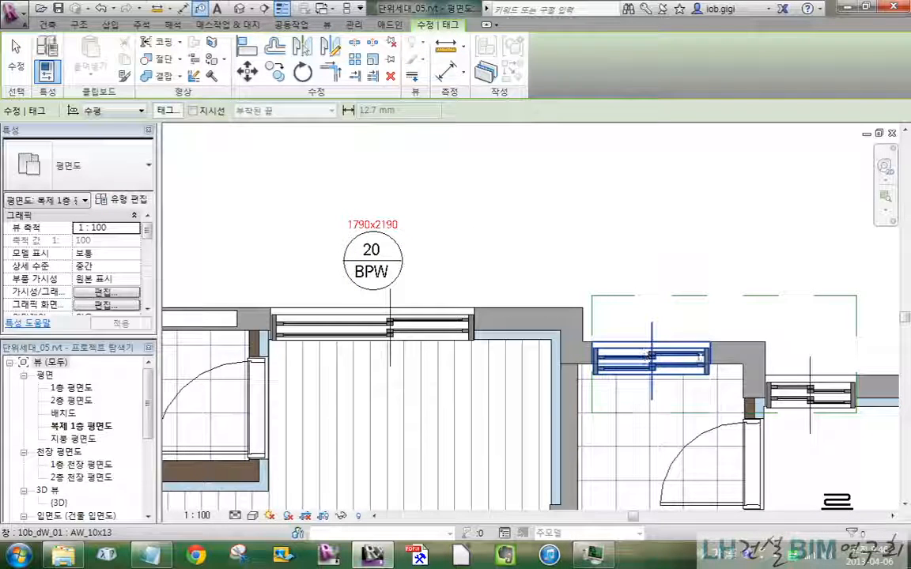
click(668, 340)
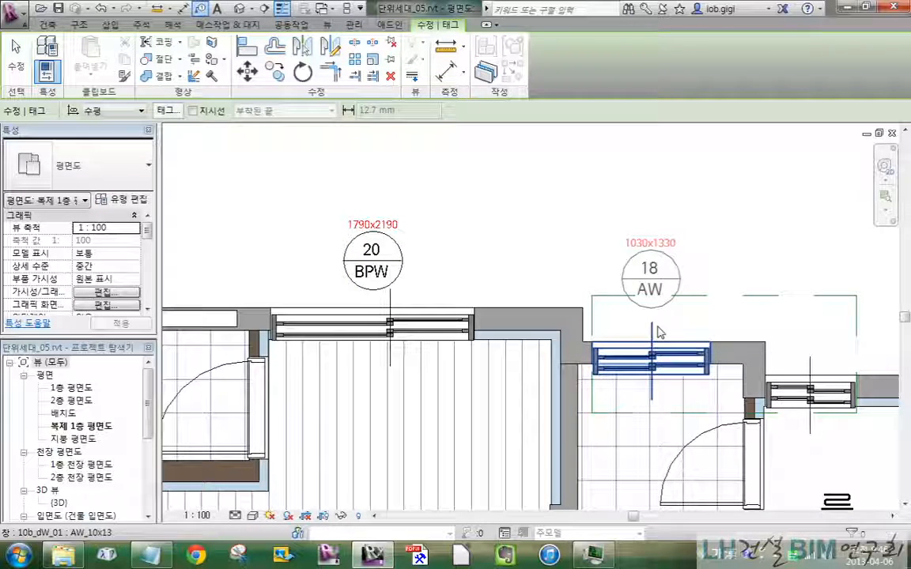
click(822, 342)
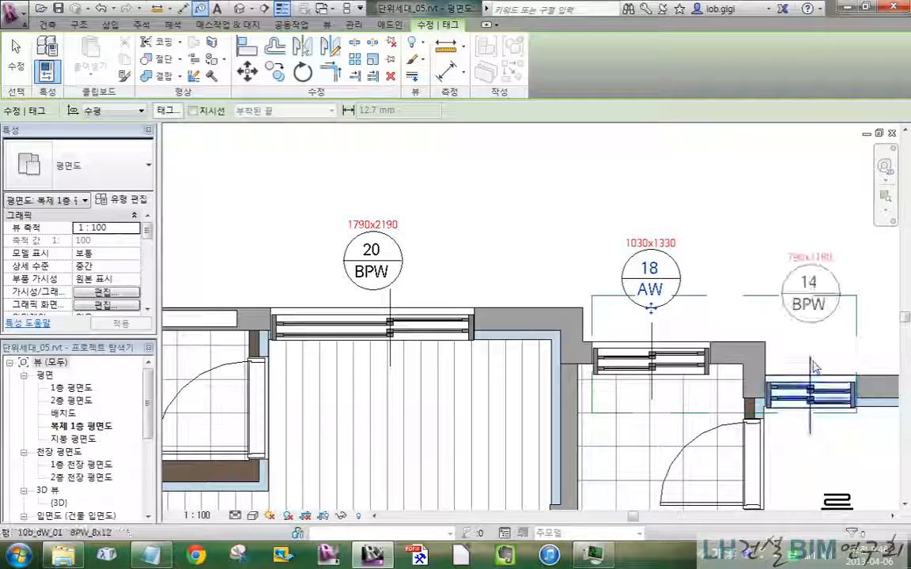
middle_drag(698, 197, 609, 224)
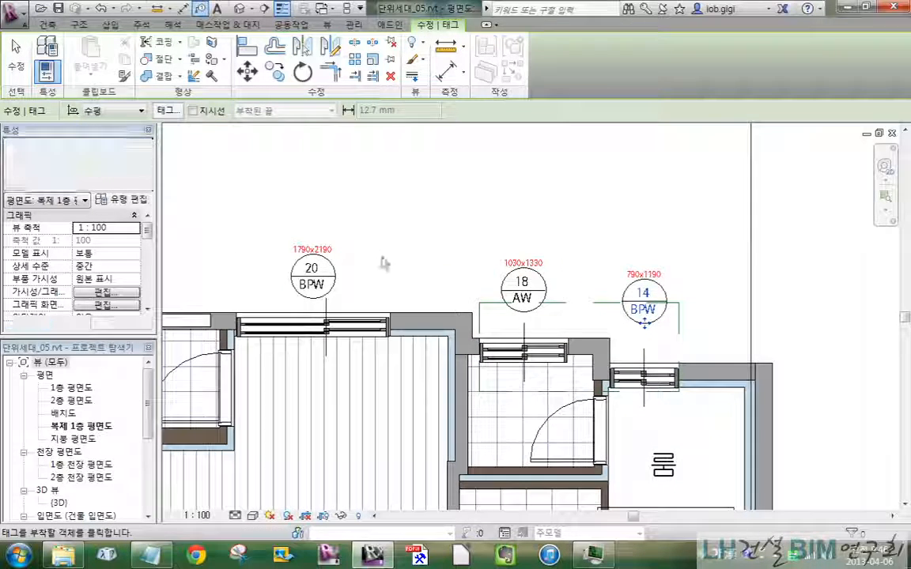
scroll(490, 263, up, 1)
scroll(271, 253, up, 2)
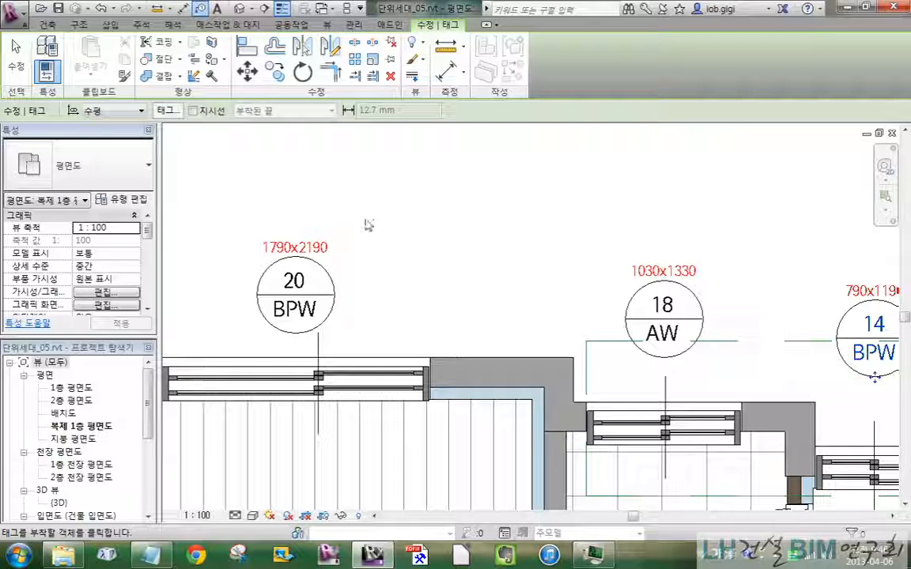
scroll(486, 257, down, 1)
key(Escape)
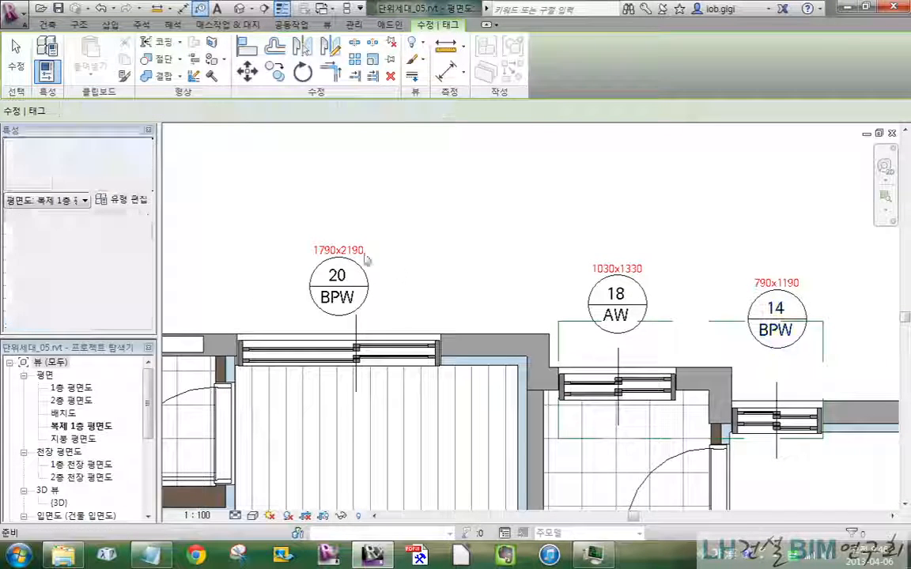
Step: Turn off the 실제크기 option in the type properties of the tag_창1 window tag
click(362, 258)
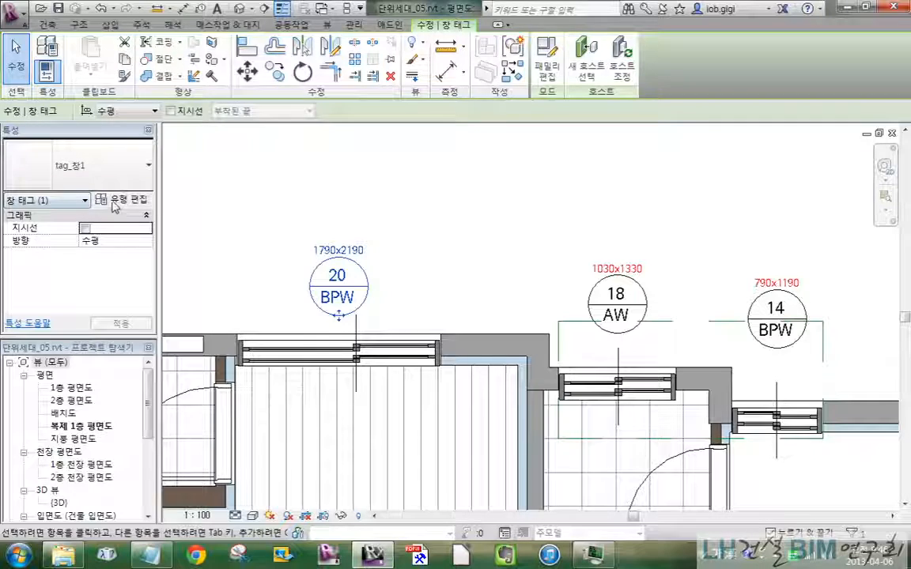
click(116, 204)
click(291, 216)
click(270, 485)
click(554, 188)
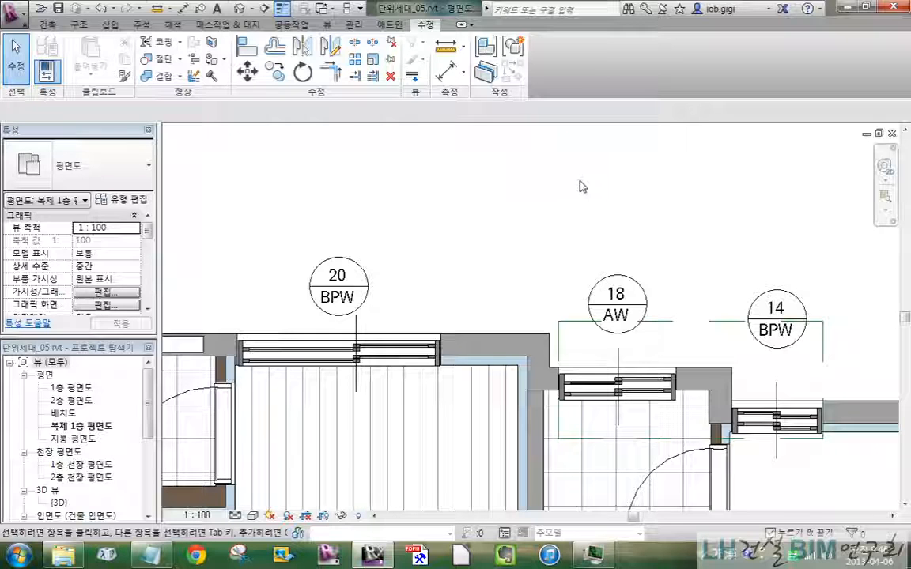
Step: Delete the three window tags 20 BPW, 18 AW and 14 BPW above the upper wall
middle_drag(790, 249, 796, 250)
click(805, 303)
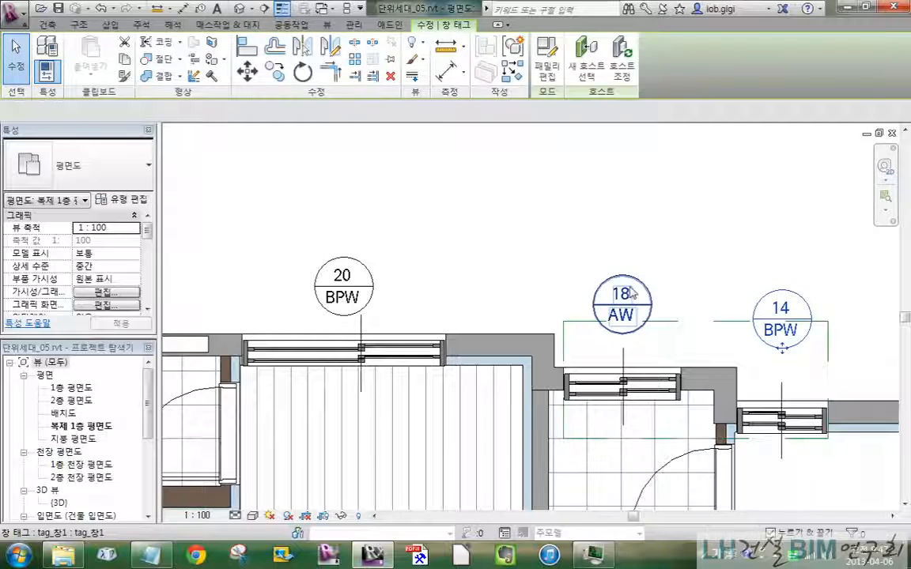
ctrl+click(634, 288)
ctrl+click(365, 270)
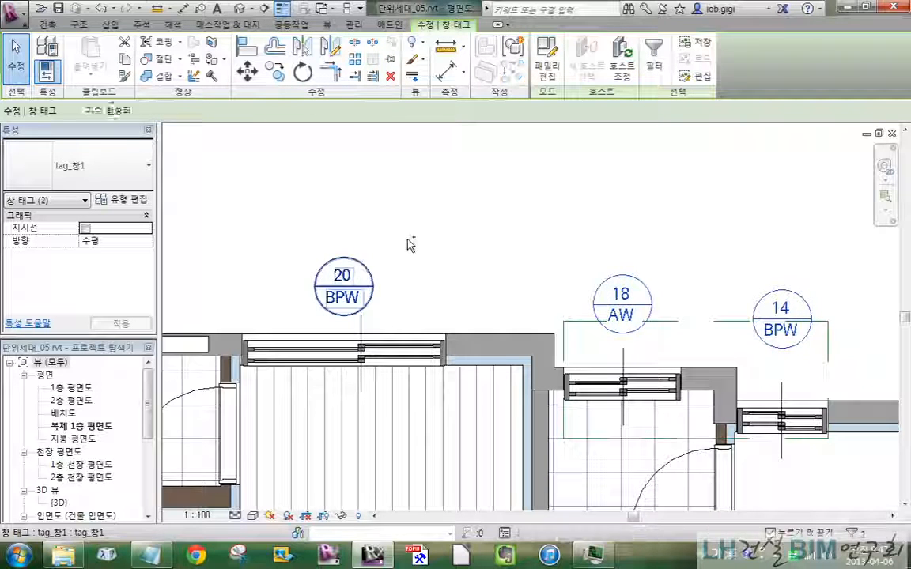
key(Delete)
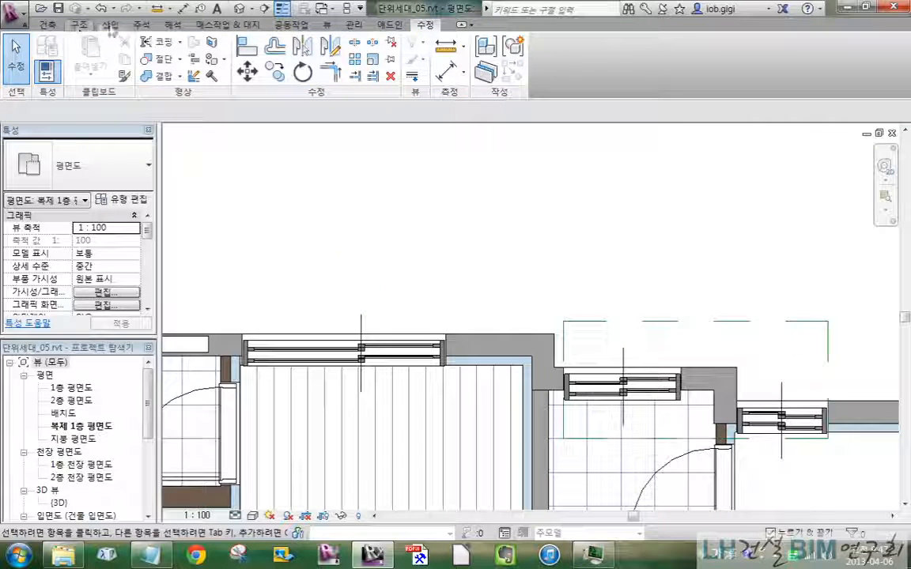
Step: Tag all untagged windows in the current view with the tag_창1 window tag, horizontally and without leader lines
click(141, 24)
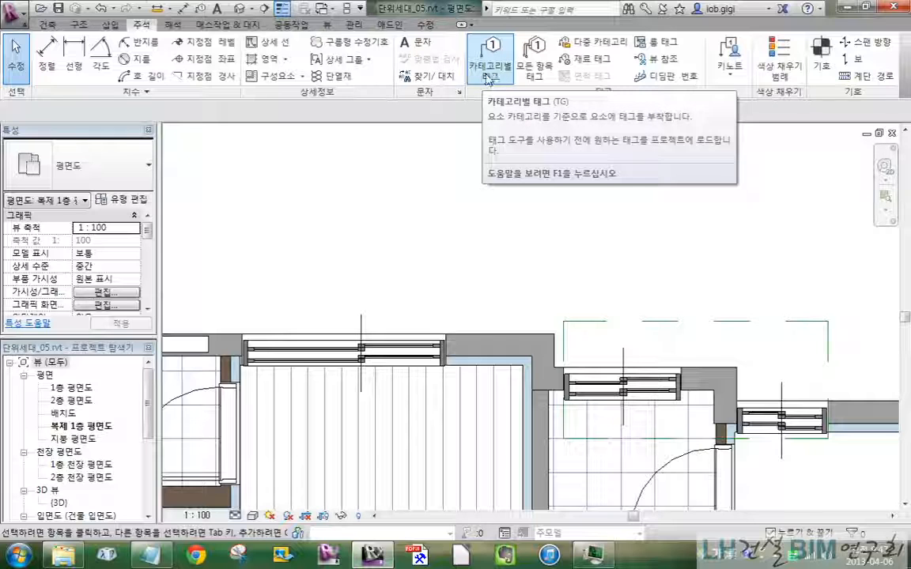
click(541, 73)
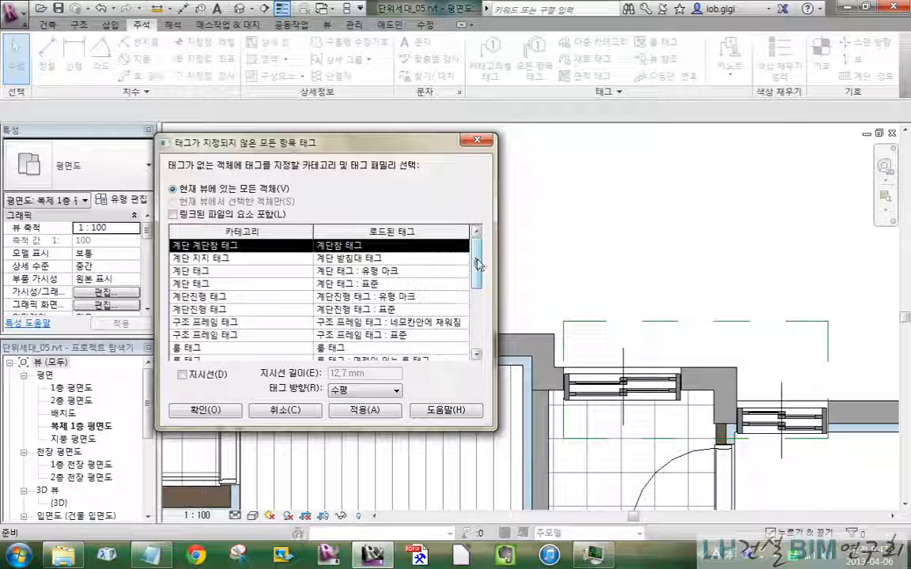
drag(478, 265, 484, 215)
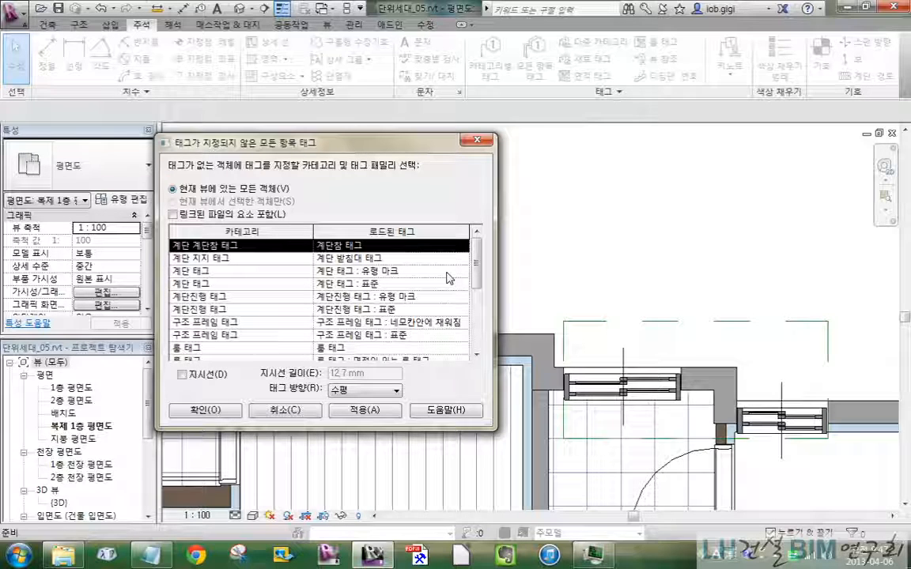
drag(476, 267, 492, 335)
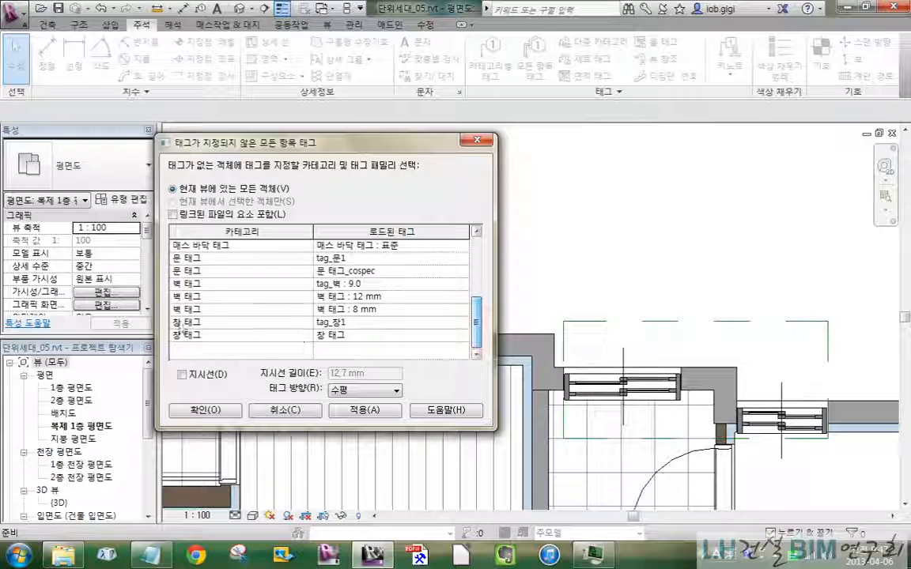
click(385, 322)
click(387, 336)
click(391, 323)
click(396, 335)
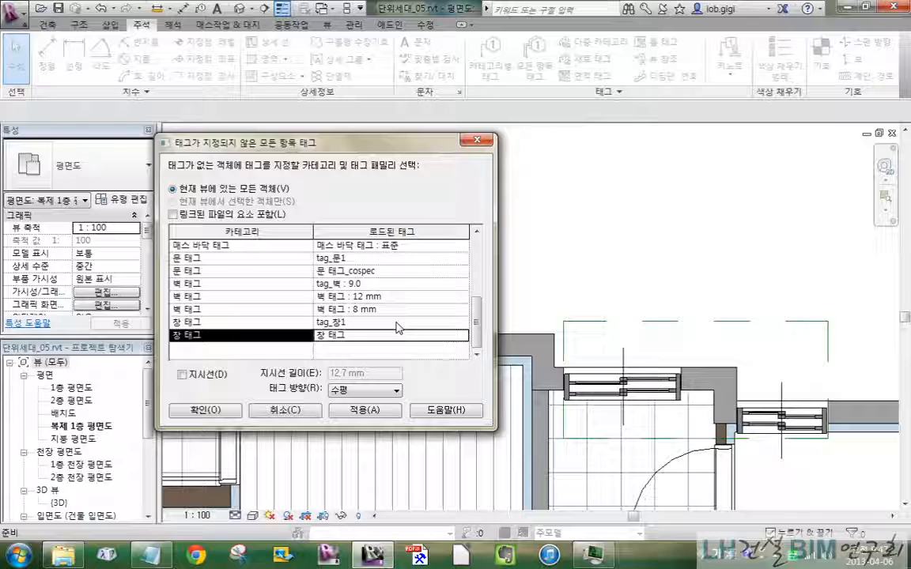
click(393, 323)
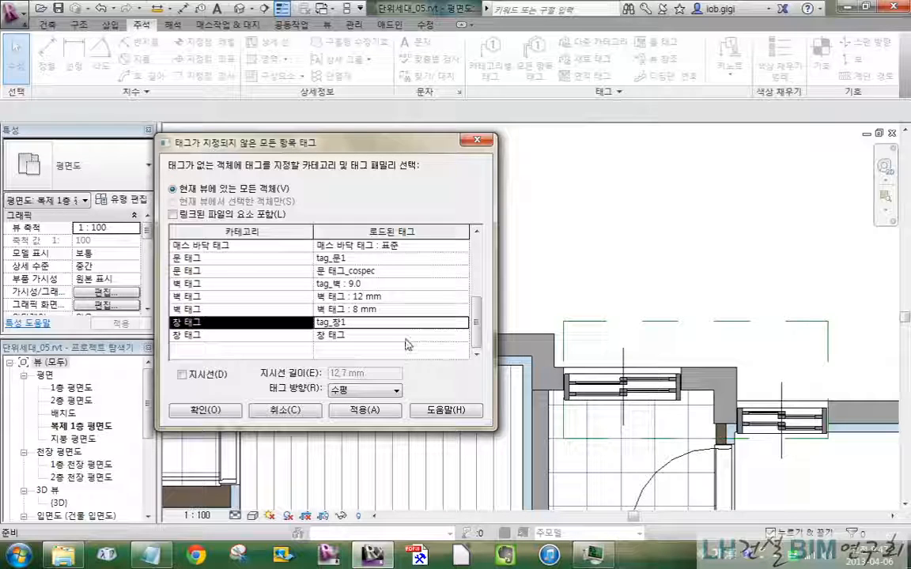
click(183, 375)
click(203, 375)
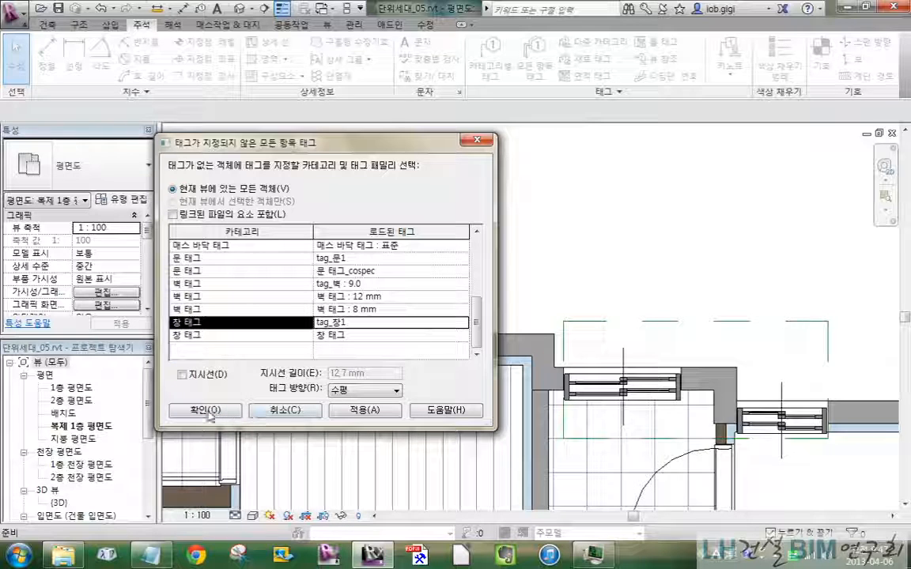
click(204, 410)
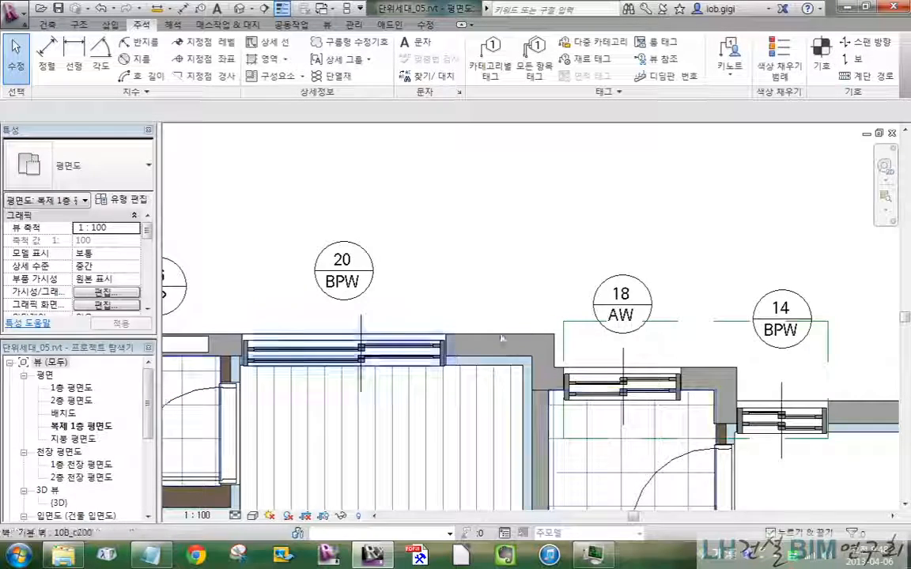
Step: Open the 2층 평면도 floor plan and try to tag all its untagged windows with the tag_창1 window tag
scroll(535, 385, down, 5)
middle_drag(538, 385, 622, 129)
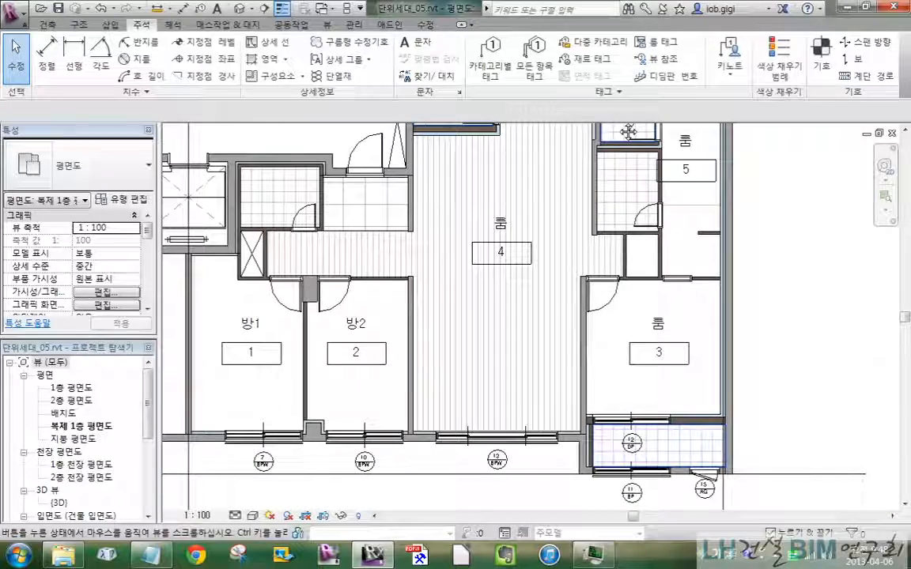
middle_drag(543, 194, 491, 317)
scroll(538, 237, up, 4)
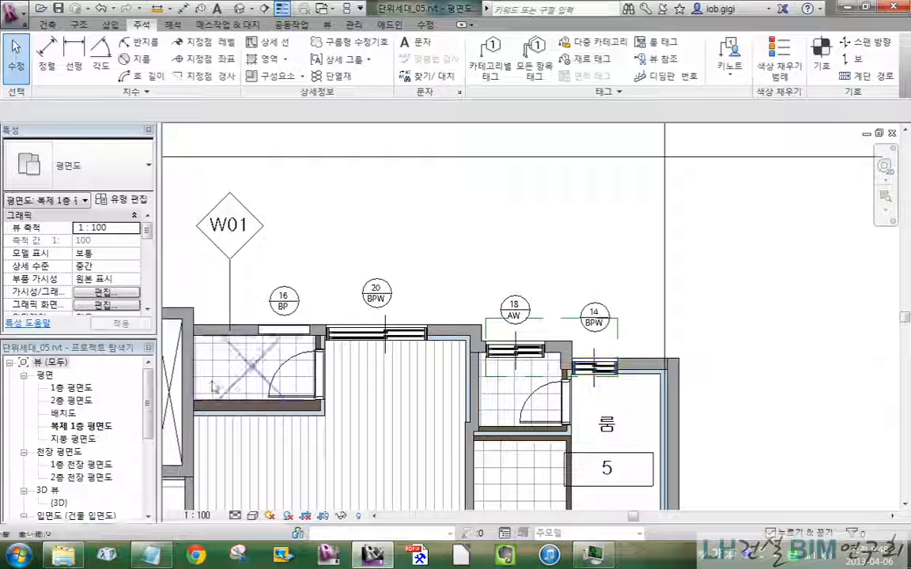
double_click(69, 401)
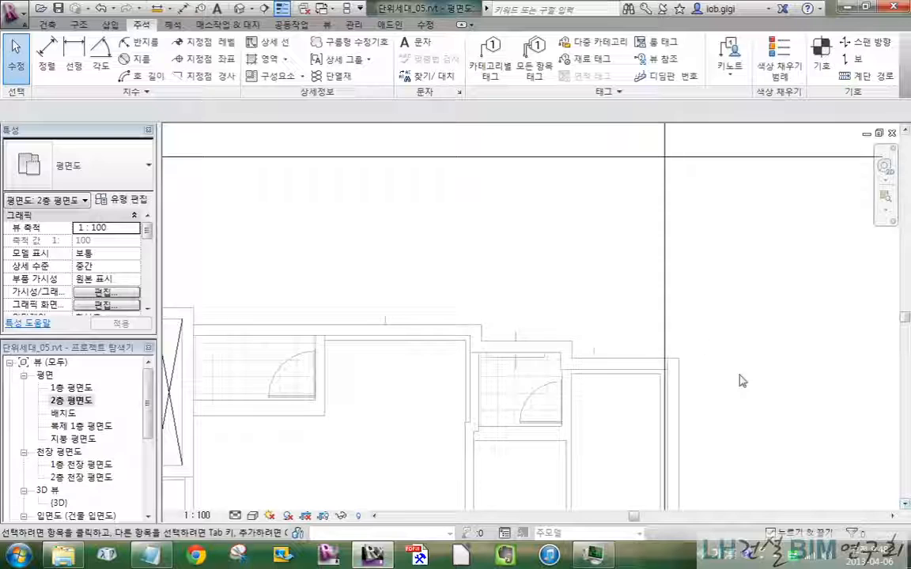
middle_drag(431, 226, 546, 150)
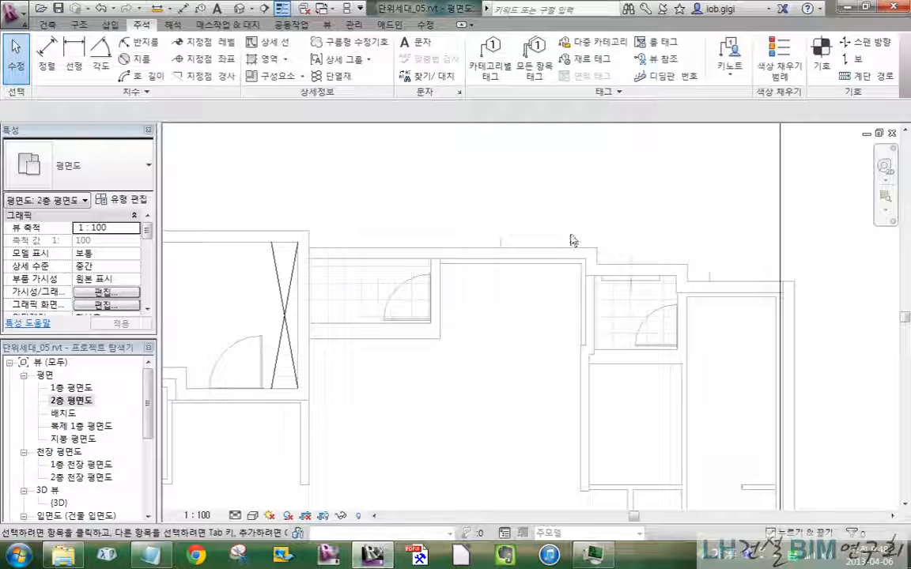
scroll(574, 241, down, 2)
click(535, 59)
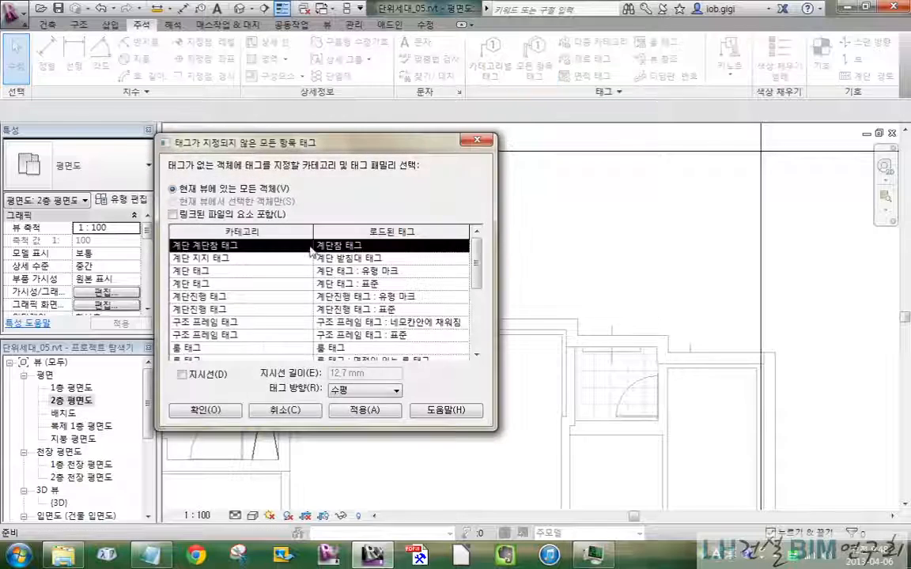
scroll(427, 253, down, 6)
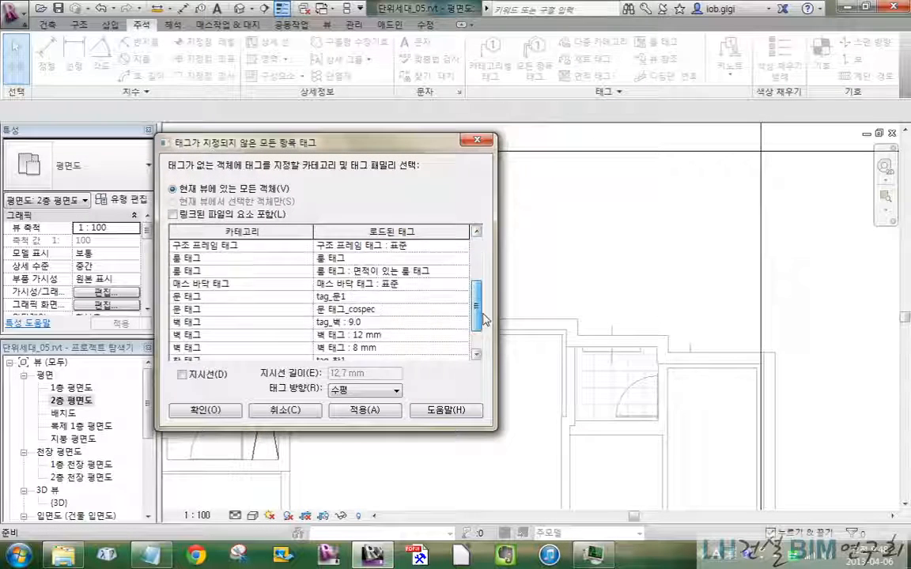
click(354, 324)
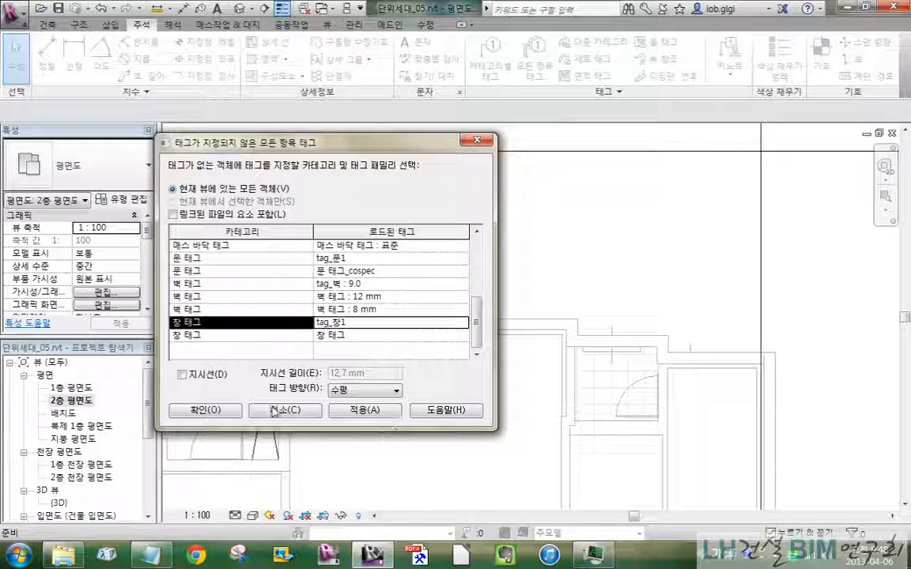
click(207, 410)
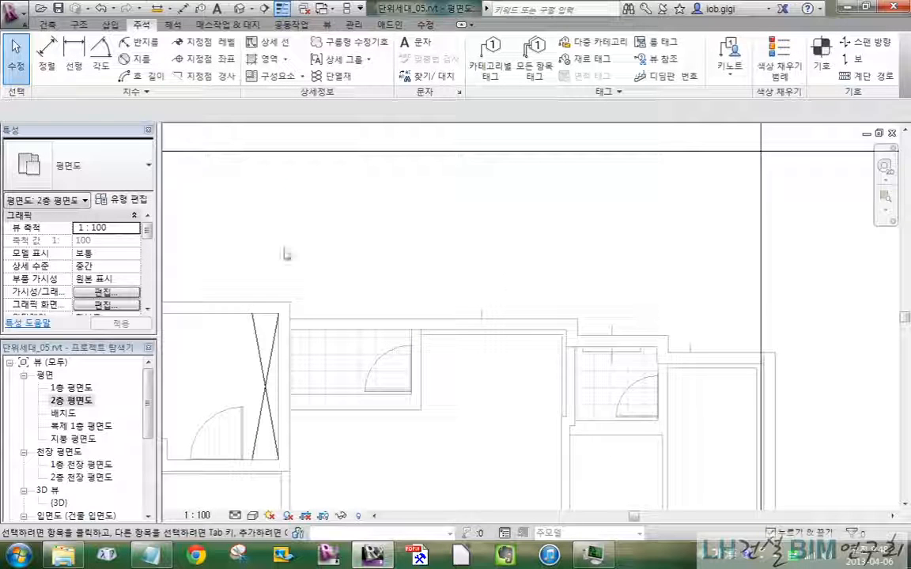
Step: Try to tag the AW_10x13 window individually by category in the 2층 평면도 view
scroll(475, 216, down, 2)
middle_drag(484, 228, 523, 297)
scroll(500, 246, up, 3)
scroll(500, 246, up, 2)
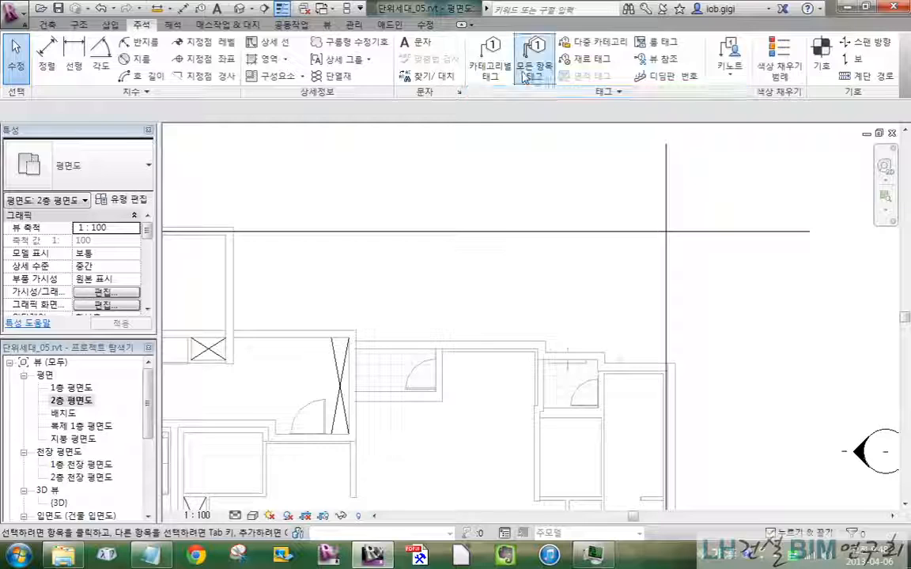
click(490, 55)
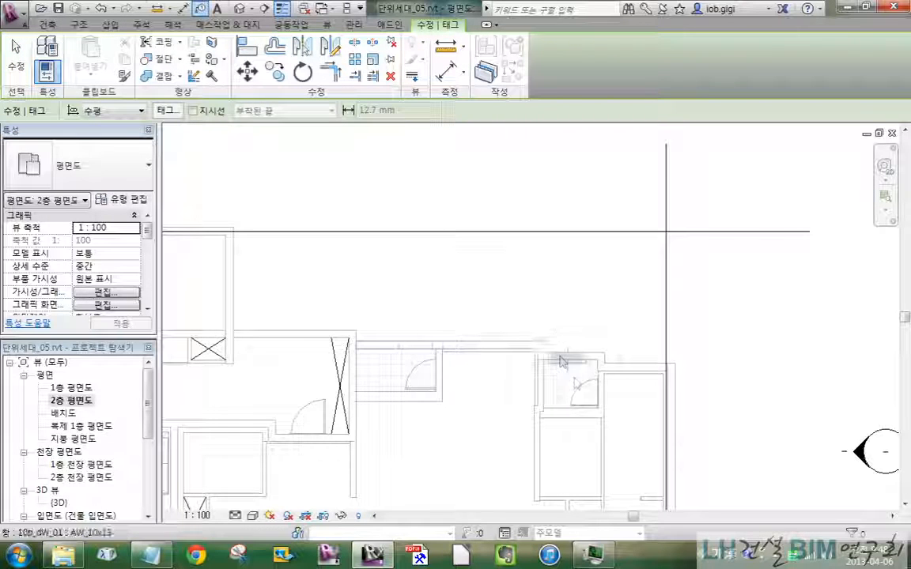
key(Escape)
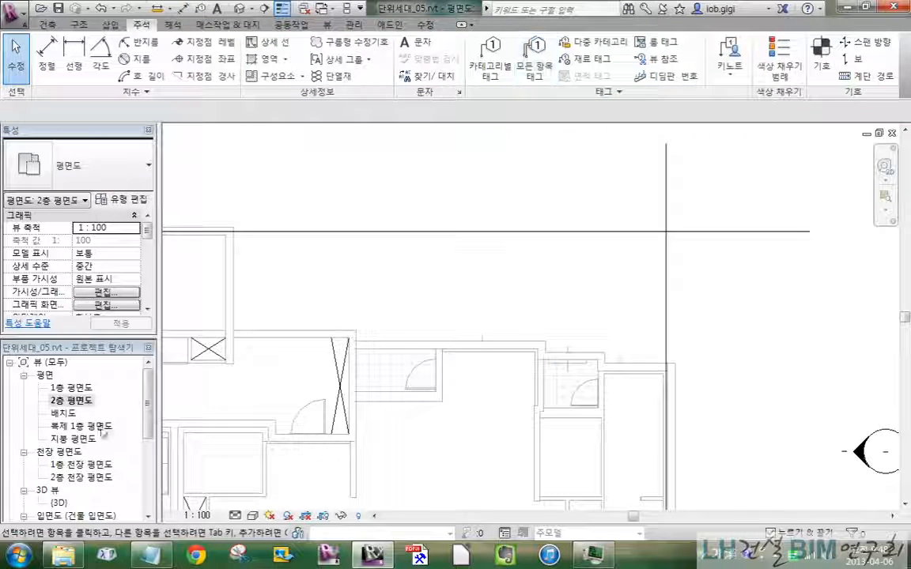
Step: Try to tag all untagged walls in the 2층 평면도 view with the 벽 태그 : 12 mm tag, horizontally and without leaders
scroll(147, 272, down, 3)
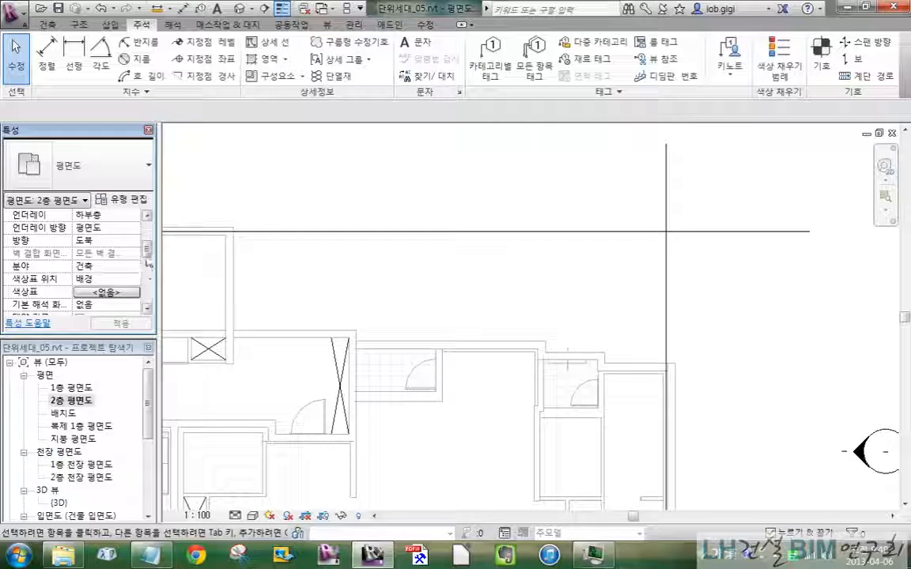
click(535, 57)
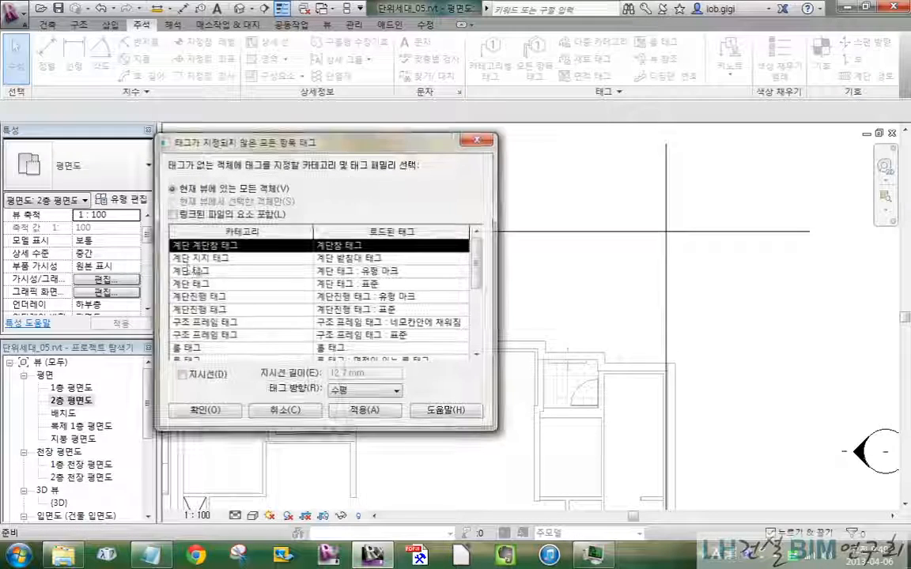
drag(477, 269, 481, 340)
click(383, 296)
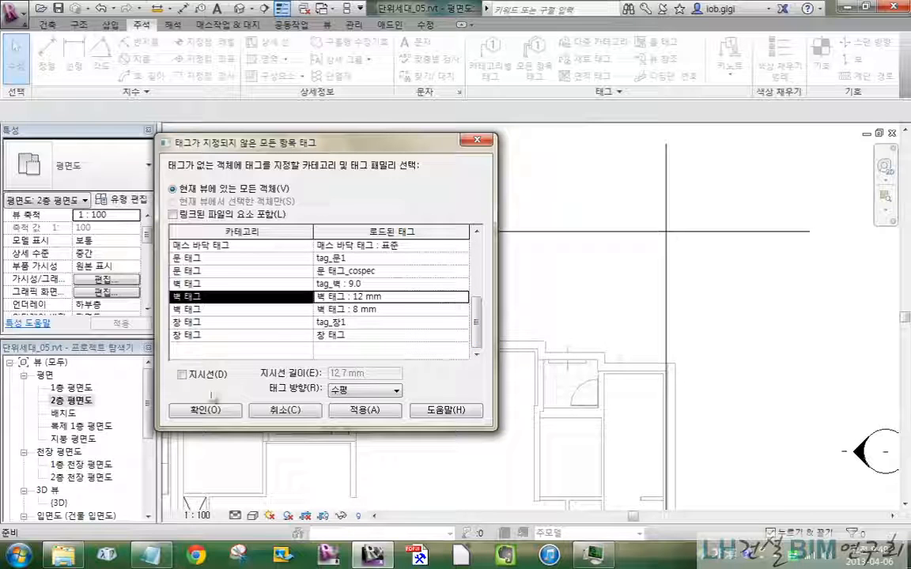
click(204, 409)
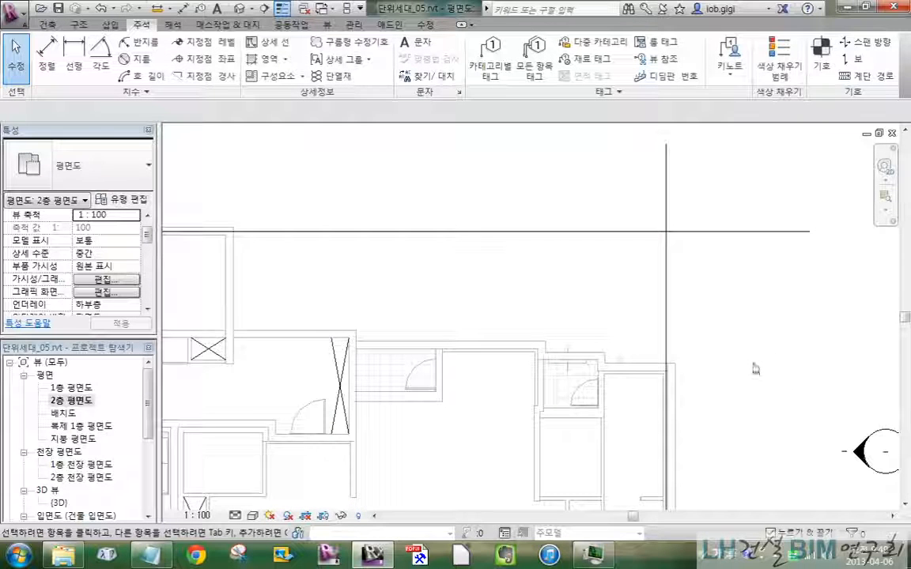
Step: Set the view depth level offset to -1000 in the view range of the 2층 평면도 floor plan
middle_drag(333, 269, 460, 193)
scroll(317, 287, down, 1)
scroll(317, 287, down, 2)
middle_drag(482, 375, 588, 305)
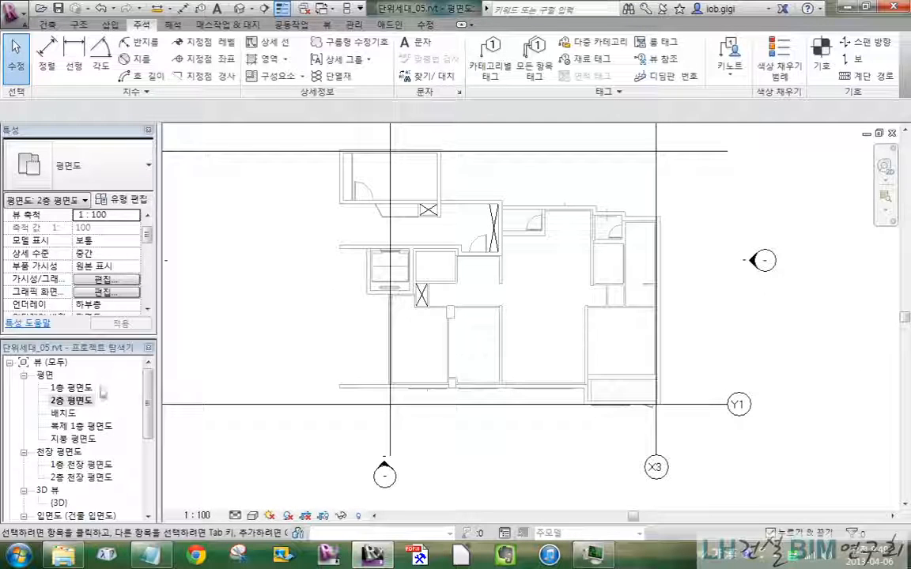
click(58, 401)
drag(148, 421, 161, 503)
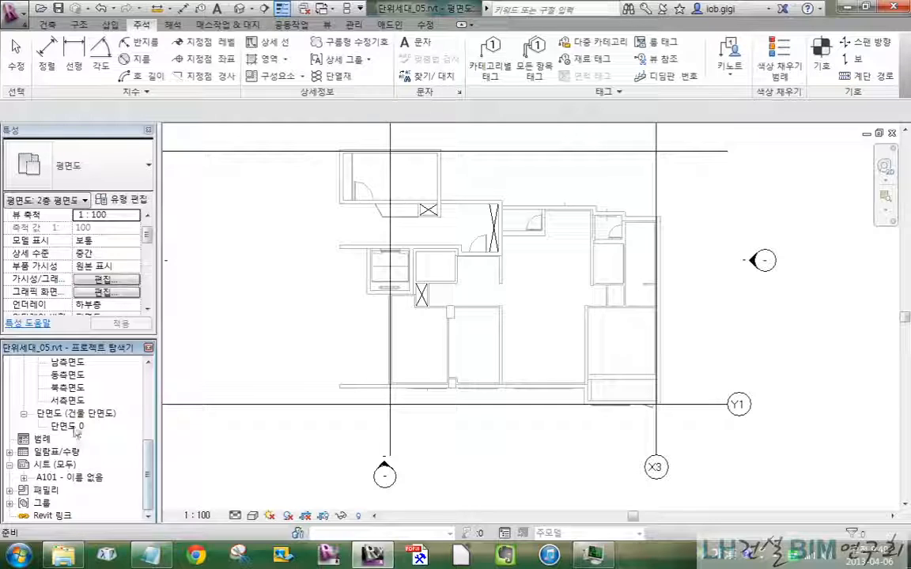
drag(148, 236, 162, 298)
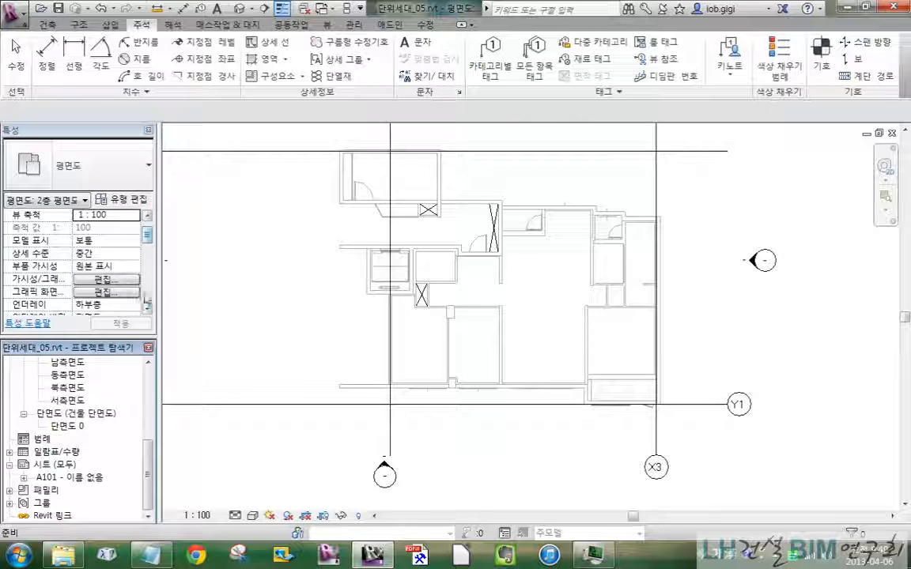
click(147, 295)
scroll(131, 288, down, 5)
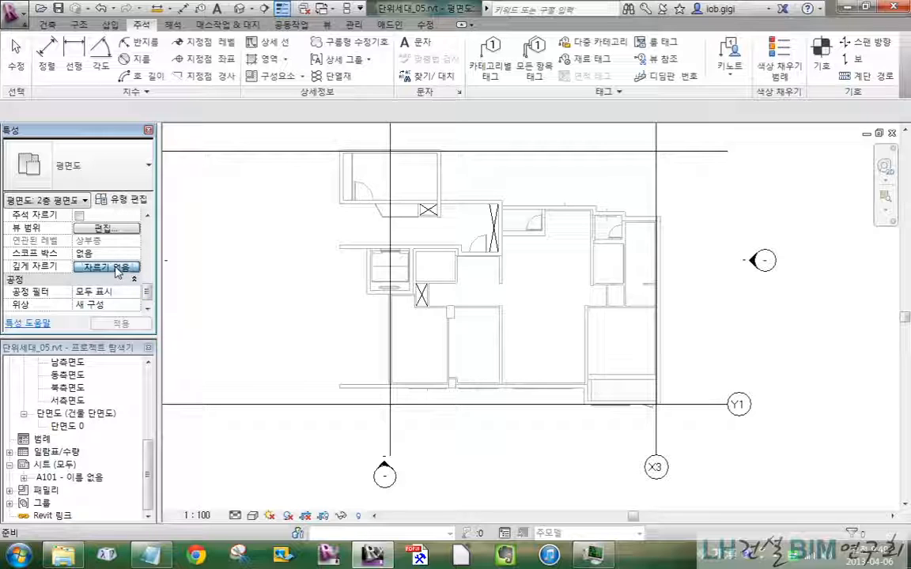
click(106, 228)
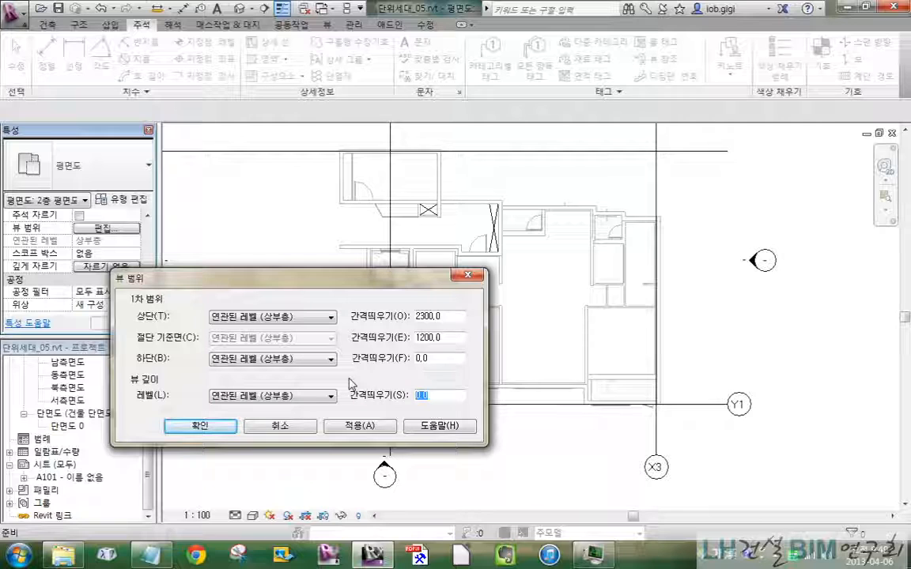
text(-)
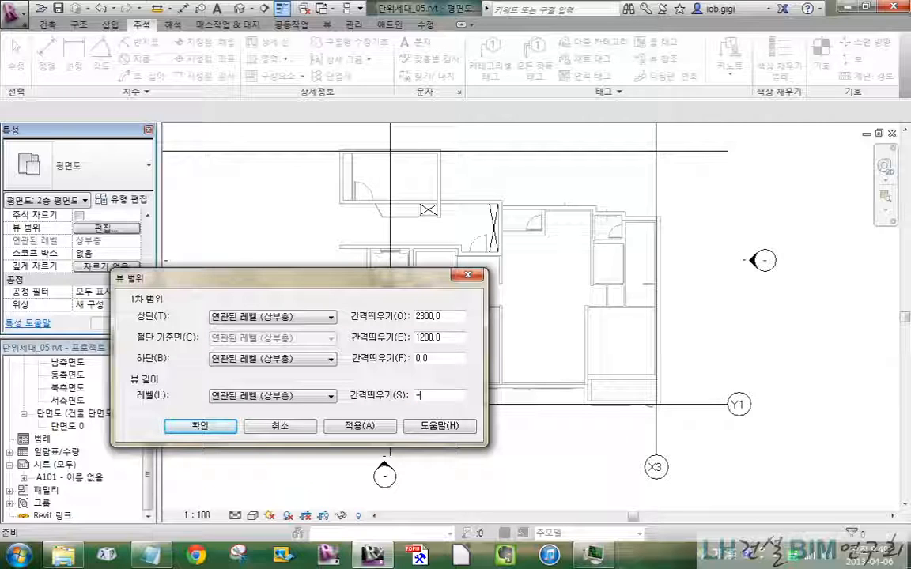
text(1000)
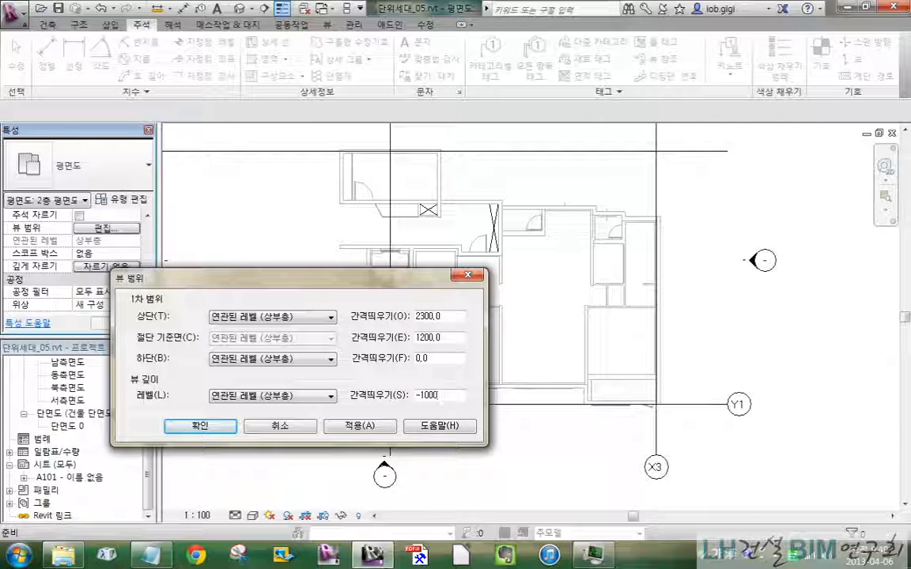
click(207, 427)
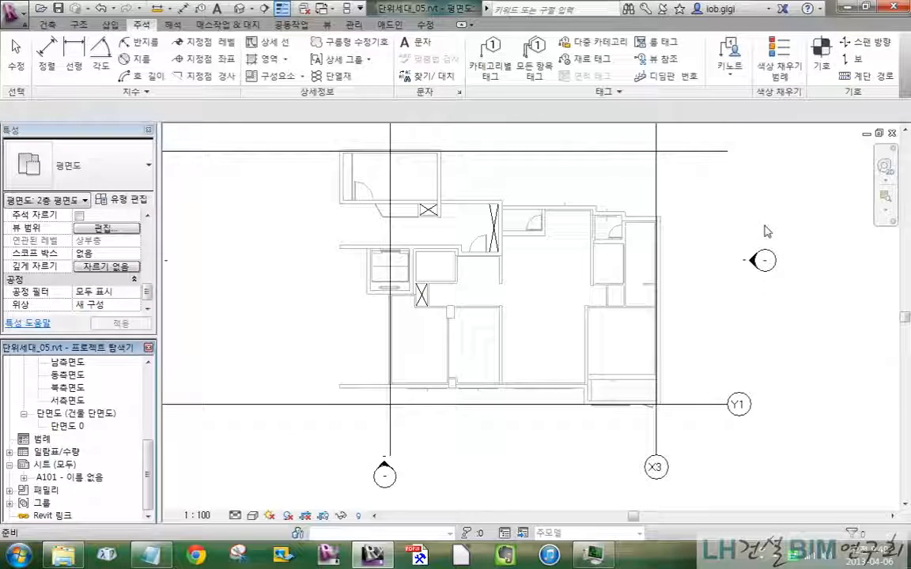
Step: Try to tag all untagged walls in the 2층 평면도 view with the 벽 태그 : 8 mm tag
middle_drag(771, 209, 753, 220)
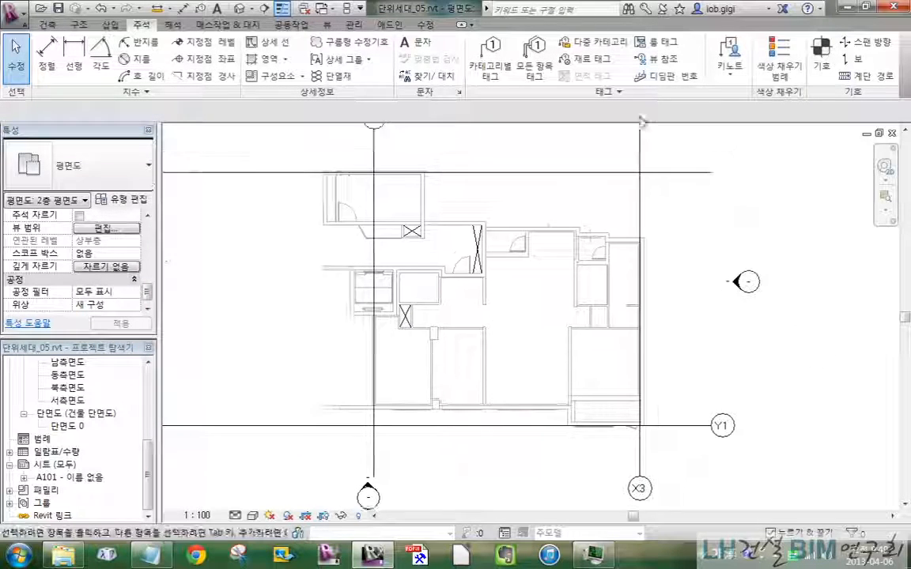
click(545, 79)
scroll(427, 266, down, 5)
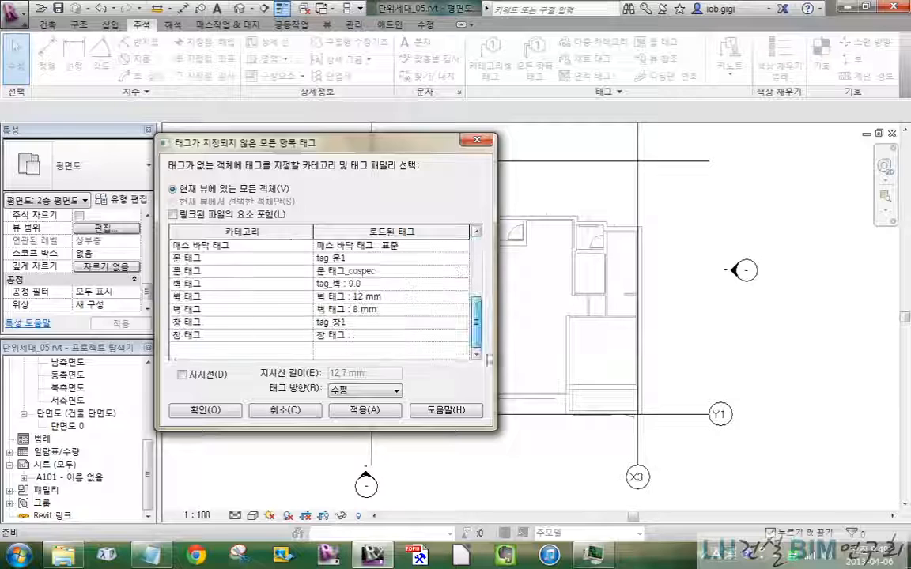
click(370, 308)
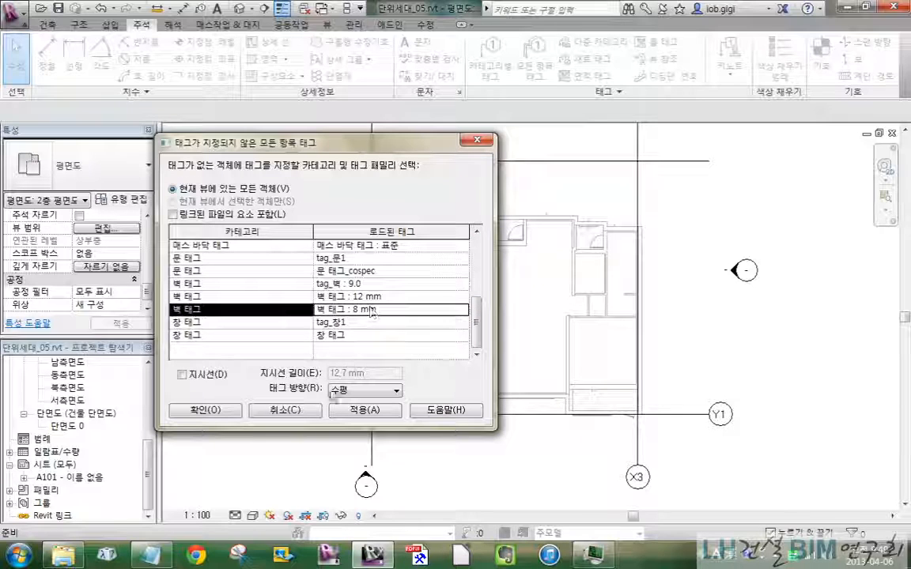
click(204, 409)
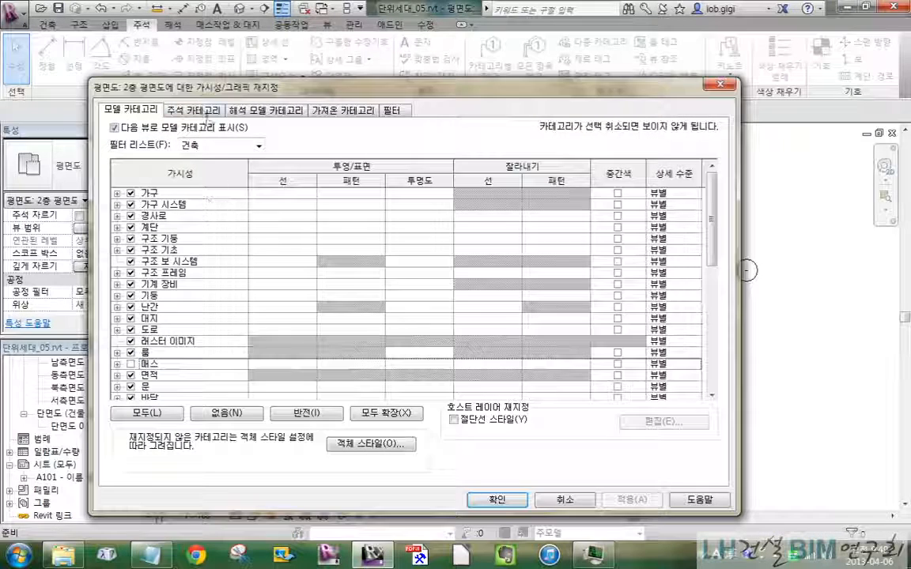
Step: Review the annotation and model category visibility settings of the 2층 평면도 view without changing them
click(190, 111)
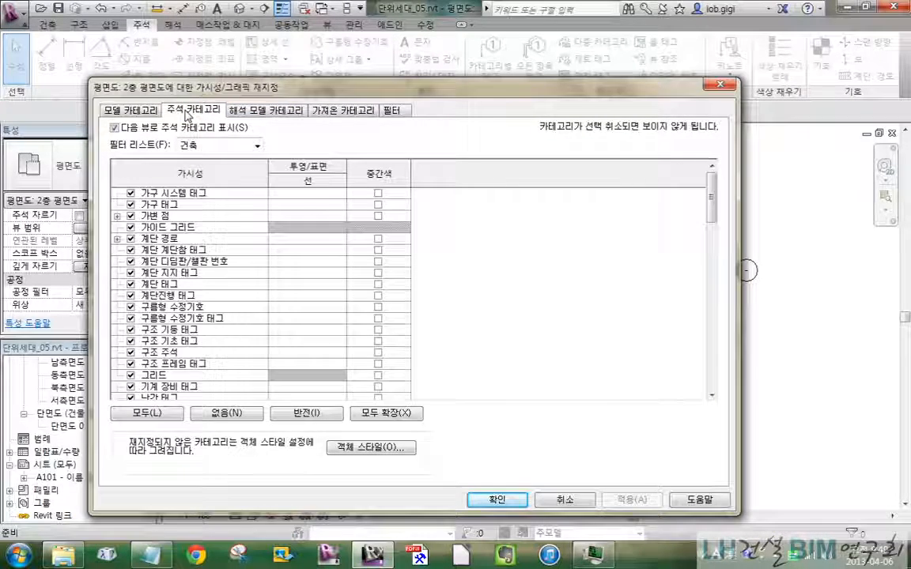
mouse_move(710, 183)
mouse_down()
mouse_move(715, 372)
mouse_move(718, 189)
mouse_up()
click(138, 113)
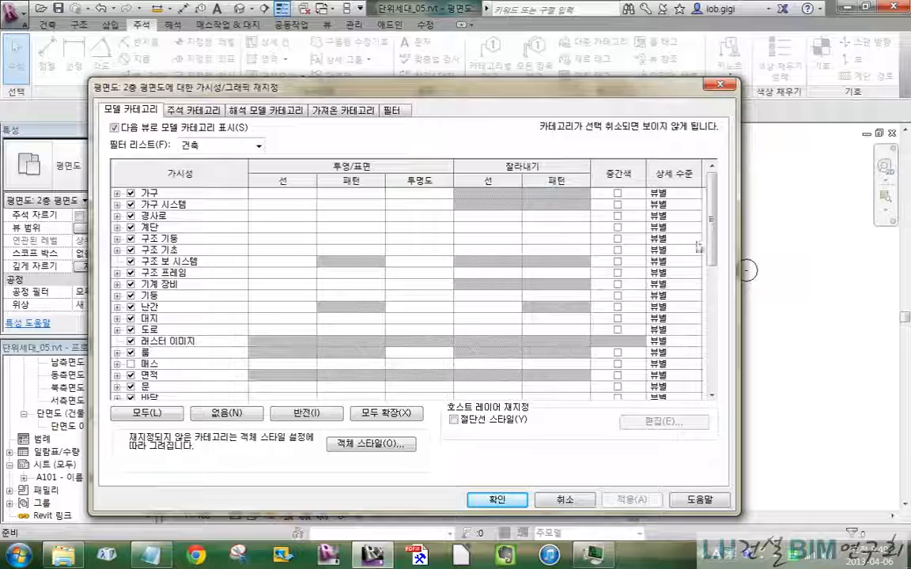
drag(714, 232, 718, 375)
click(577, 500)
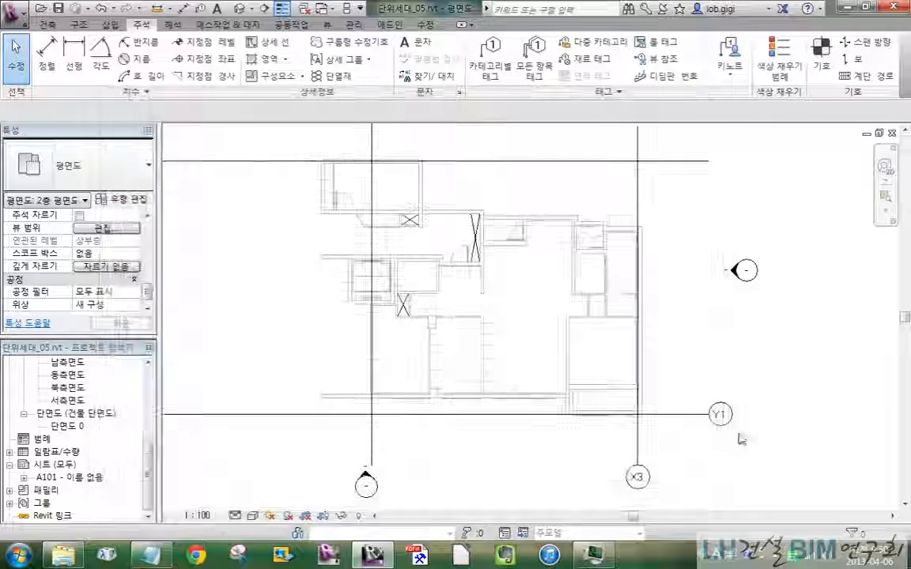
Step: Set the bottom offset of the primary view range to -1000 for the 2층 평면도 floor plan
drag(150, 294, 150, 297)
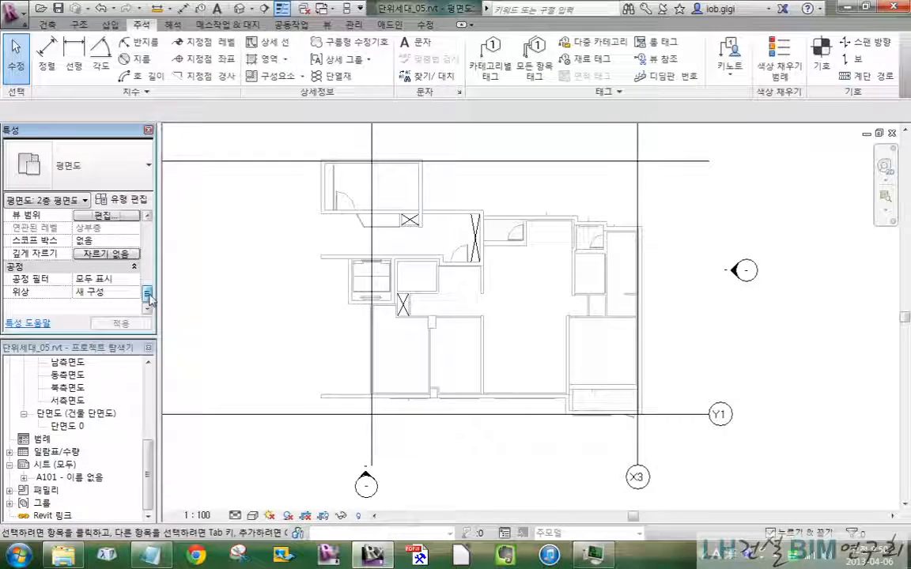
click(106, 215)
double_click(422, 358)
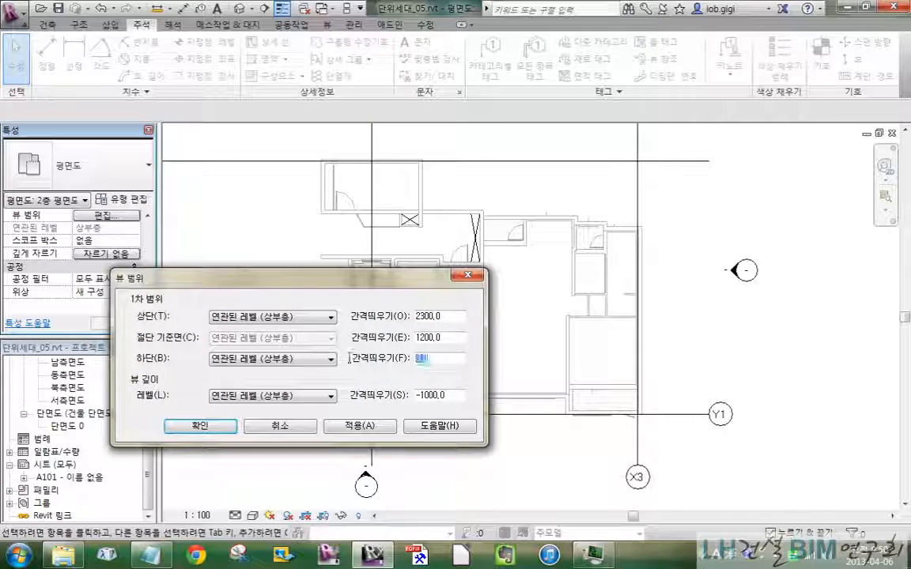
text(-1000)
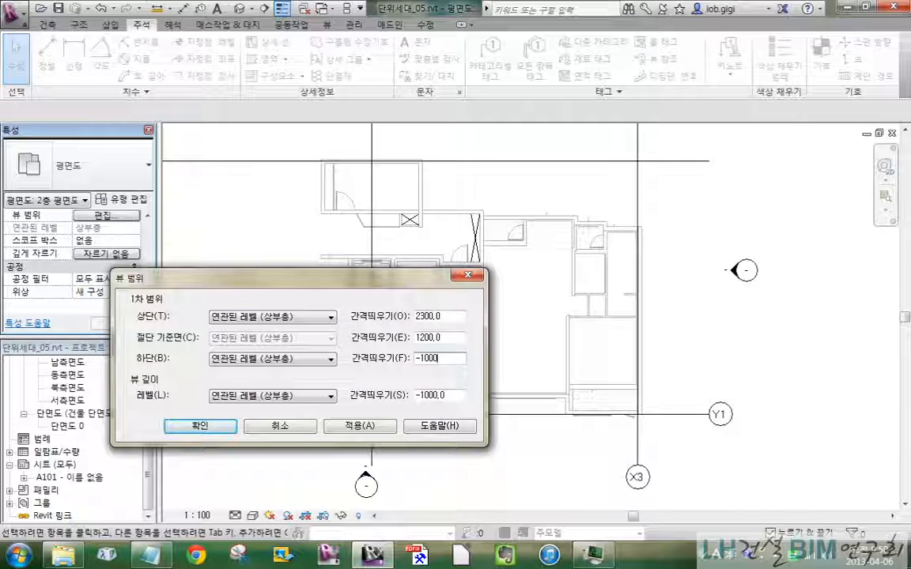
click(223, 426)
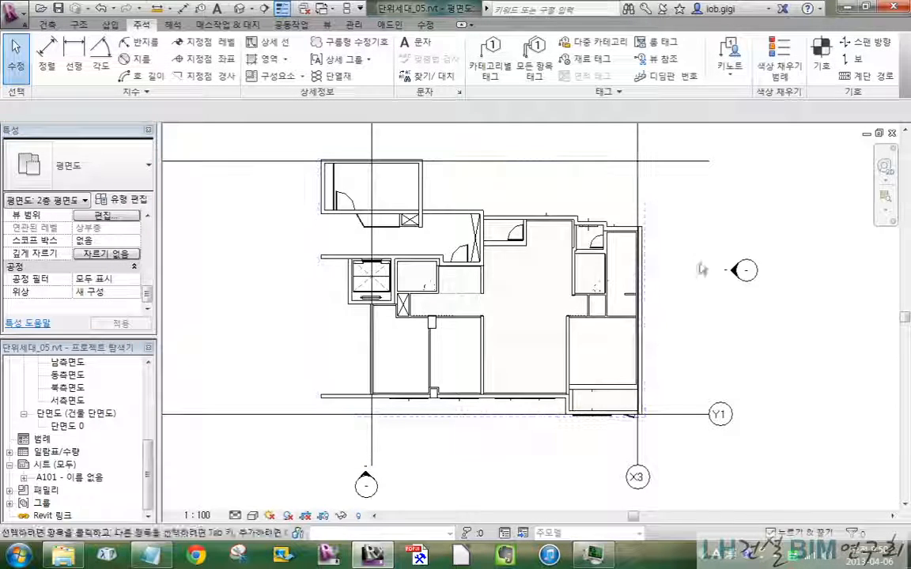
Step: Tag all untagged walls in the 2층 평면도 view with the 벽 태그 : 8 mm tag, horizontally and without leader lines
middle_drag(749, 213, 725, 246)
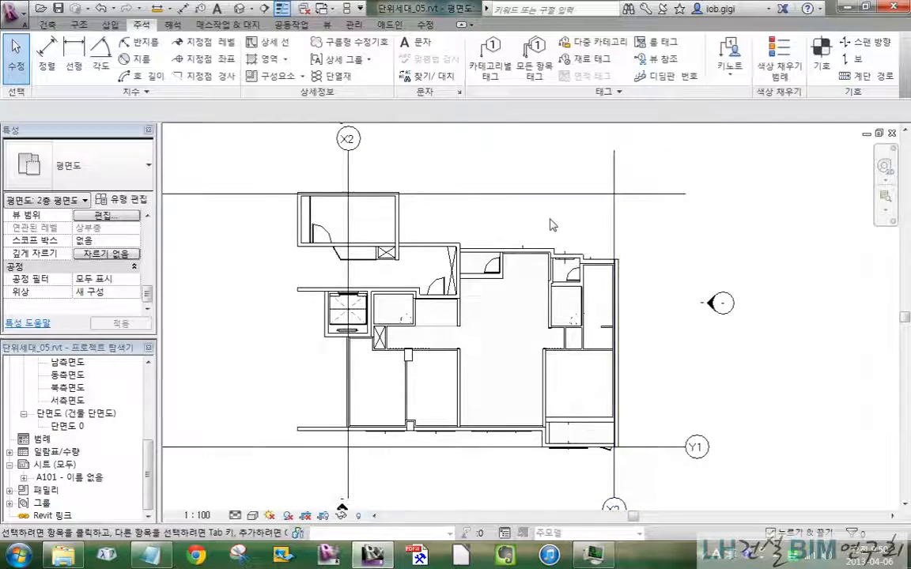
scroll(550, 221, up, 2)
scroll(535, 286, up, 2)
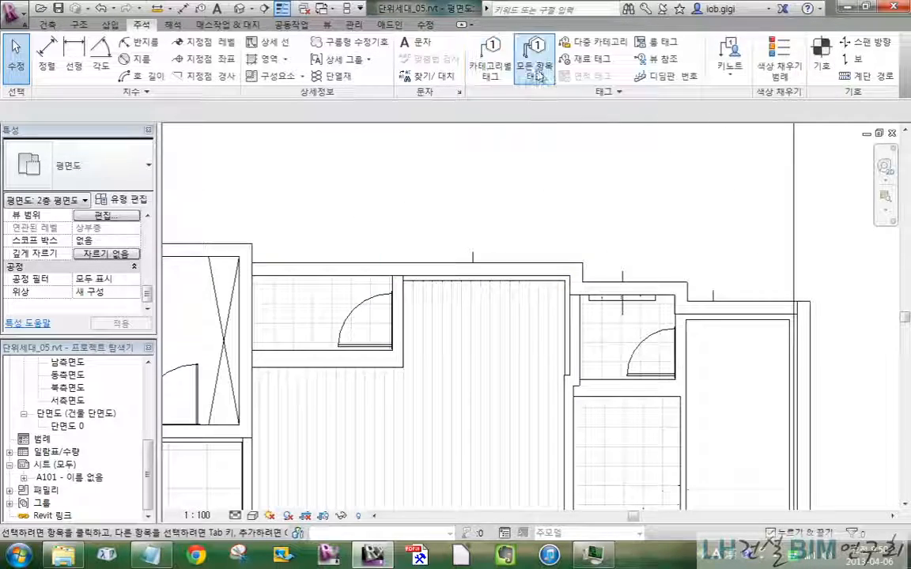
scroll(362, 299, down, 3)
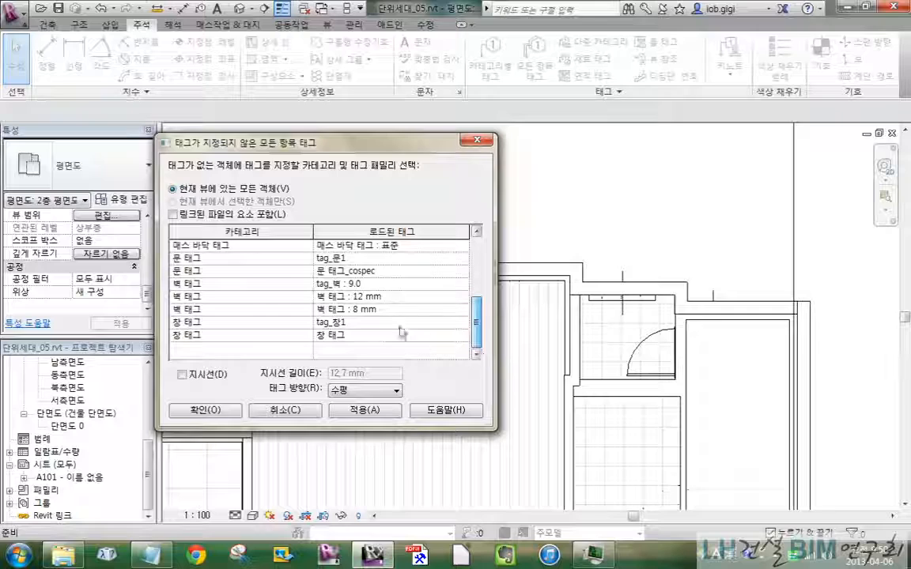
click(382, 311)
click(205, 410)
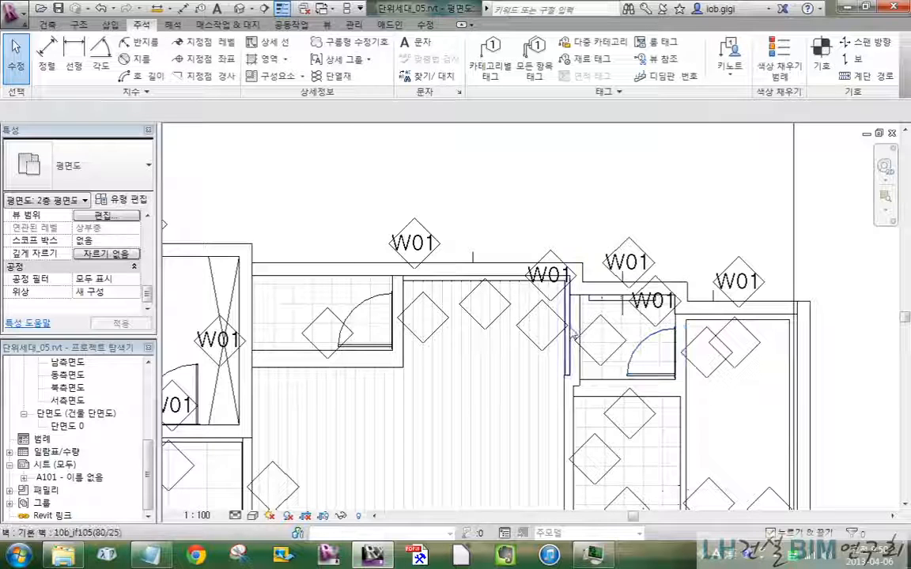
Step: Open the 1층 평면도 floor plan view
drag(148, 445, 153, 362)
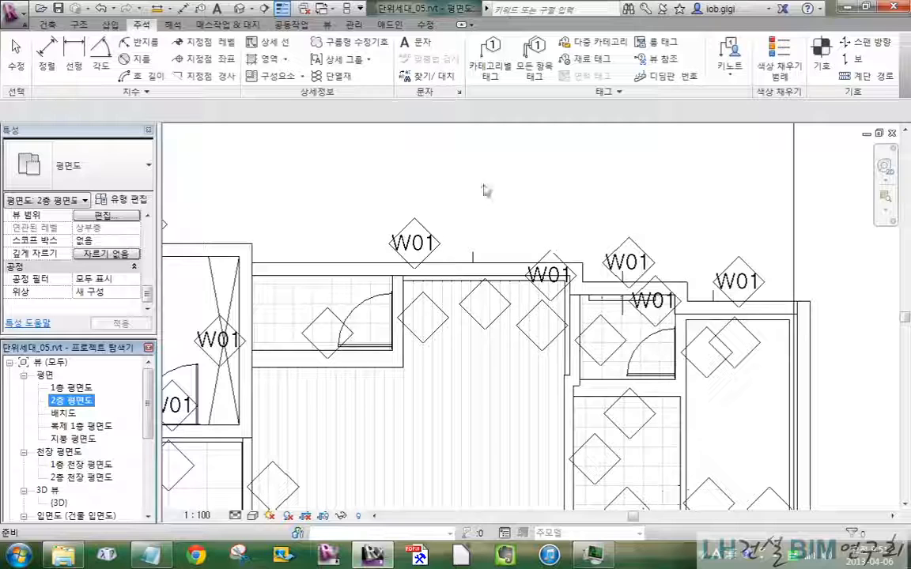
double_click(71, 388)
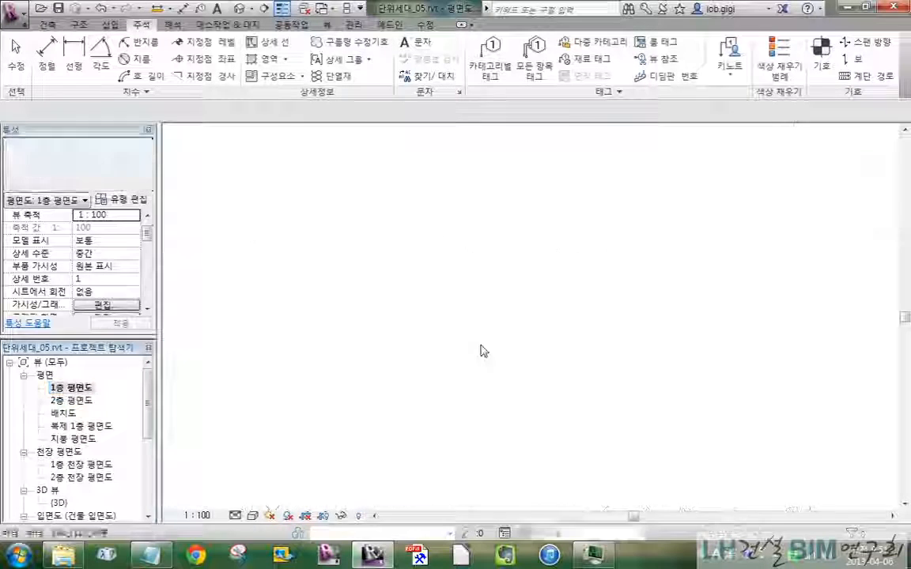
scroll(460, 183, down, 3)
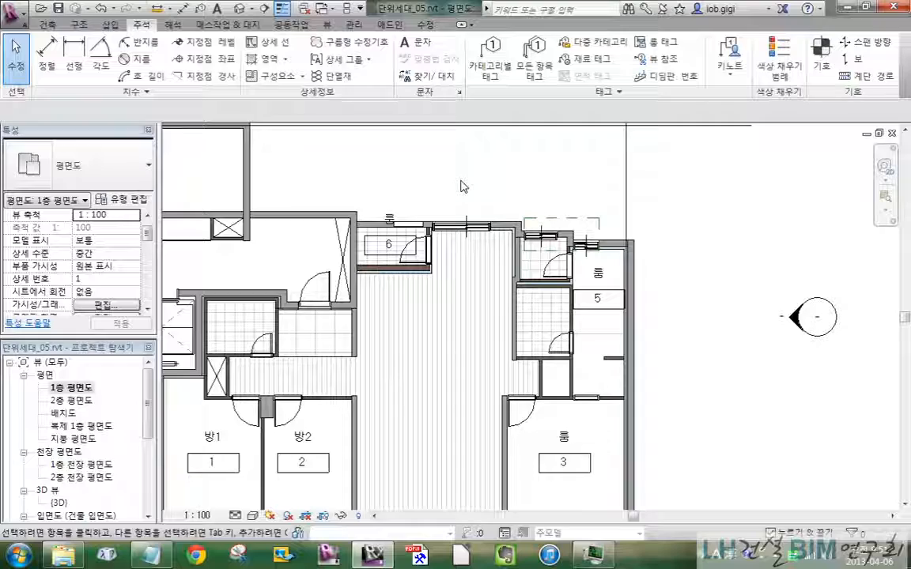
scroll(655, 363, down, 3)
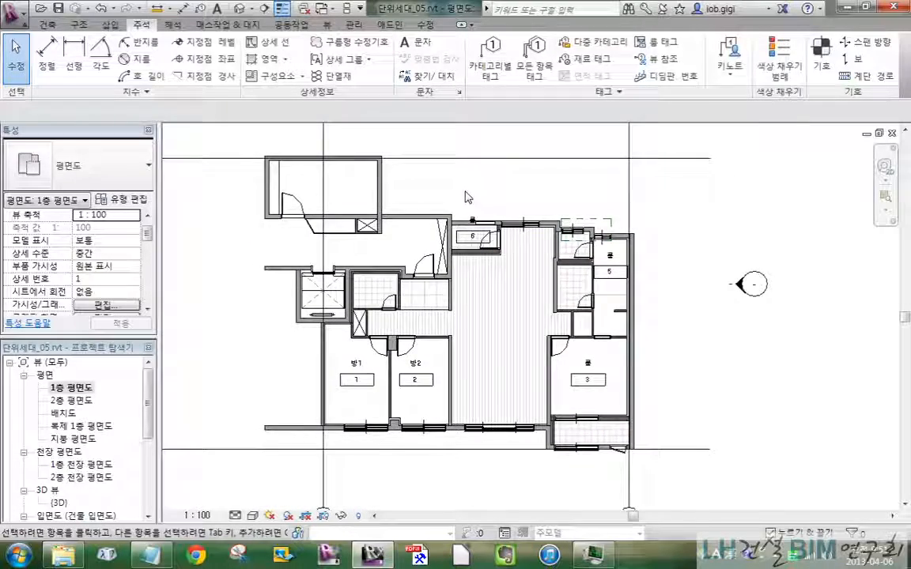
scroll(467, 197, up, 3)
Step: Tag all untagged windows in the 1층 평면도 view with the tag_창1 window tag, horizontally and without leader lines
click(535, 57)
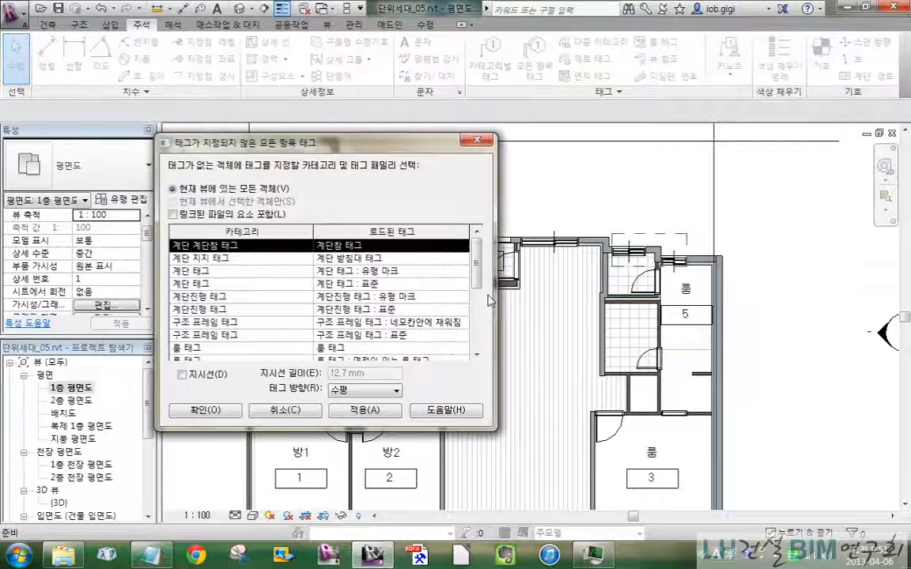
scroll(443, 306, down, 4)
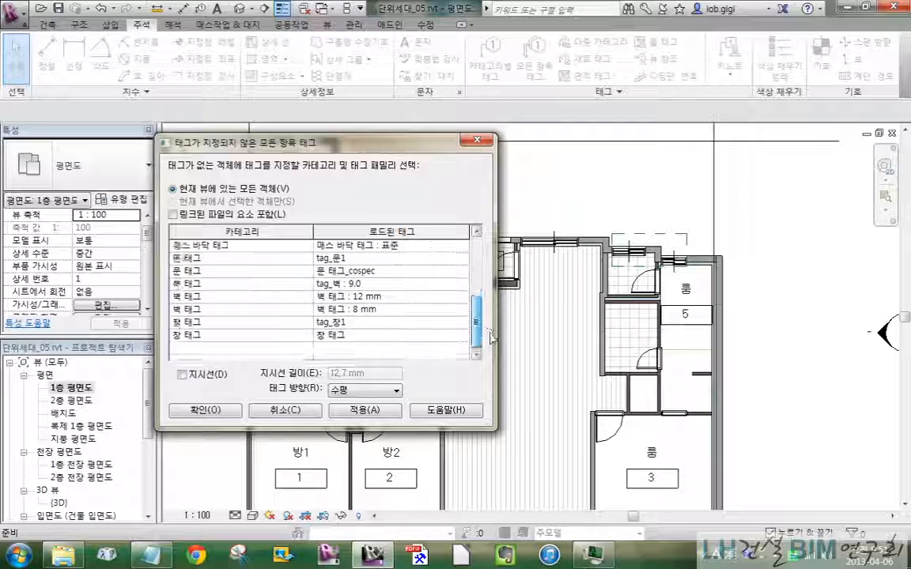
click(426, 324)
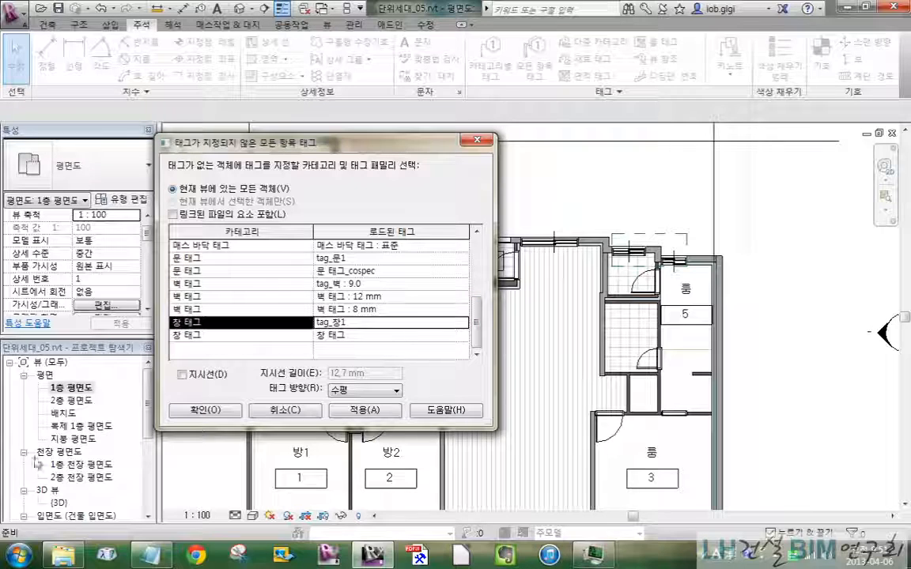
click(213, 411)
middle_drag(737, 335, 737, 292)
scroll(560, 173, up, 5)
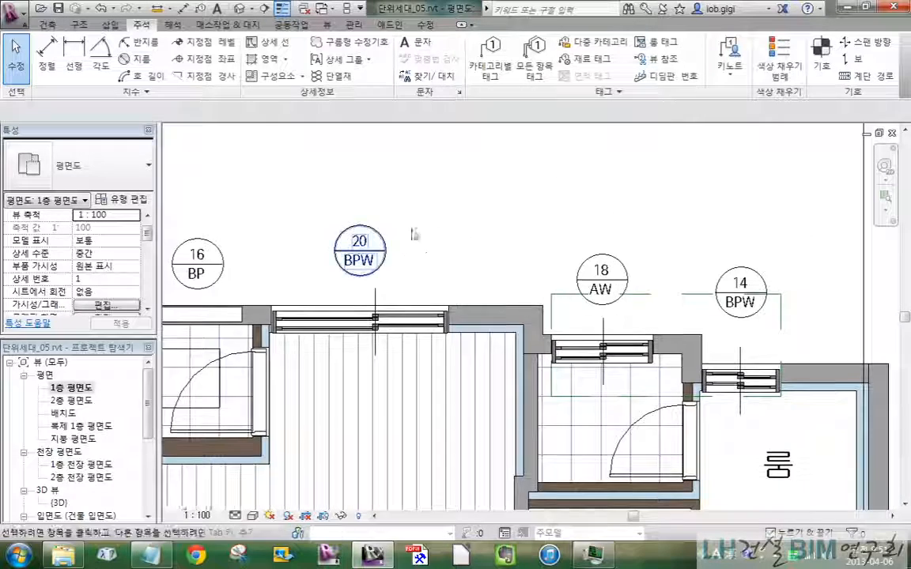
Step: Switch to the tag_창1 family and move the label texts, circle and dividing line straight down by about 3.3 mm
scroll(411, 237, up, 2)
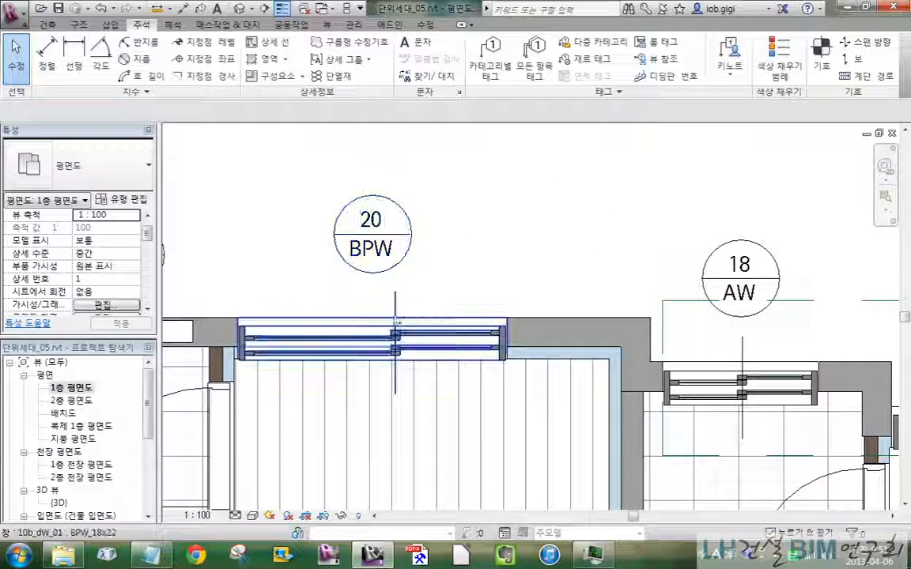
click(322, 9)
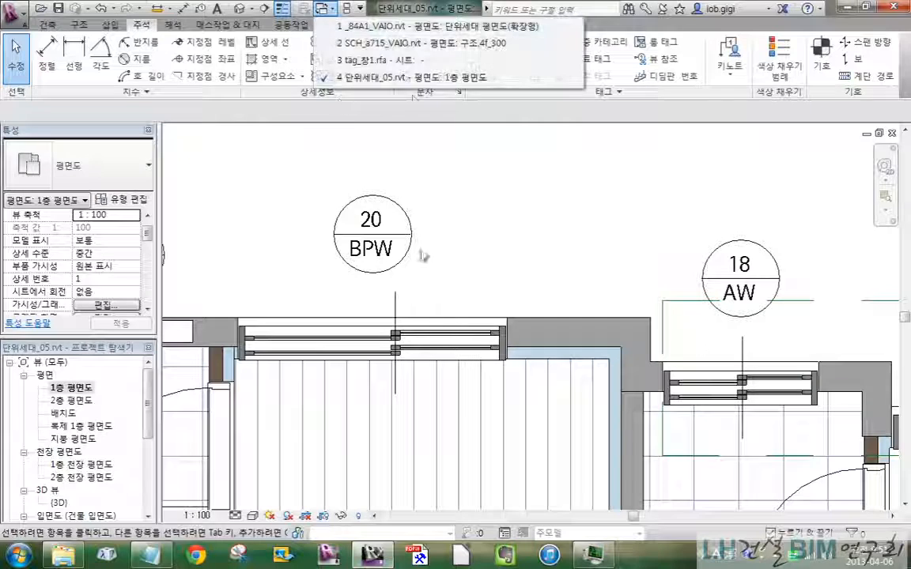
click(379, 60)
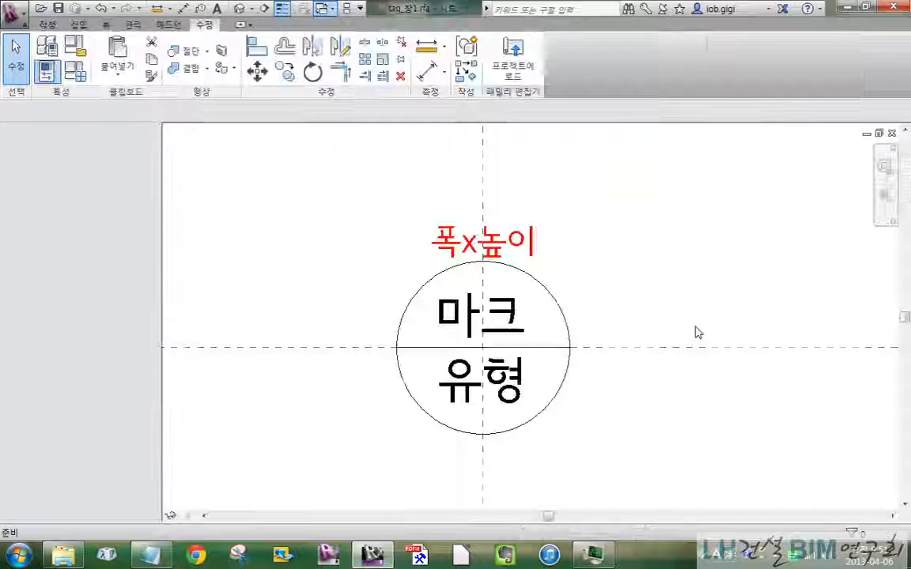
scroll(423, 204, down, 2)
drag(356, 150, 725, 431)
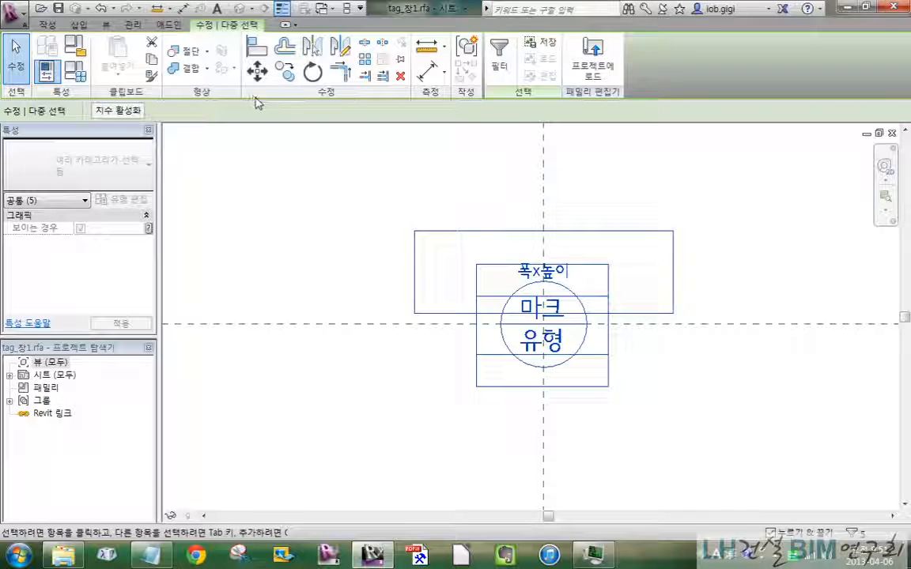
click(257, 72)
click(794, 263)
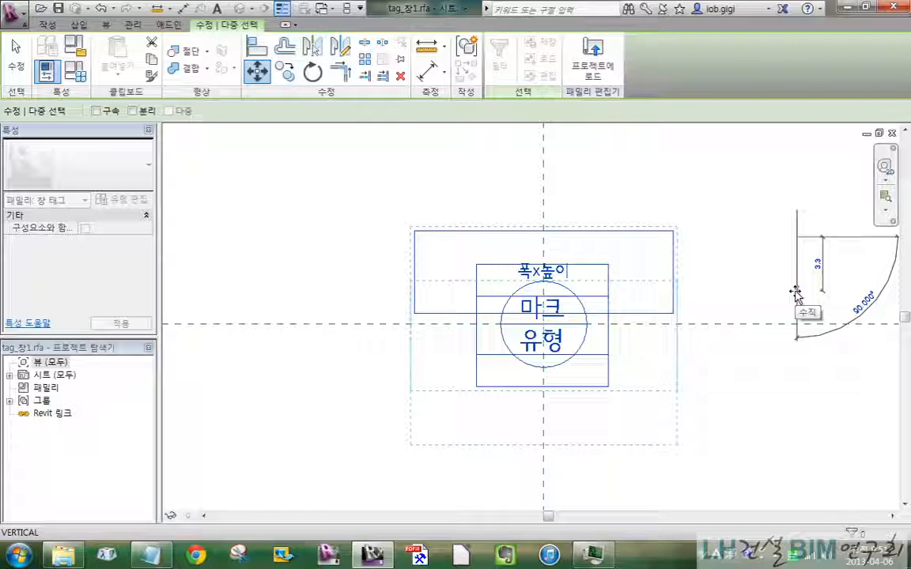
click(796, 297)
click(799, 376)
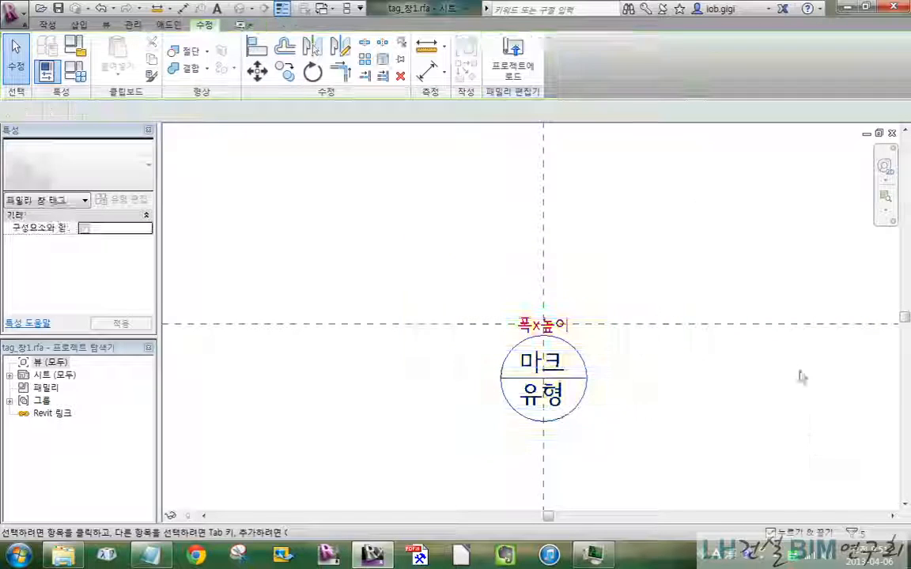
Step: Load the tag_창1 family into the 단위세대_05.rvt project, overwriting the existing version
click(530, 75)
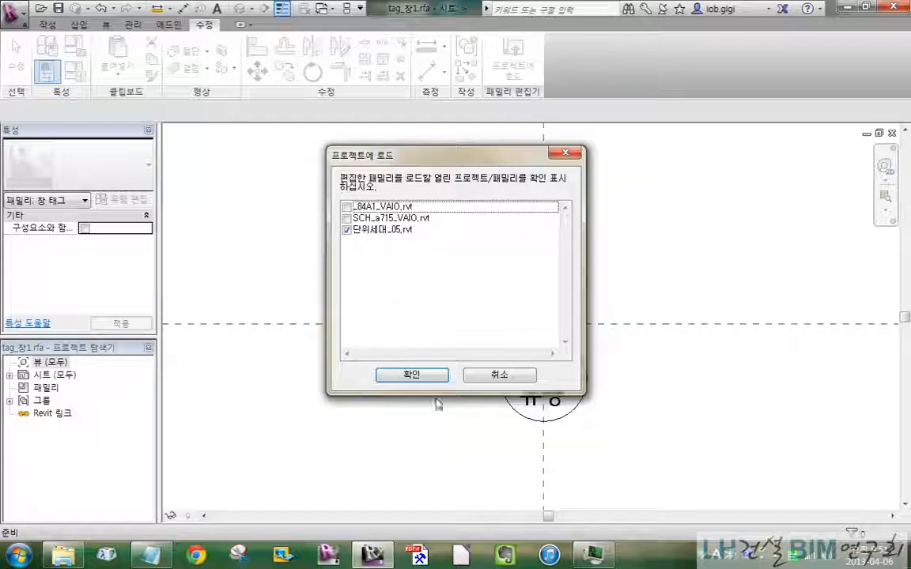
click(420, 377)
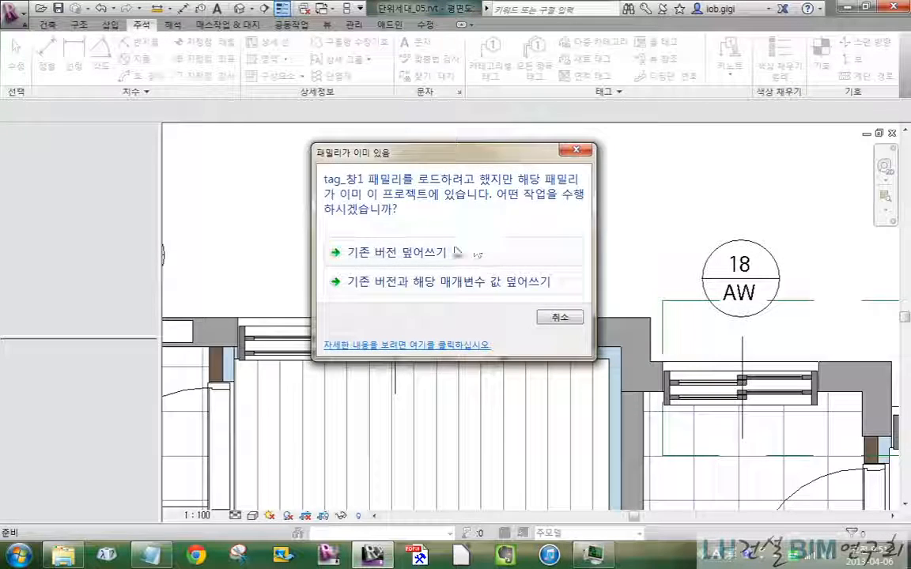
click(498, 248)
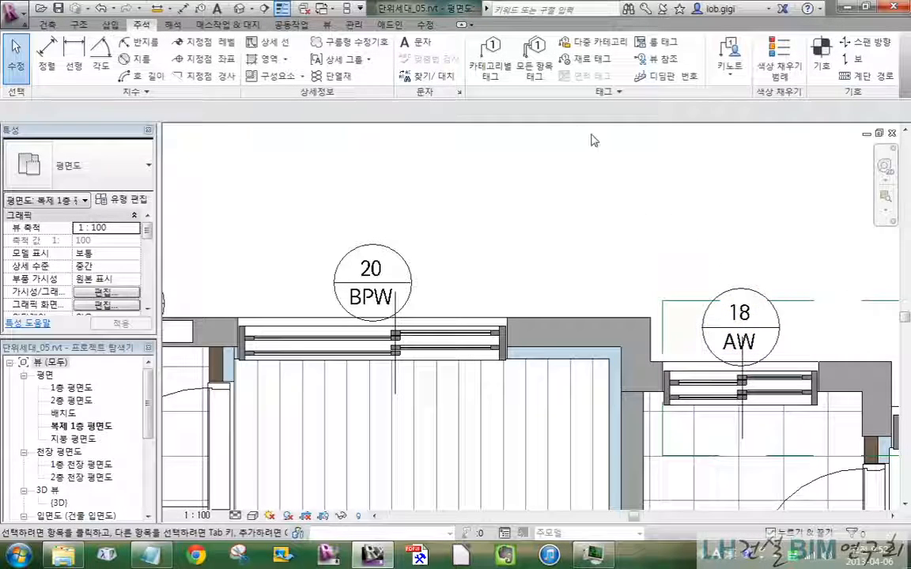
Step: Examine where the window tags sit relative to the upper and lower windows of the 복제 1층 평면도 plan
scroll(500, 86, down, 3)
scroll(622, 222, down, 2)
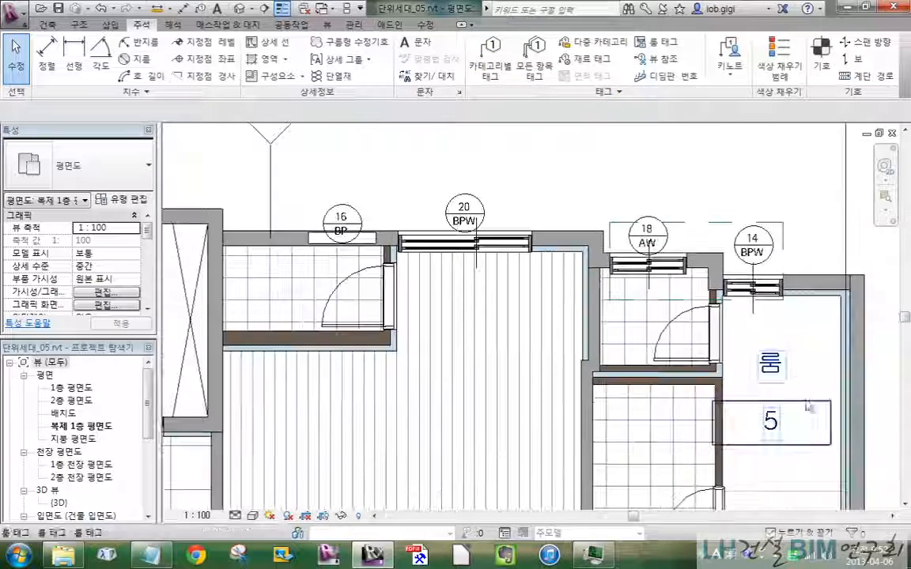
mouse_move(813, 368)
middle_down()
mouse_move(690, 335)
mouse_move(635, 277)
mouse_move(699, 152)
middle_up()
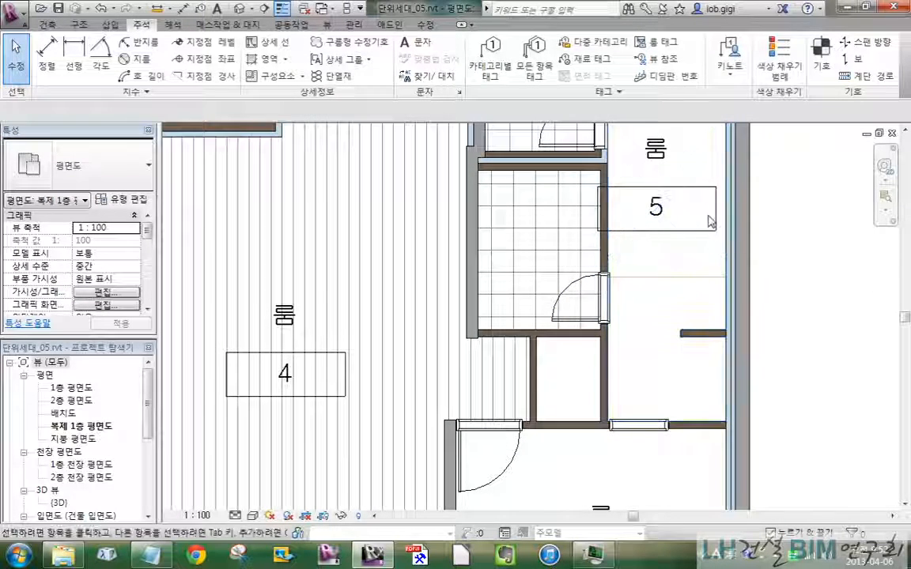
scroll(680, 348, down, 3)
middle_drag(587, 436, 748, 142)
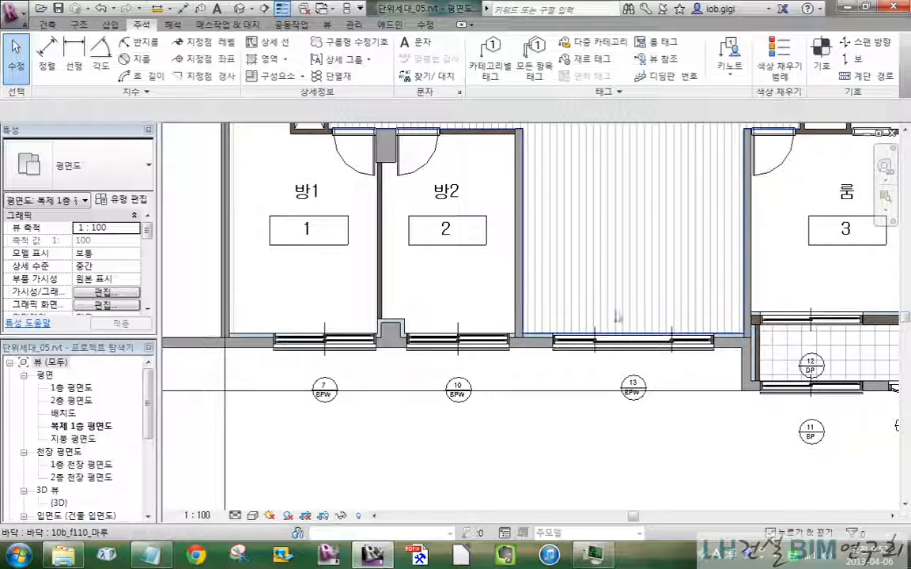
scroll(607, 273, down, 1)
middle_drag(617, 238, 458, 433)
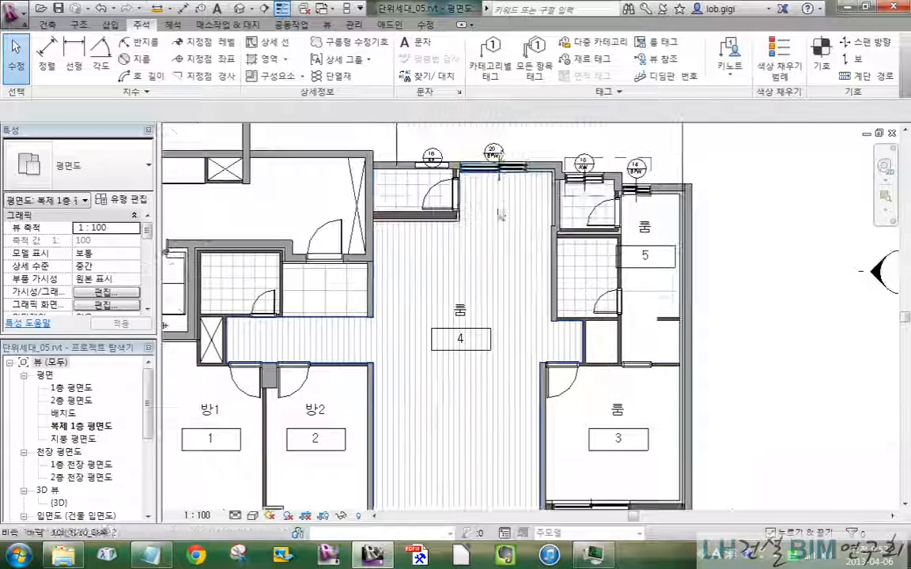
Step: Undo the move in the tag_창1 family and reload it into 단위세대_05.rvt, overwriting the existing version
click(323, 7)
click(372, 61)
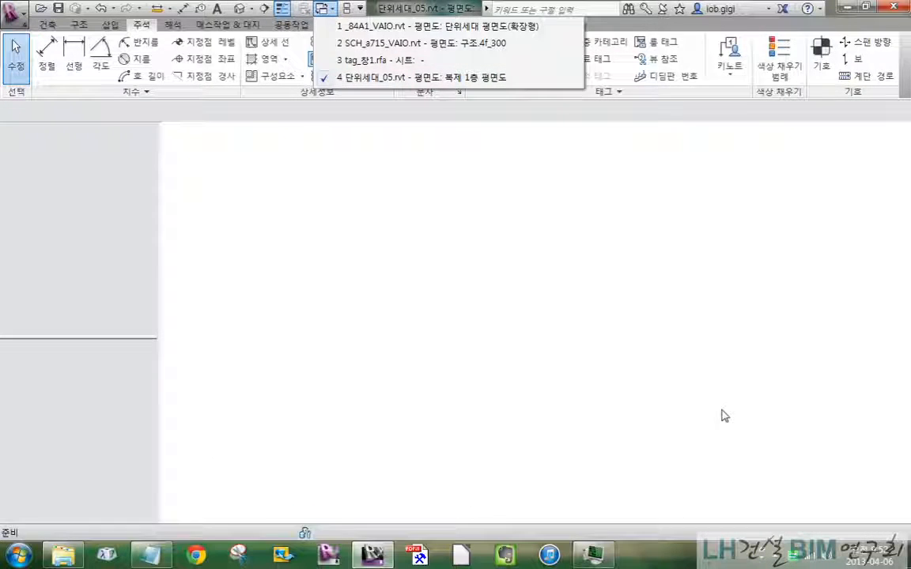
key(ctrl+z)
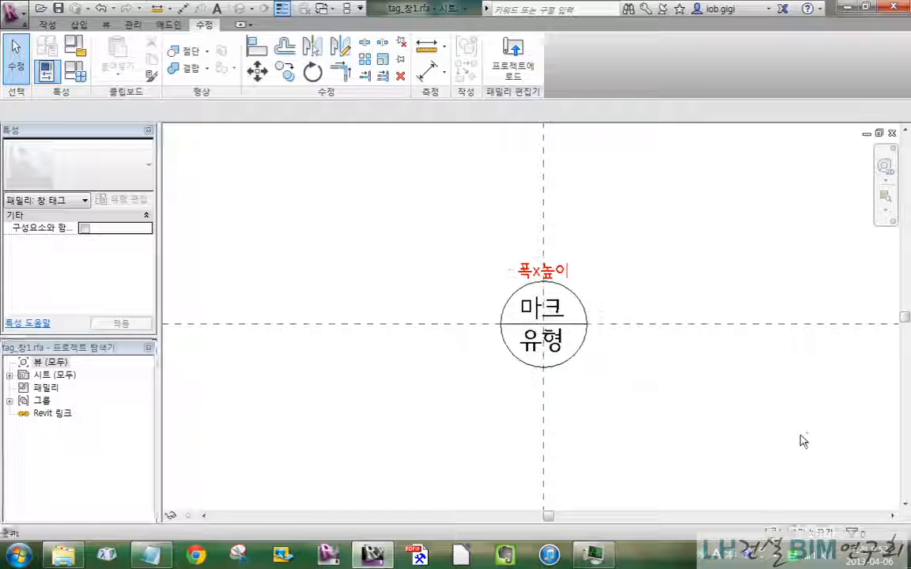
click(512, 57)
click(426, 377)
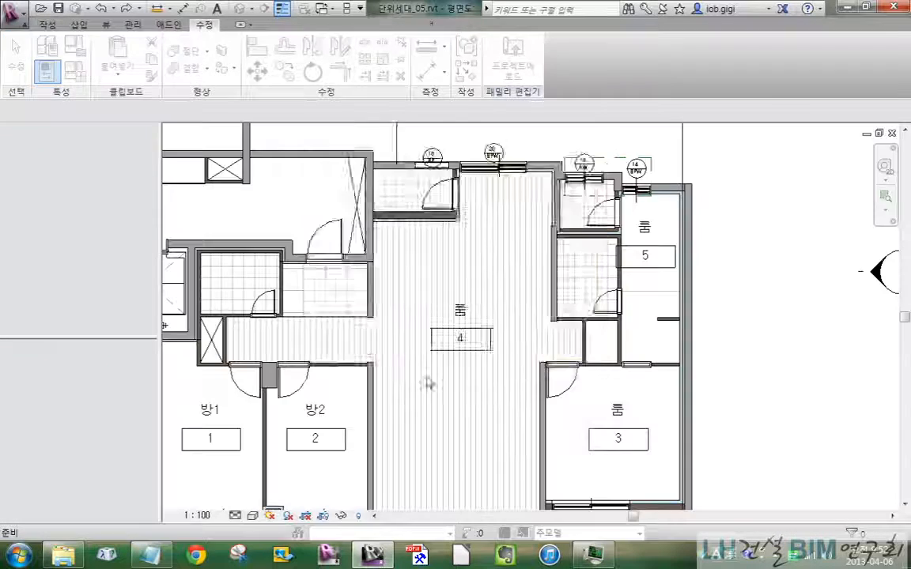
click(405, 252)
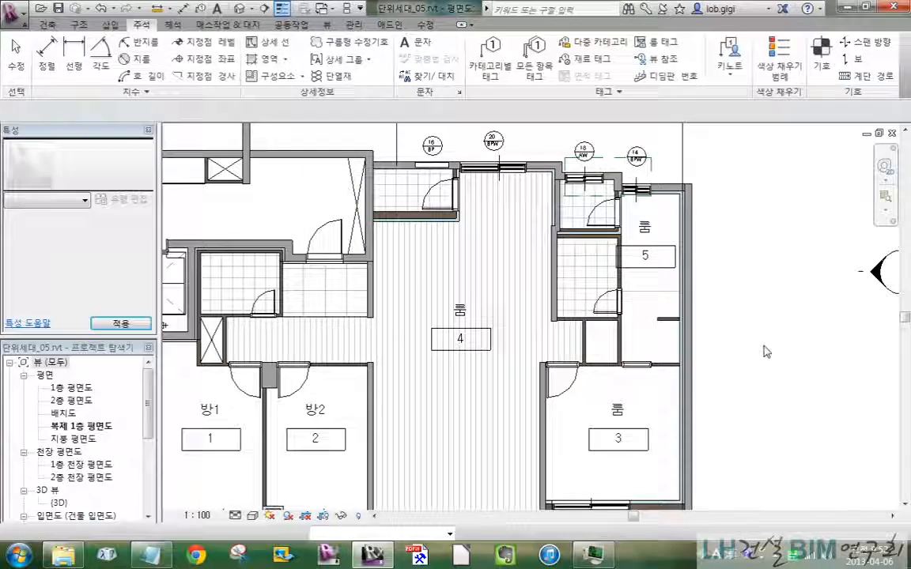
Step: Switch to the Notepad course outline, highlight the 룸 및 테그 작성하기 and 치수 작성하기 lines under 5주, and return to the plan
click(151, 556)
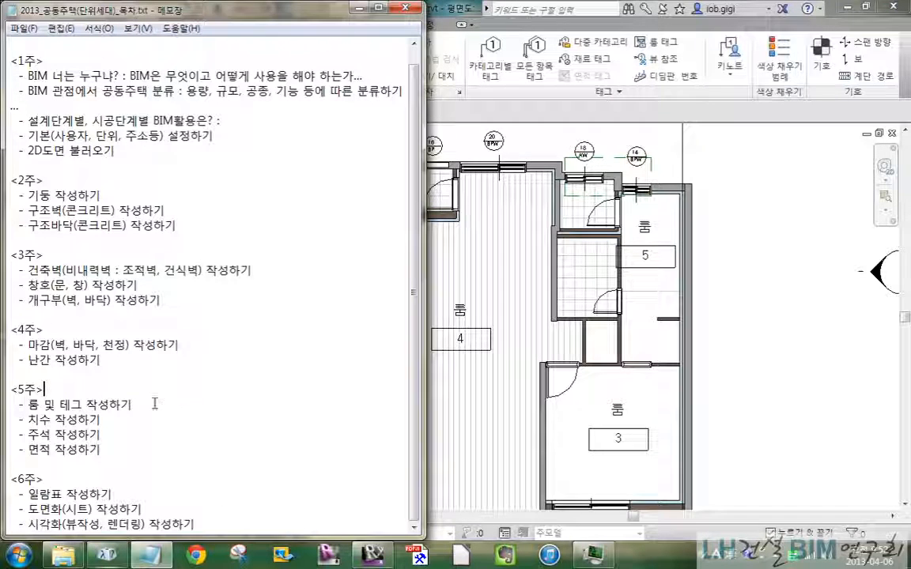
drag(110, 420, 4, 399)
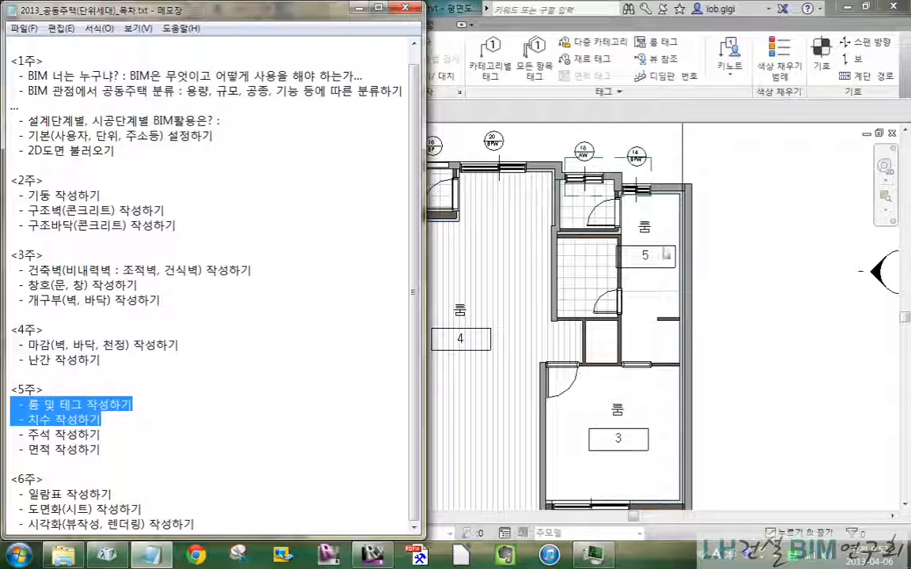
click(804, 395)
Step: Open the 1층 평면도 floor plan view and show the area below rooms 방1 and 방2
scroll(766, 309, down, 1)
middle_drag(813, 409, 801, 300)
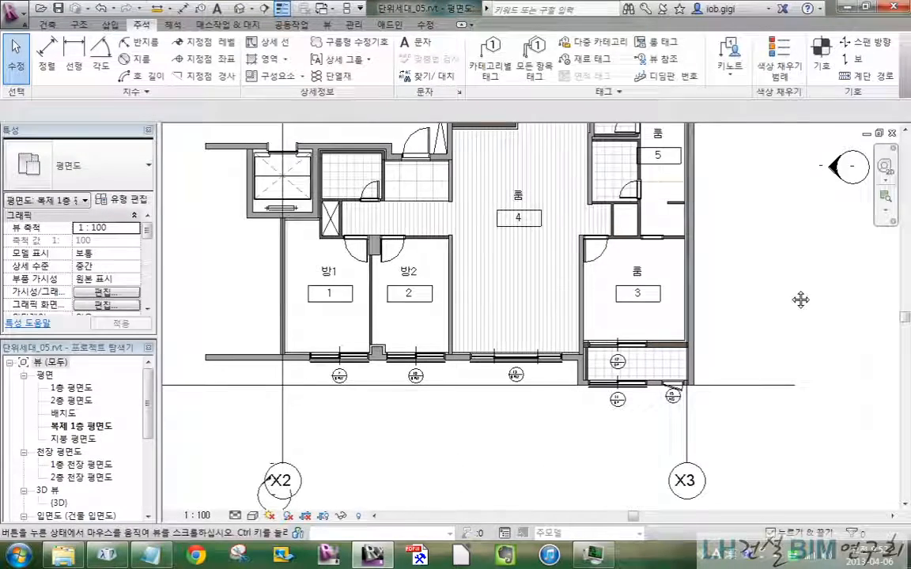
scroll(772, 325, down, 1)
middle_drag(462, 382, 450, 486)
middle_drag(732, 267, 696, 158)
scroll(337, 393, up, 2)
middle_drag(446, 486, 492, 412)
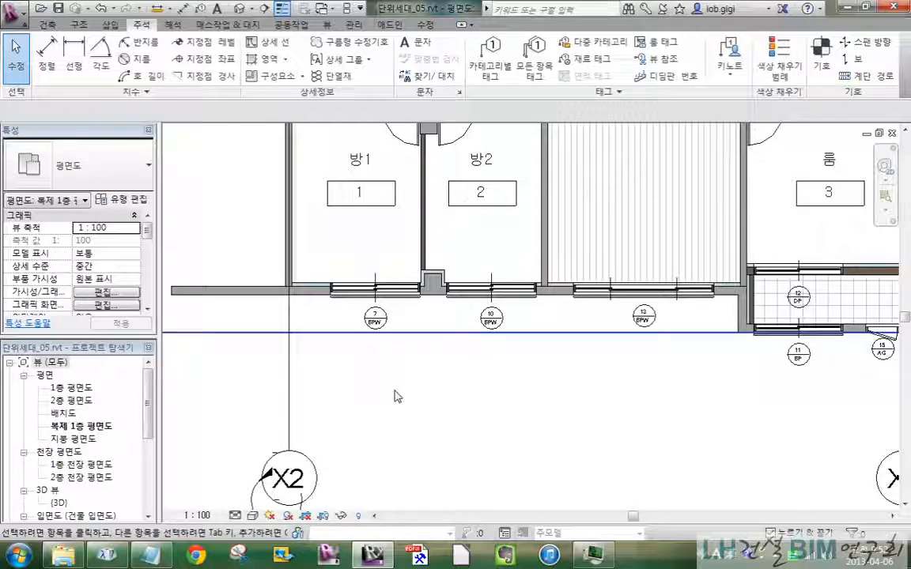
double_click(71, 388)
scroll(613, 410, down, 1)
middle_drag(615, 411, 576, 421)
middle_drag(520, 427, 514, 462)
scroll(510, 457, down, 1)
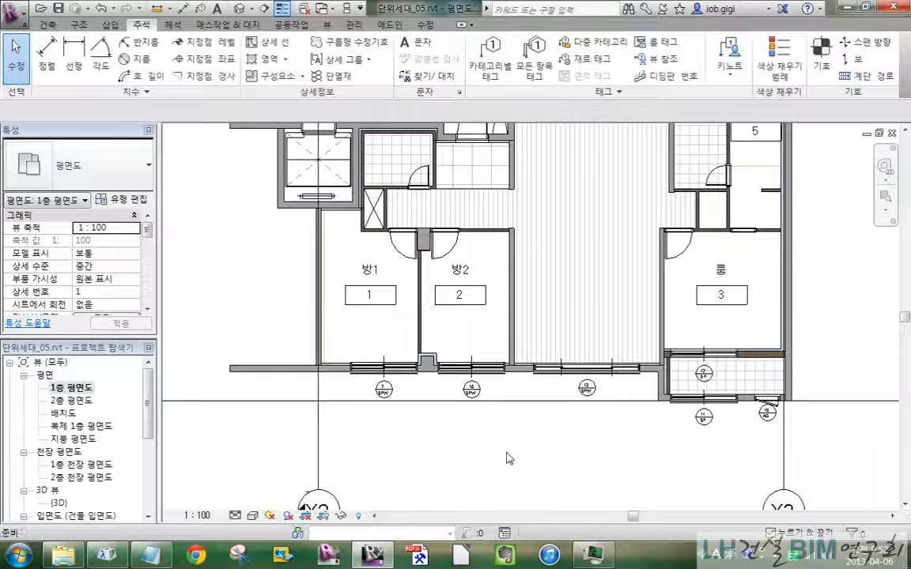
Step: Turn on the display of imported categories in the visibility/graphics overrides of the 1층 평면도 view
key(v)
key(g)
click(212, 112)
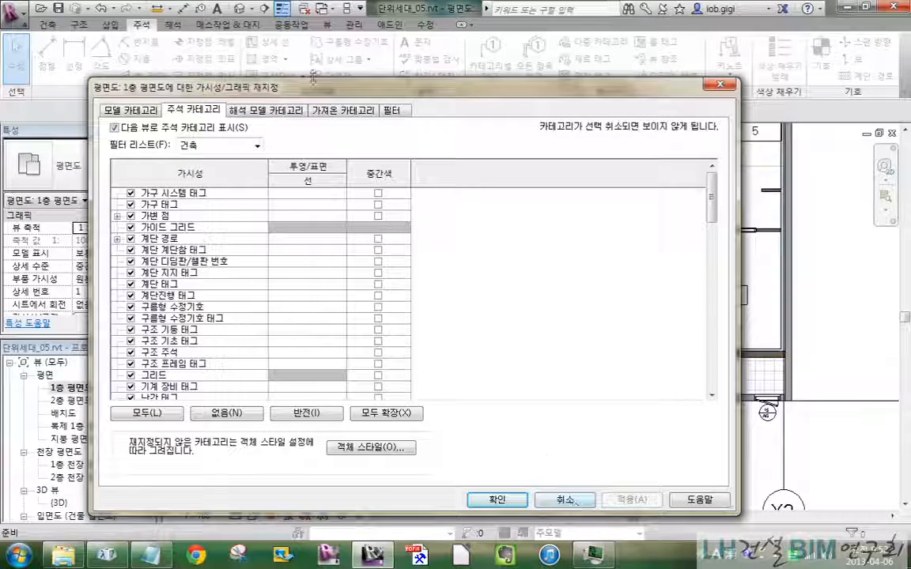
click(283, 115)
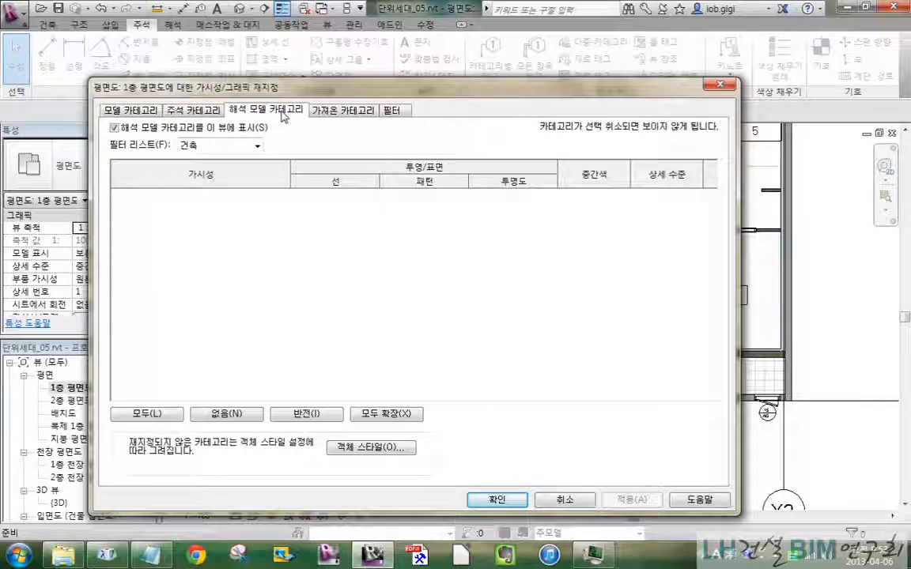
click(326, 116)
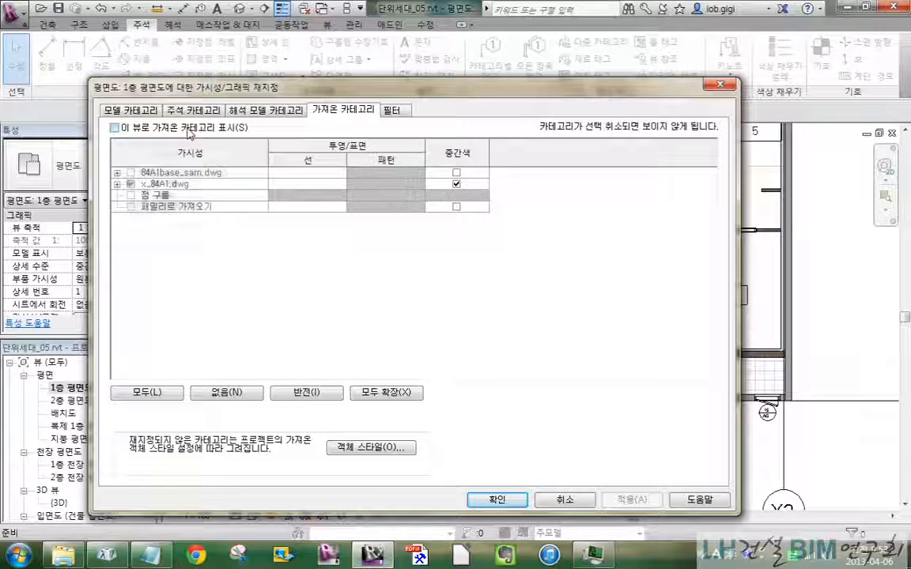
click(497, 500)
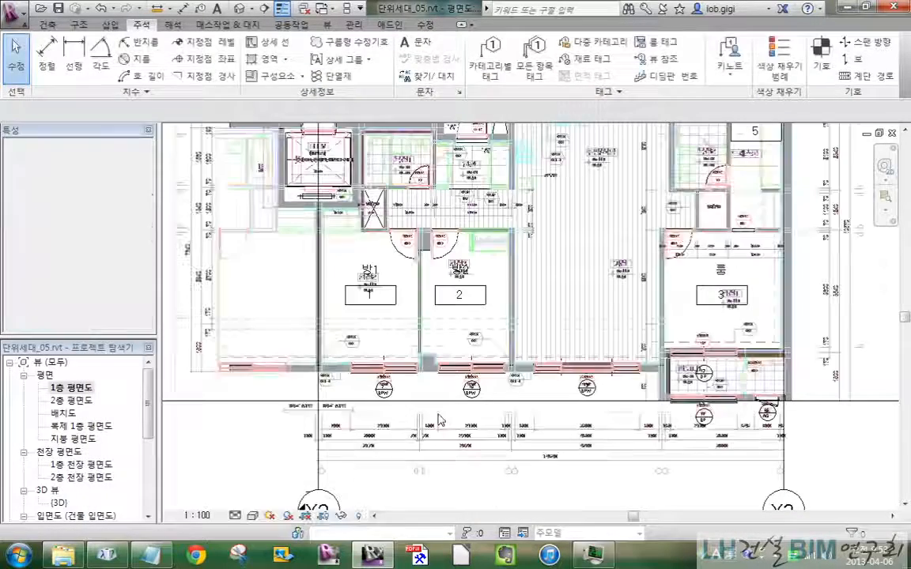
Step: Examine the dimension strings of the imported CAD drawing below rooms 방1 and 방2
middle_drag(254, 301, 333, 232)
scroll(380, 271, up, 5)
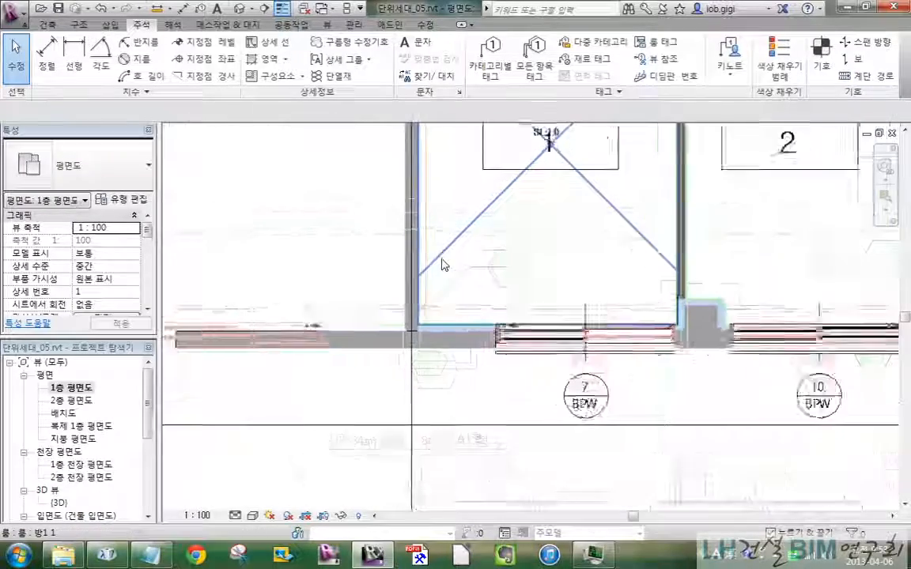
scroll(538, 204, down, 2)
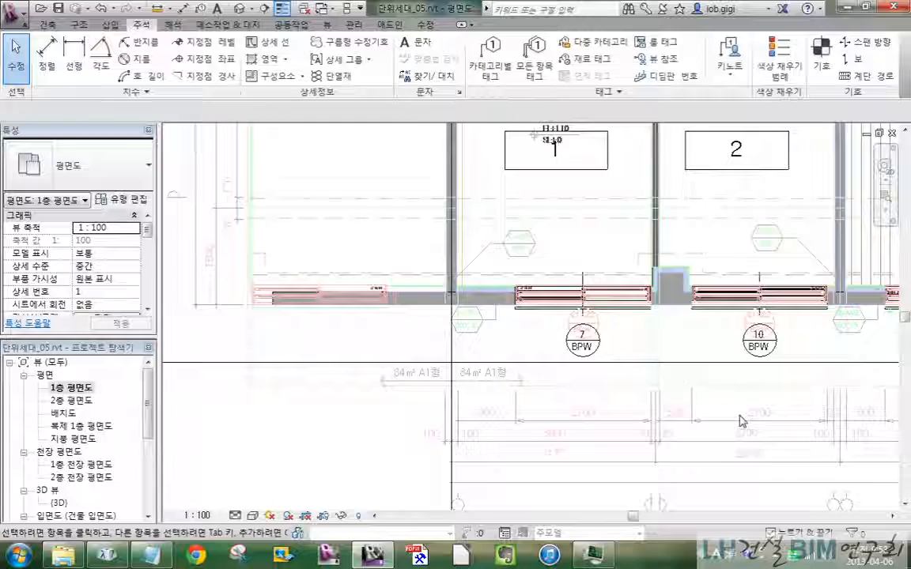
middle_drag(737, 421, 636, 315)
scroll(410, 348, up, 3)
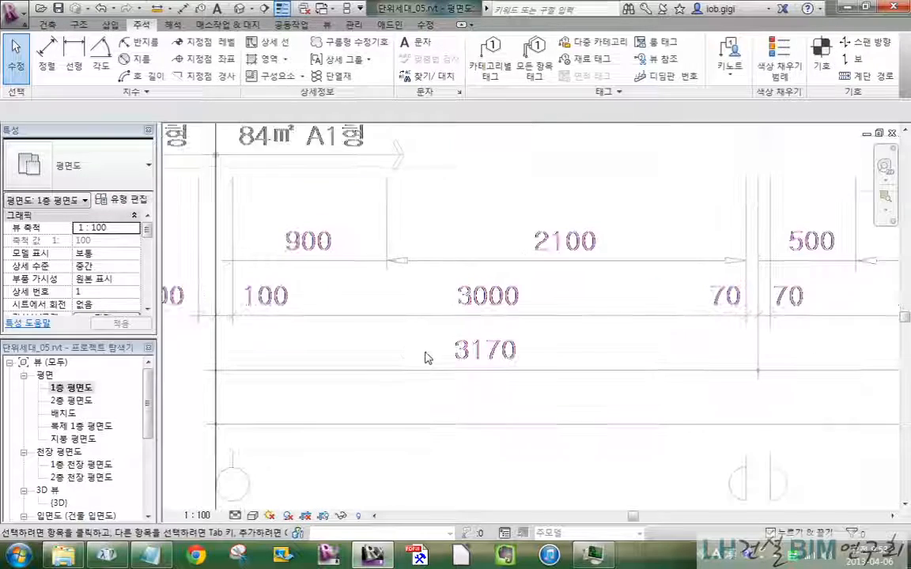
scroll(606, 324, down, 5)
middle_drag(751, 214, 674, 470)
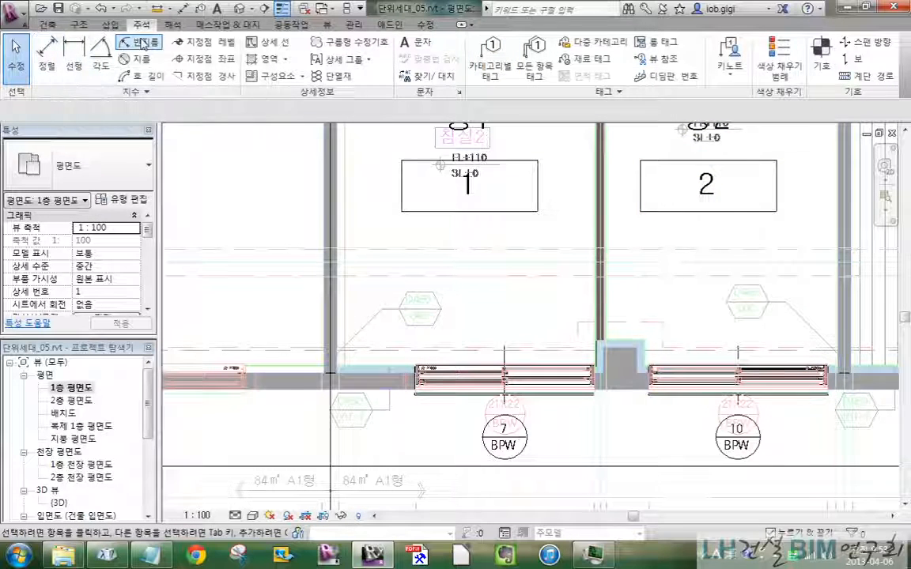
Step: Place an aligned dimension between the centerlines of the two side walls of room 방1, below the lower exterior wall
click(48, 60)
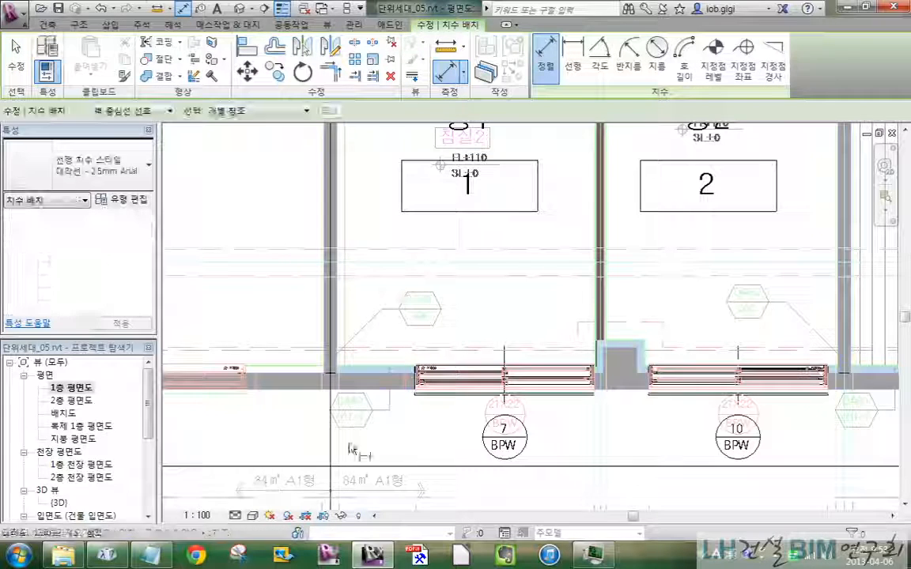
click(334, 229)
click(602, 243)
scroll(759, 257, down, 2)
middle_drag(866, 253, 773, 185)
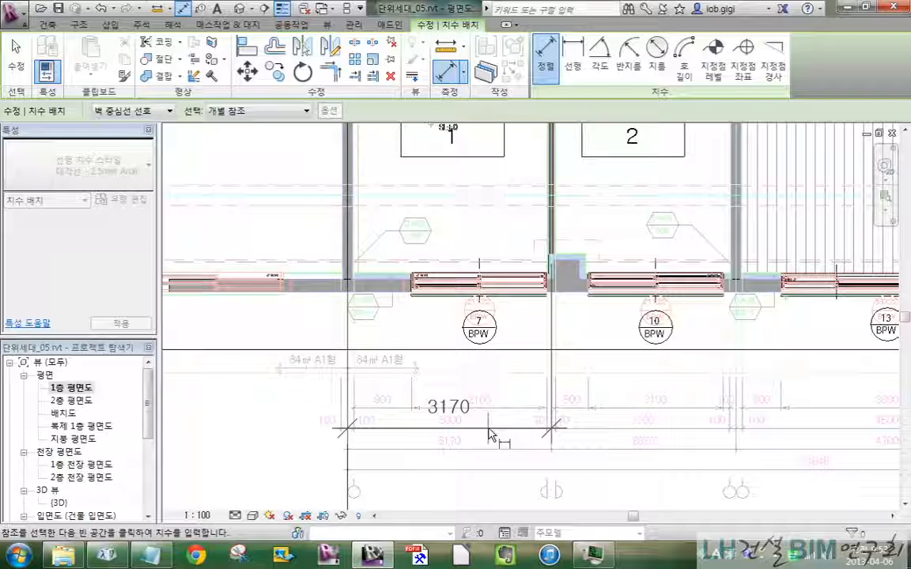
click(489, 434)
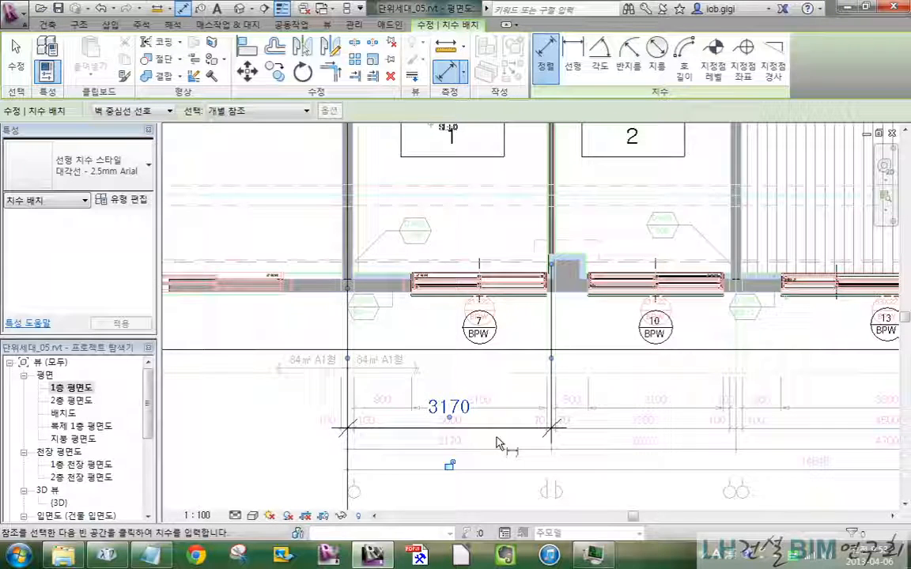
Step: Place a continuous aligned dimension string across the wall centerlines from room 방1's outer side wall to room 룸's outer wall, below the existing dimension
middle_drag(704, 330, 712, 364)
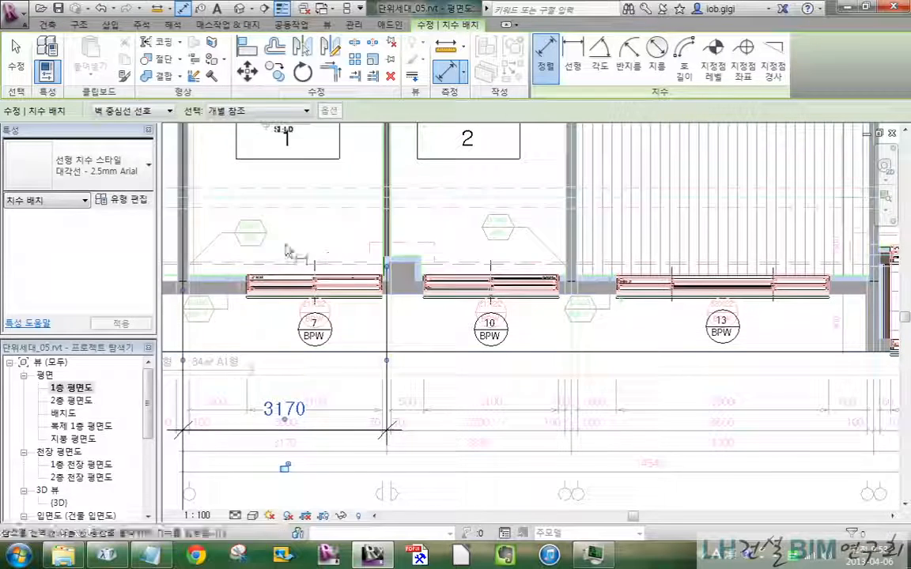
click(185, 237)
click(387, 229)
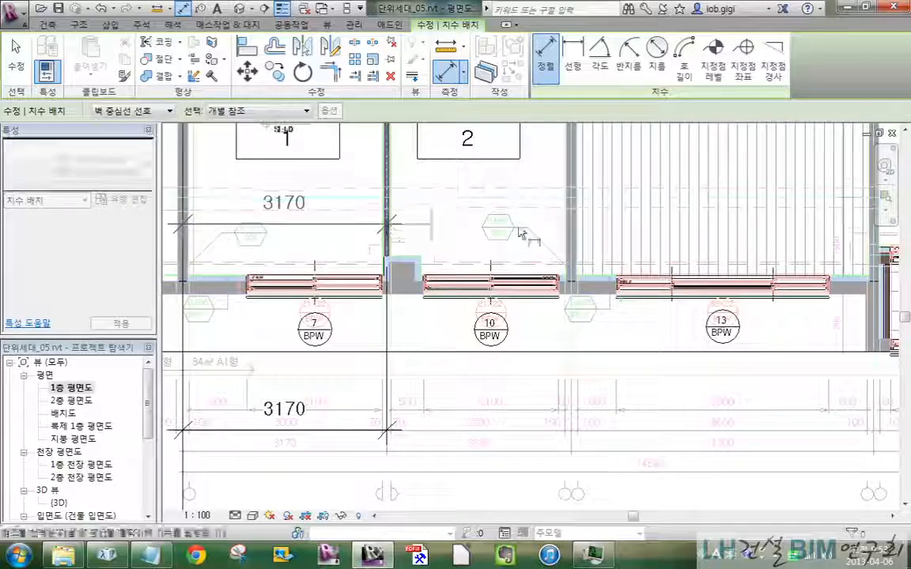
click(570, 229)
middle_drag(517, 241, 342, 240)
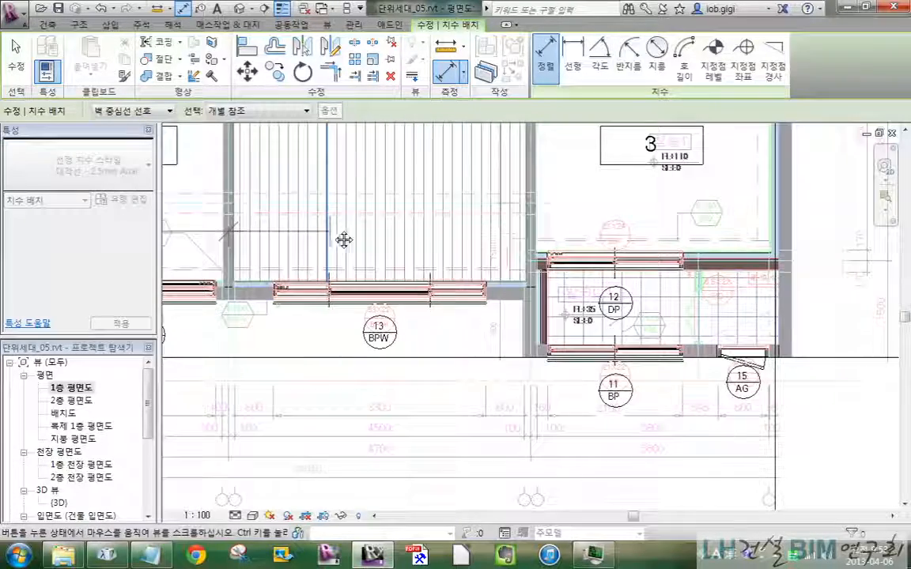
scroll(529, 228, up, 3)
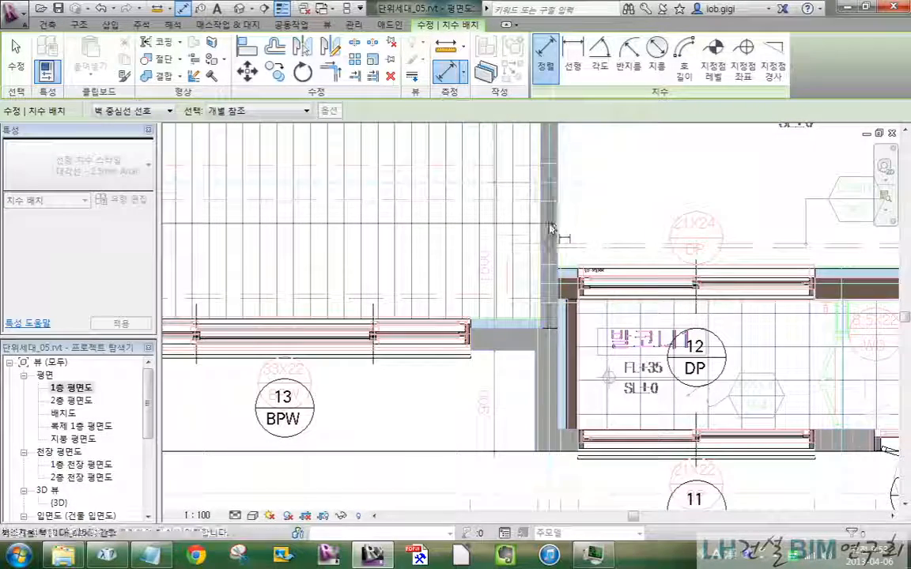
click(549, 224)
scroll(419, 206, down, 1)
middle_drag(419, 207, 214, 229)
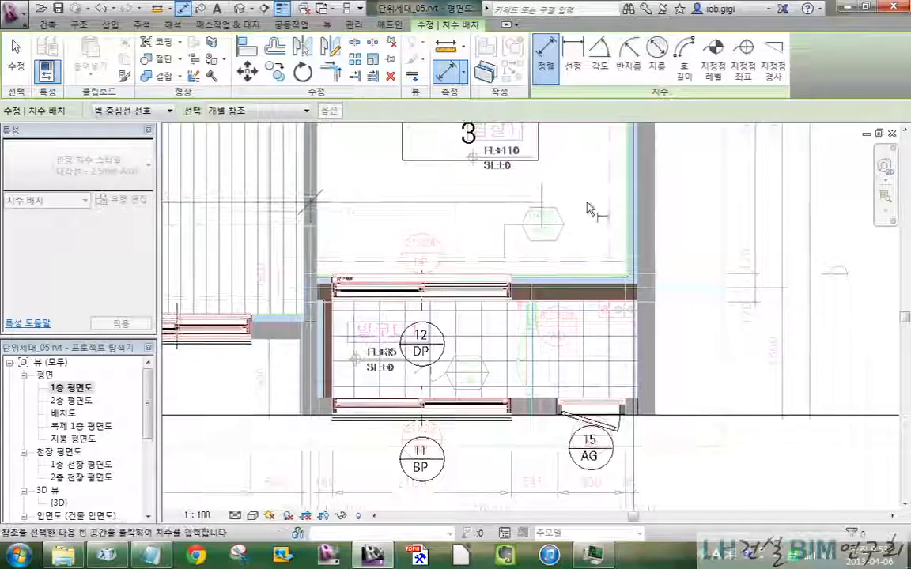
scroll(551, 229, down, 3)
middle_drag(368, 296, 546, 308)
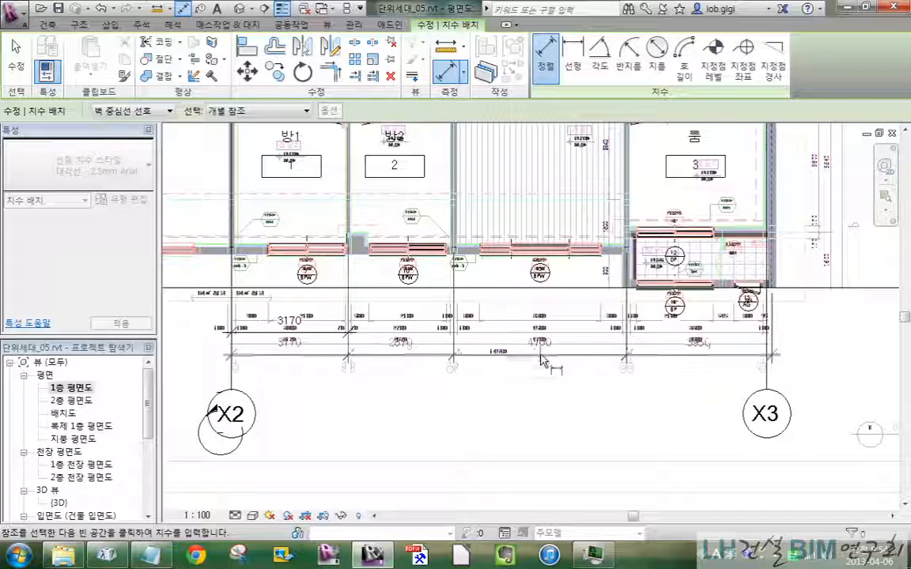
click(539, 366)
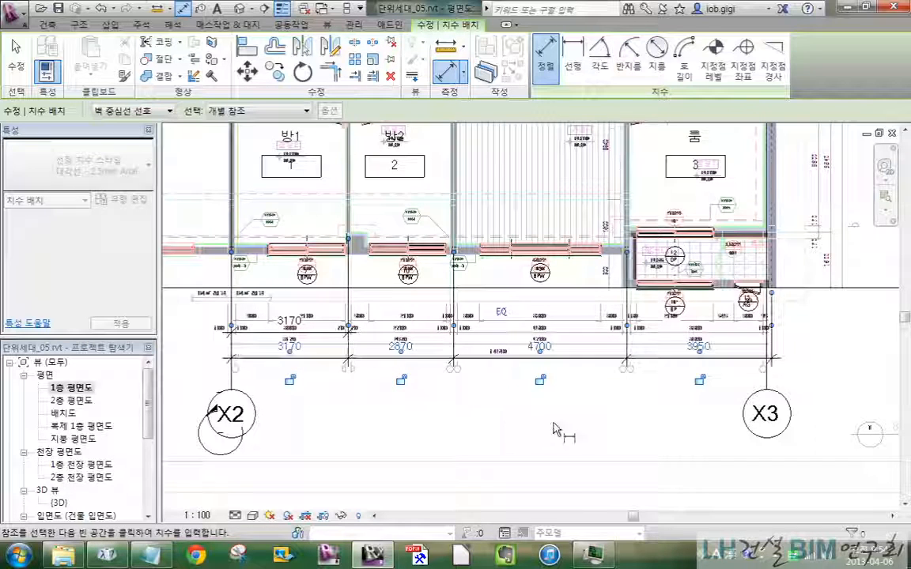
Step: Compare the new dimension string's wall references with the imported CAD dimensions, especially around the balcony and the outer wall near X3
scroll(443, 399, up, 2)
middle_drag(373, 413, 561, 482)
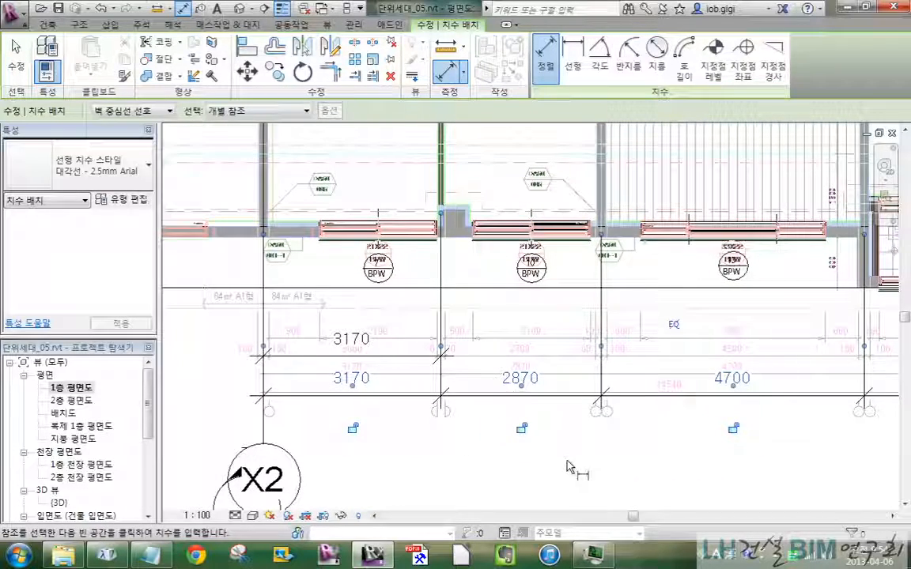
scroll(581, 202, up, 4)
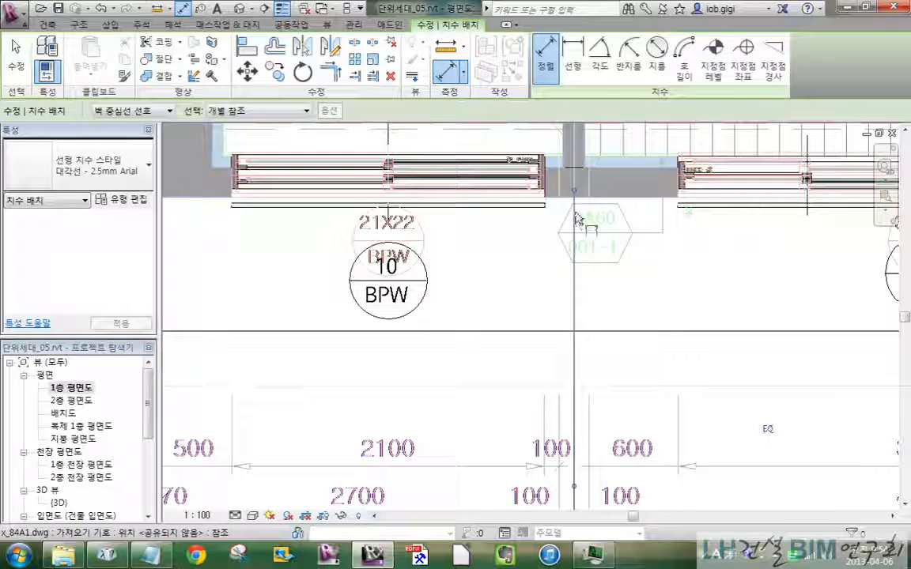
scroll(514, 321, down, 3)
middle_drag(804, 390, 526, 391)
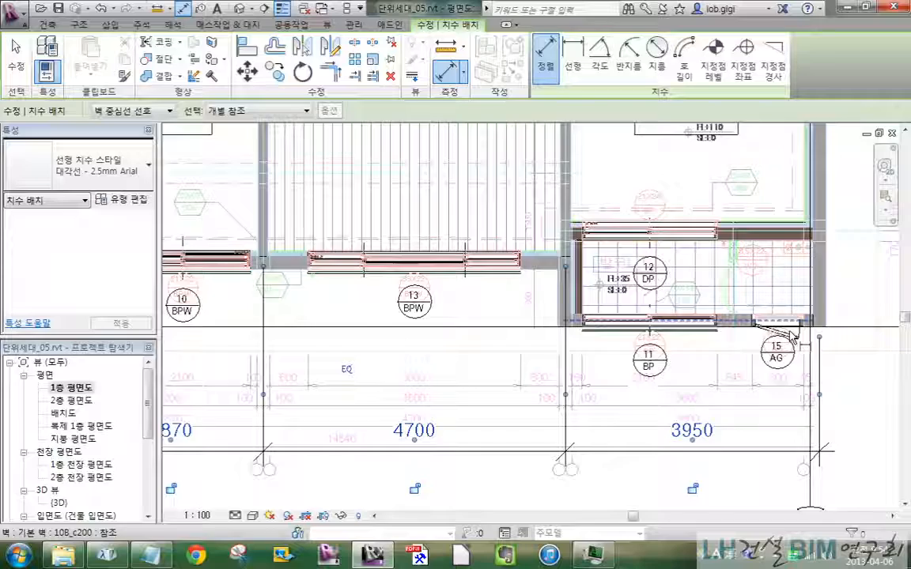
scroll(805, 401, up, 2)
key(Escape)
key(Escape)
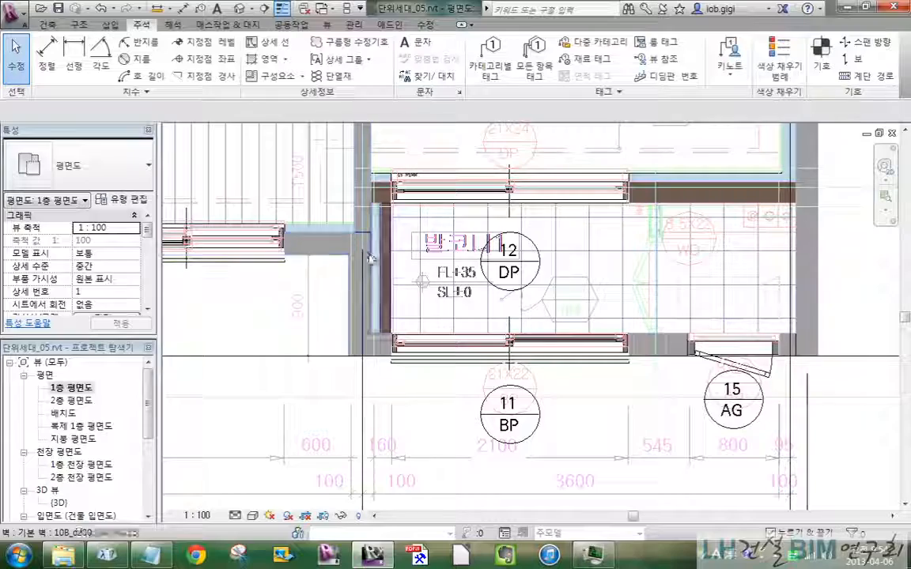
scroll(365, 261, down, 5)
middle_drag(325, 395, 404, 351)
scroll(404, 351, up, 5)
middle_drag(555, 301, 416, 303)
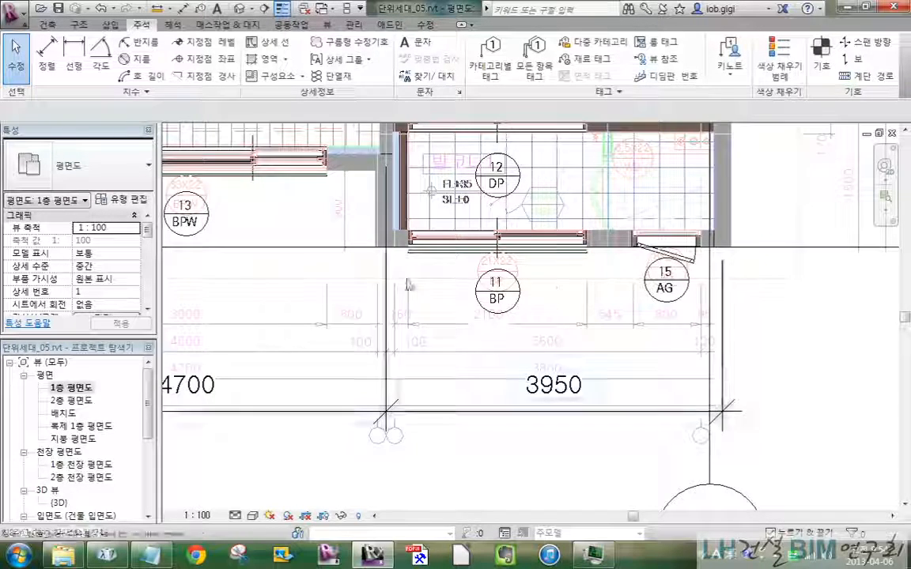
Step: Set the 대각선 - 2.5mm Arial dimension type's 치수 보조선 컨트롤 to 고정 치수선 and its 치수 보조선 길이 to 6 mm
click(585, 410)
click(585, 449)
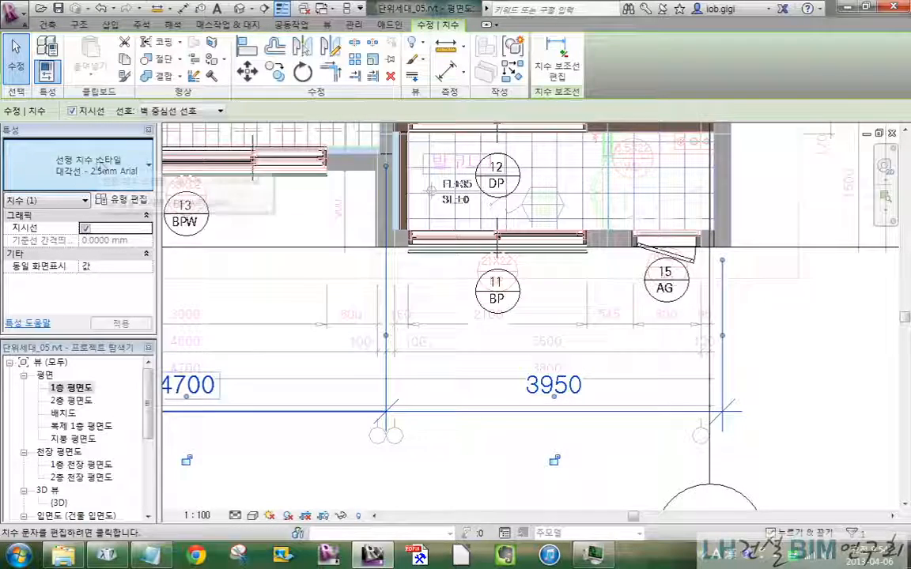
click(125, 202)
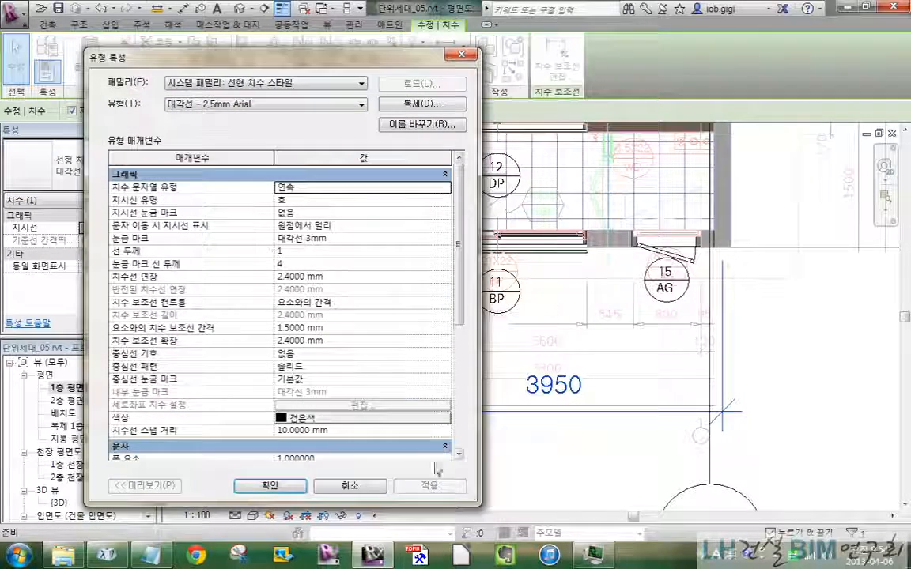
drag(460, 304, 479, 289)
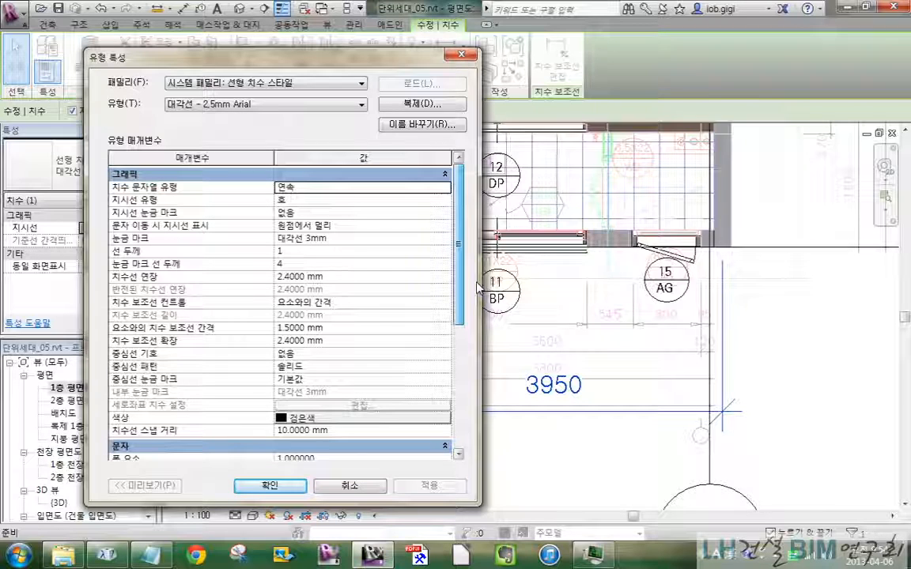
click(388, 302)
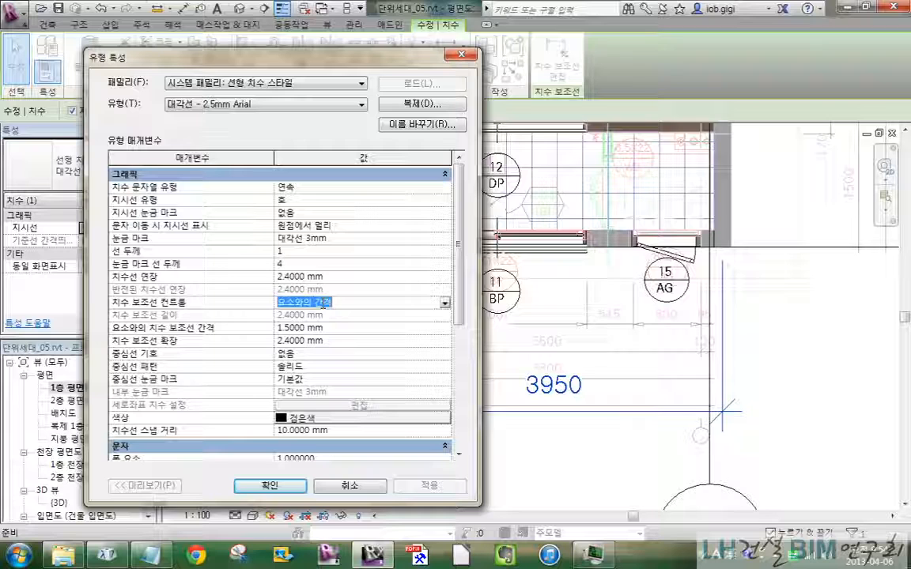
click(445, 304)
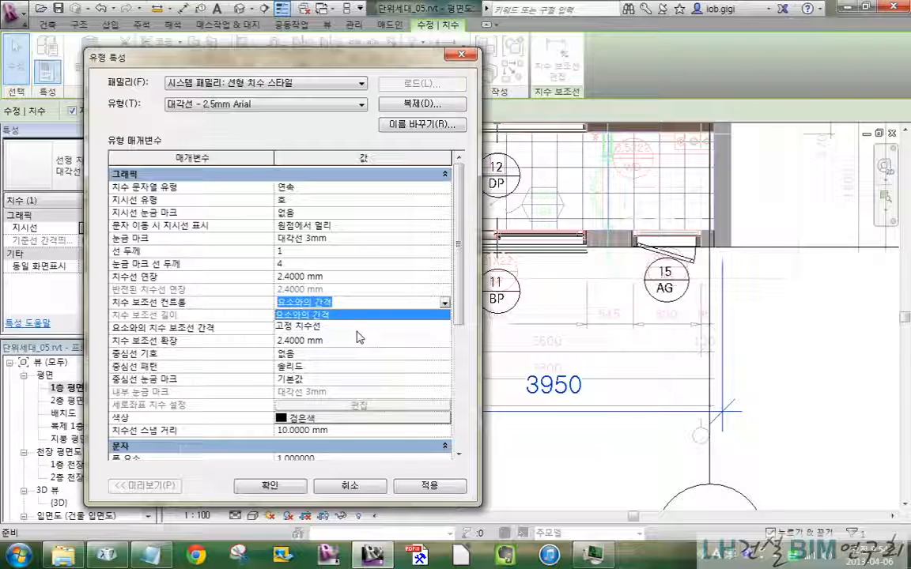
click(348, 326)
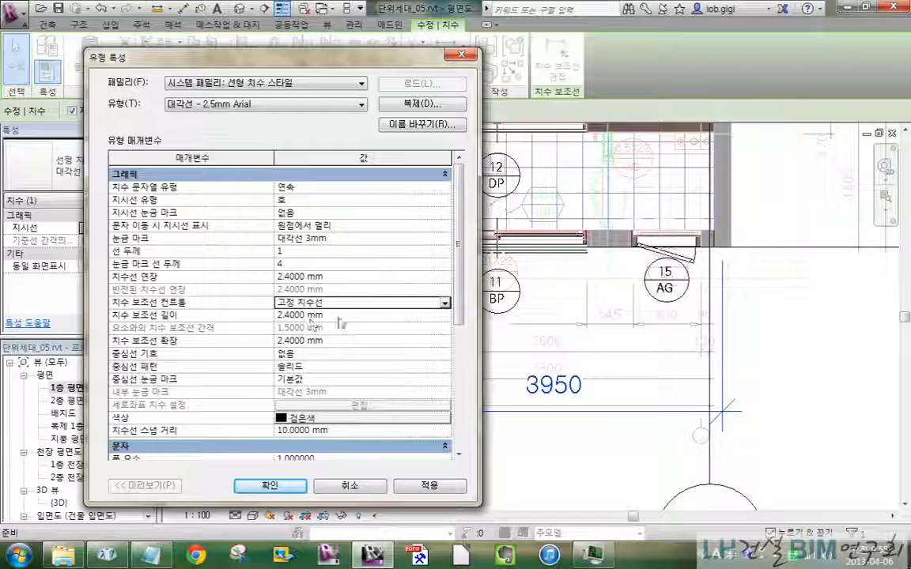
click(312, 316)
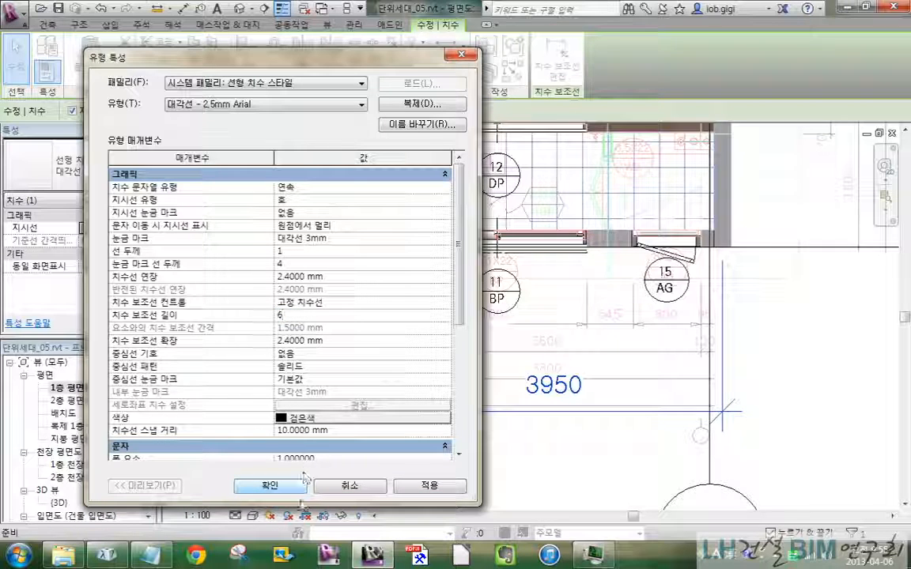
click(267, 485)
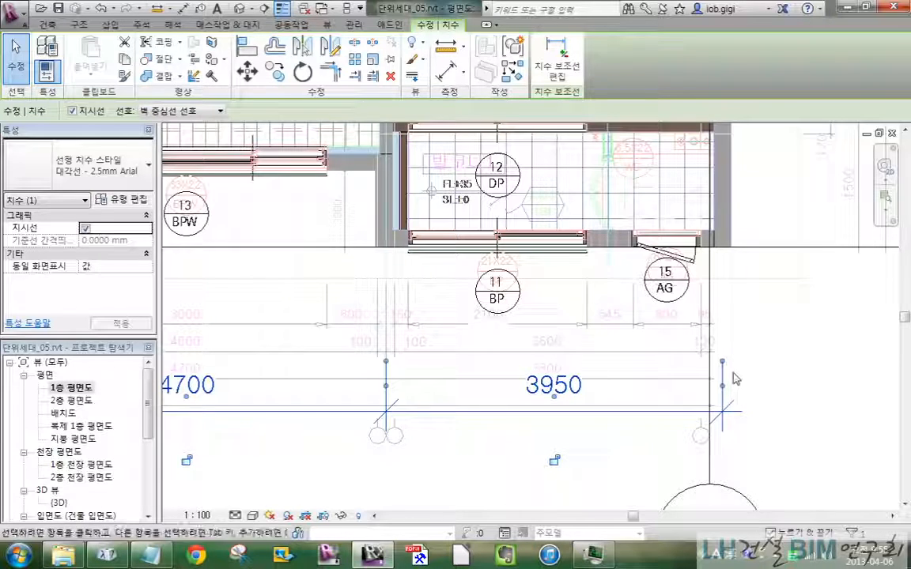
Step: Set the 치수 보조선 길이 of the dimension string's type to 12 mm
middle_drag(310, 376, 670, 430)
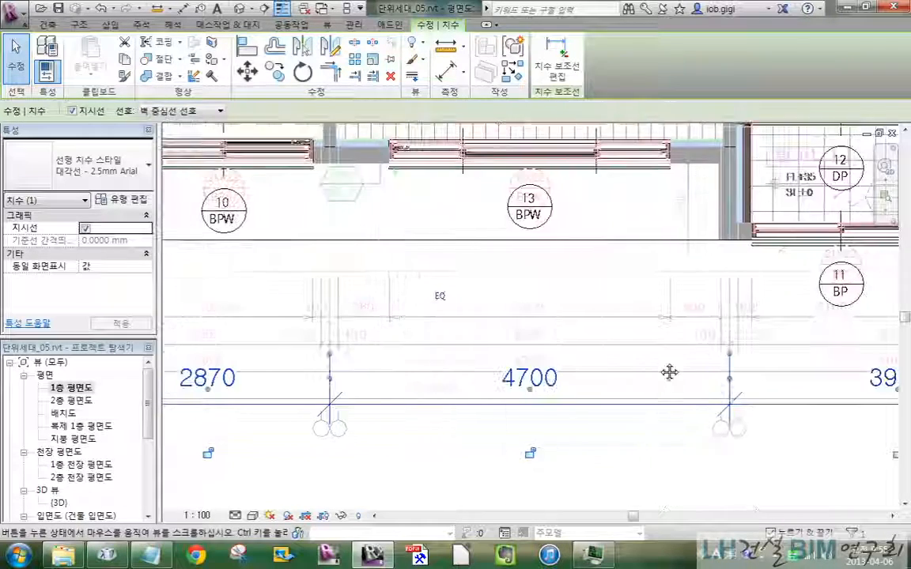
scroll(372, 371, down, 4)
middle_drag(188, 351, 779, 354)
scroll(680, 368, up, 5)
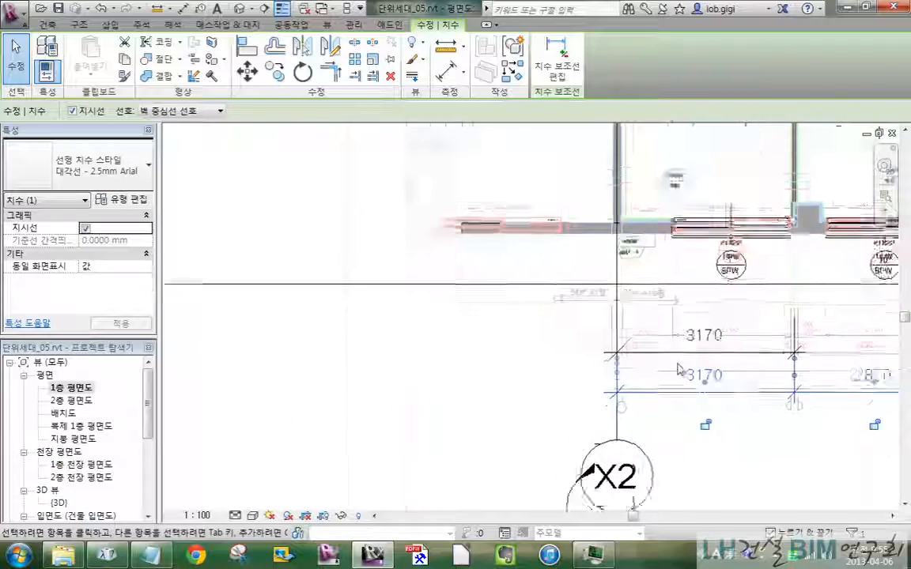
scroll(574, 364, down, 2)
middle_drag(736, 340, 287, 328)
middle_drag(671, 356, 559, 358)
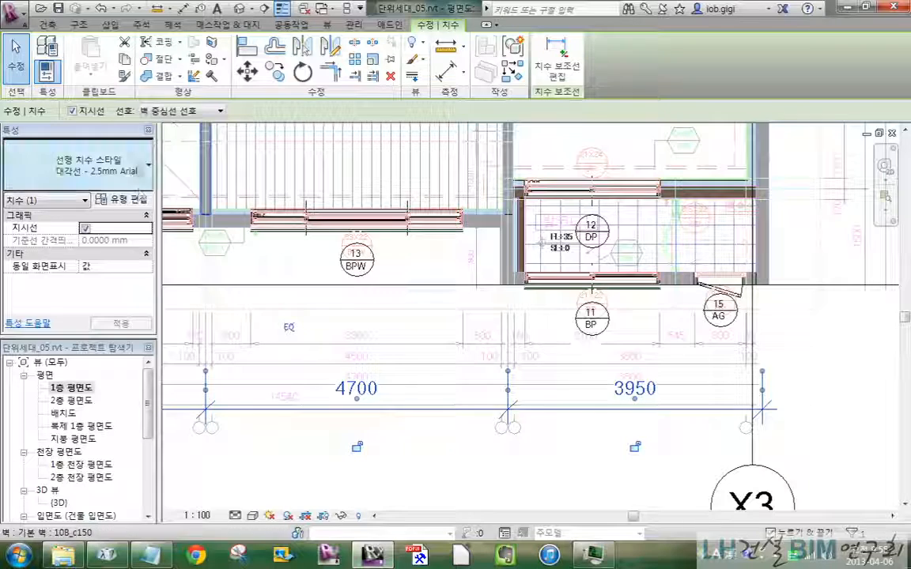
click(129, 201)
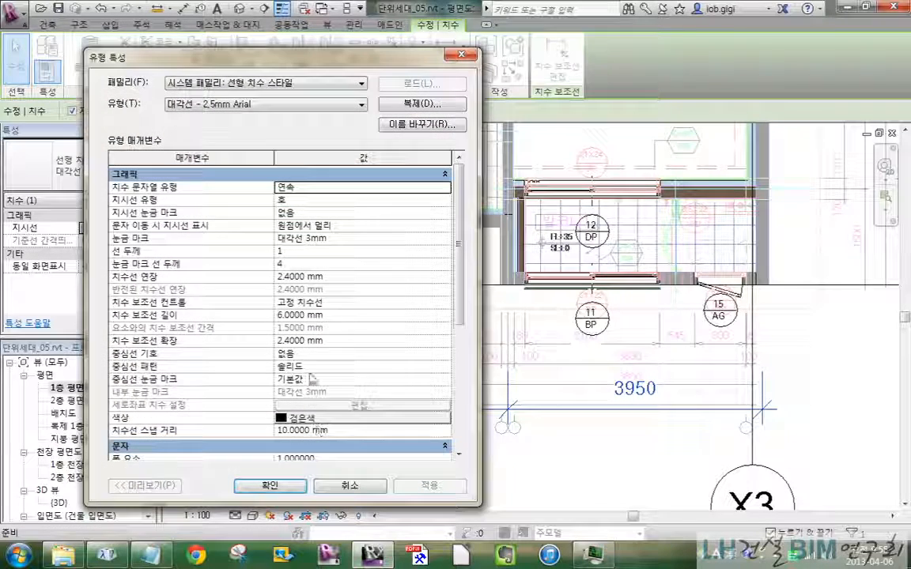
click(353, 315)
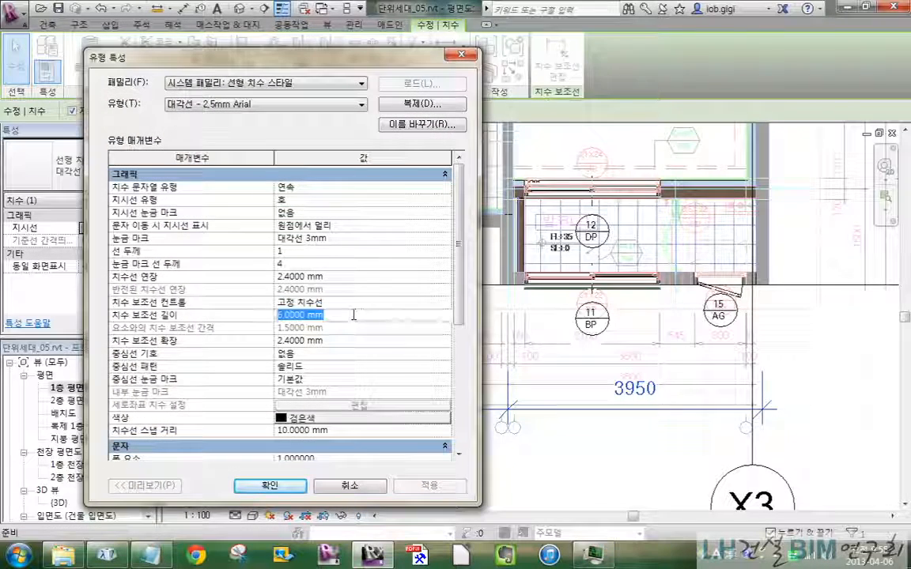
text(12)
click(269, 486)
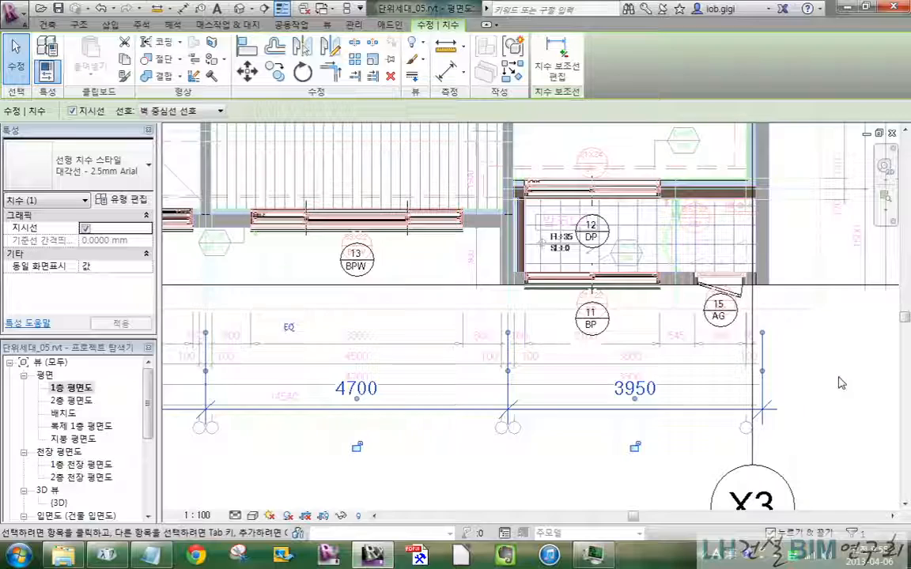
Step: Apply a 문자 간격띄우기 of 1 mm to the dimension type, and reduce it to 0.5 mm
scroll(700, 433, up, 3)
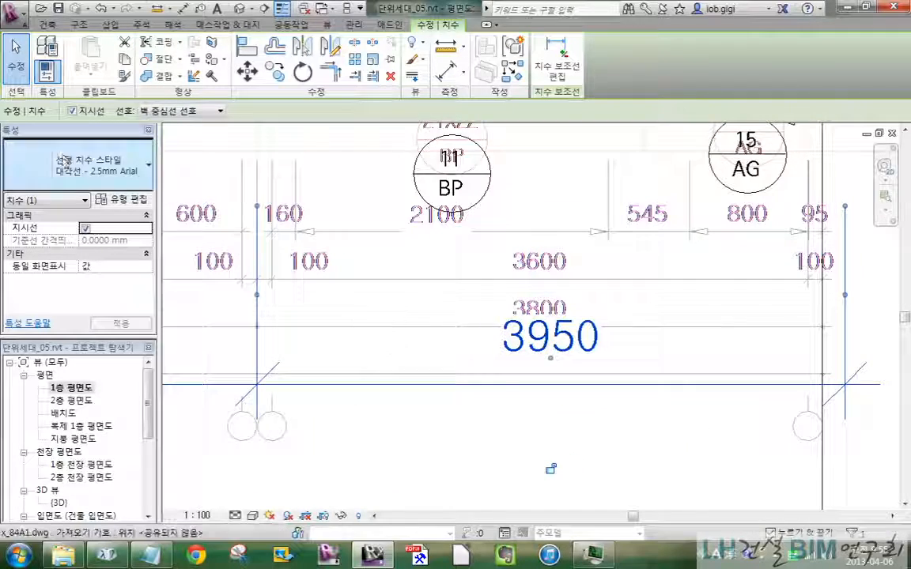
click(117, 200)
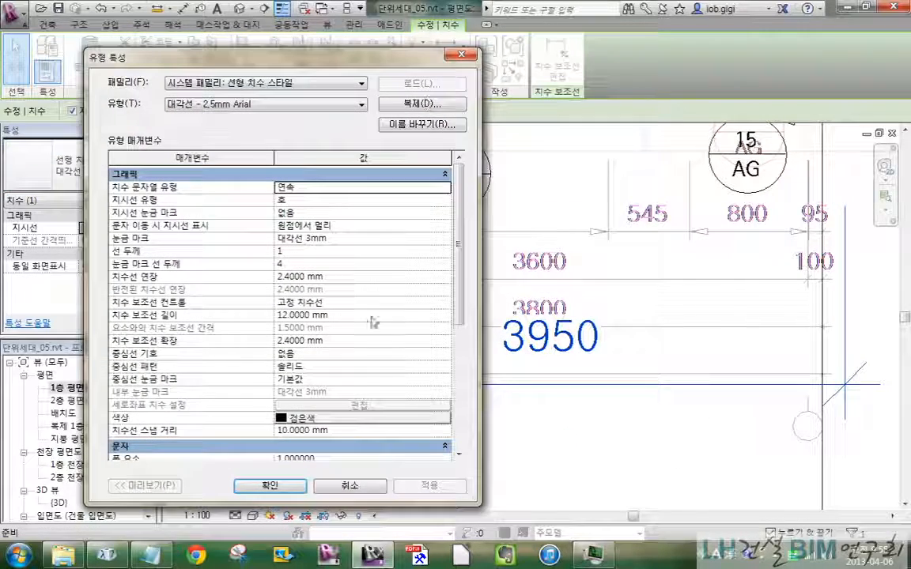
scroll(462, 272, down, 6)
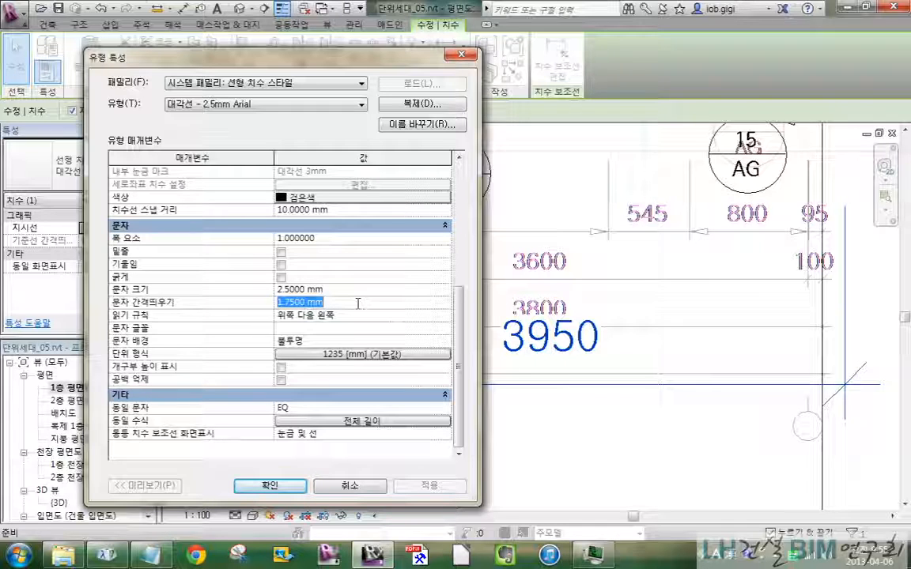
click(429, 485)
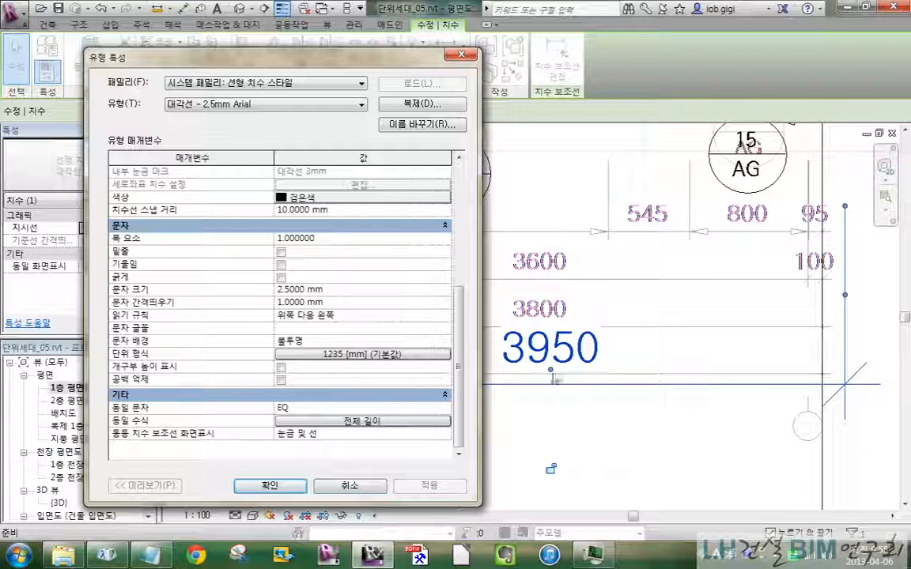
click(361, 303)
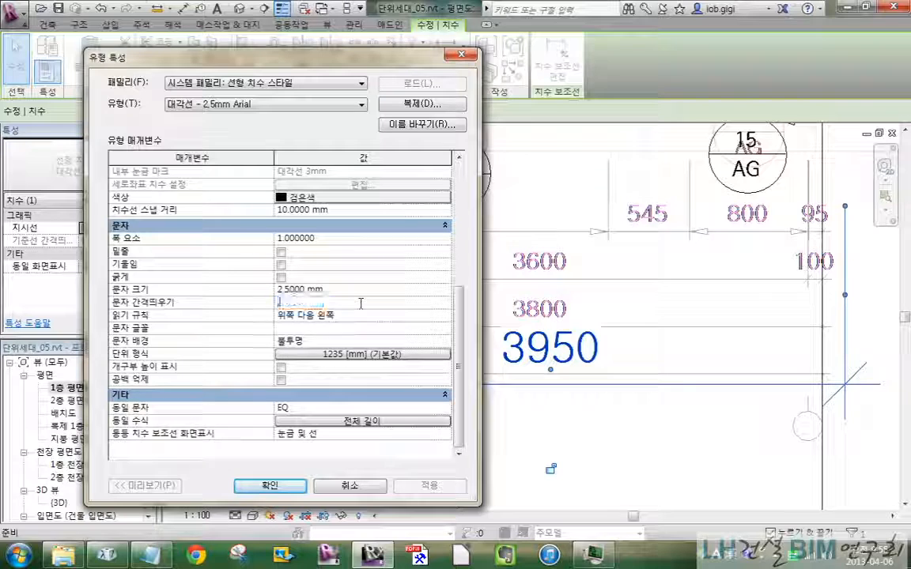
click(431, 487)
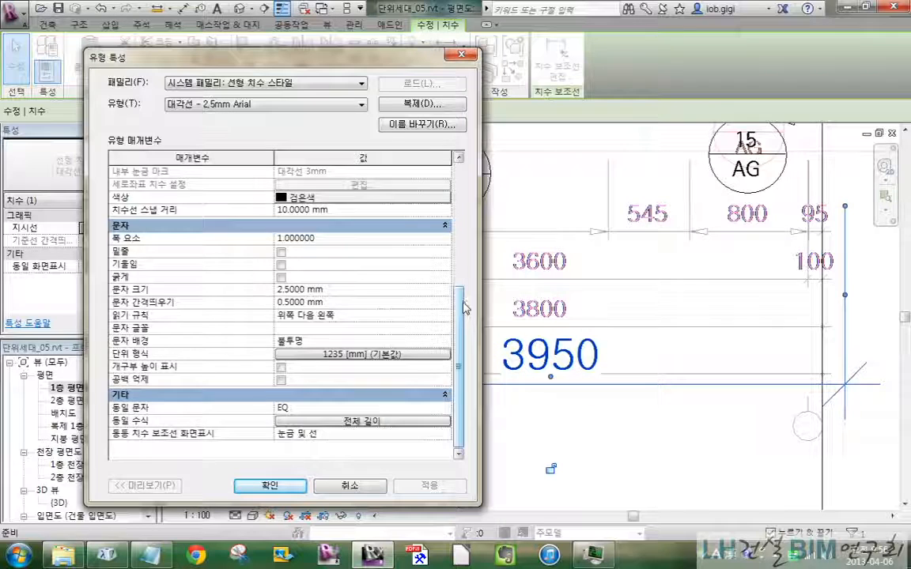
Step: Change the dimension type's 눈금 마크 to 열린 점 3mm and apply it
scroll(466, 305, up, 6)
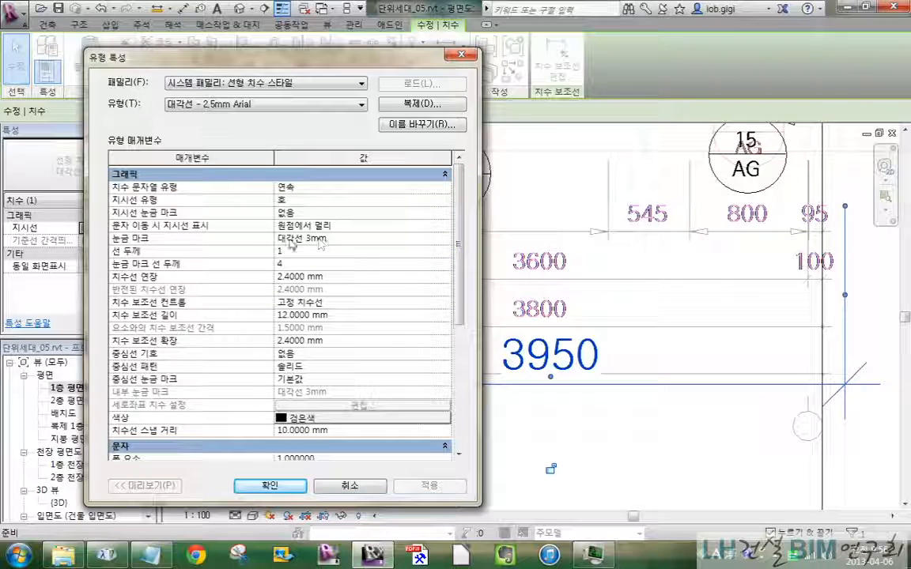
click(332, 239)
click(445, 240)
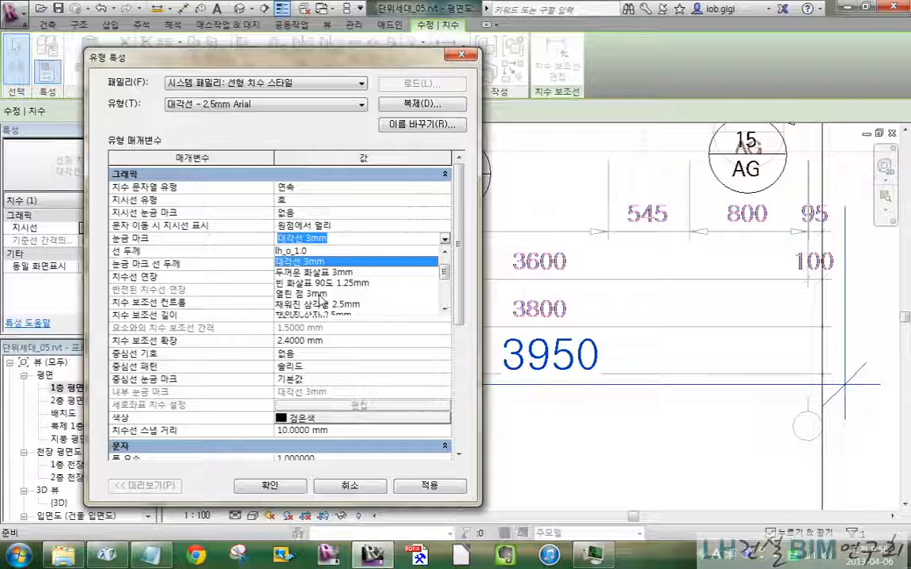
click(319, 294)
click(431, 486)
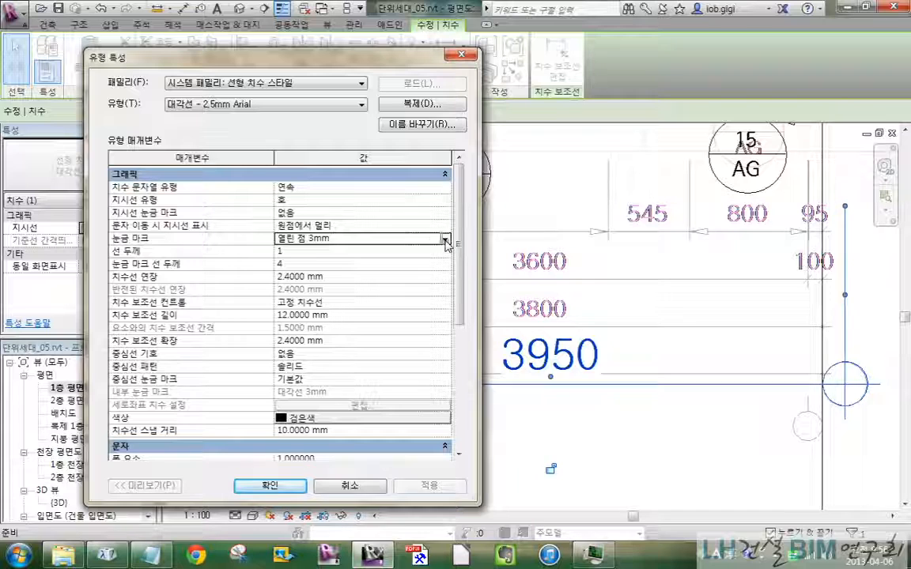
Step: Change the dimension type's 눈금 마크 to lh_o_1.0 and apply it
click(434, 239)
drag(445, 273, 446, 267)
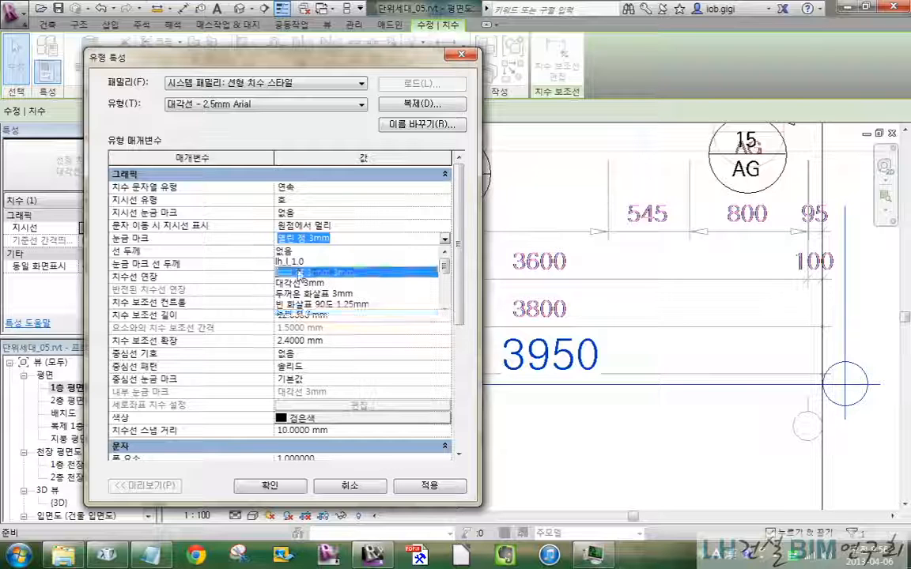
click(316, 272)
click(430, 485)
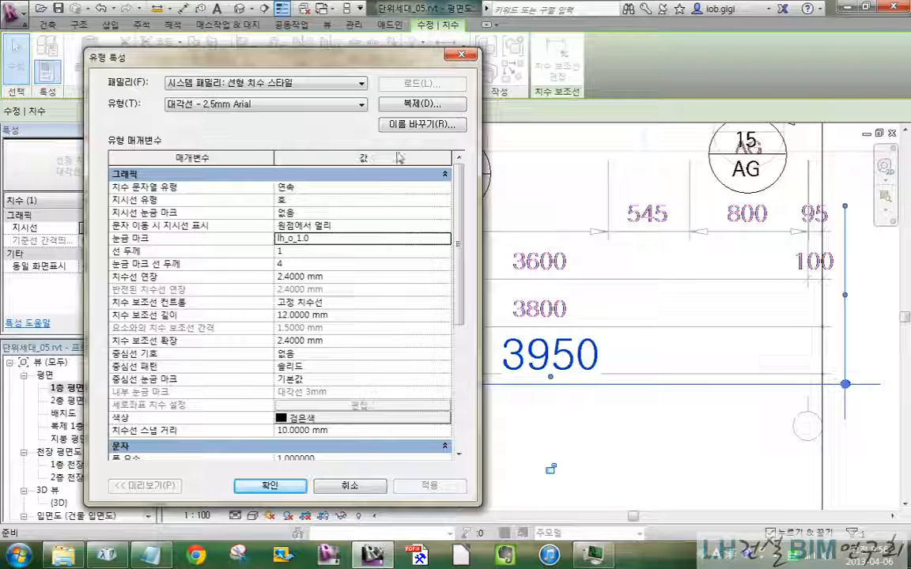
Step: Look through the other 눈금 마크 options, keep lh_o_1.0, and close the dimension type's properties
click(445, 237)
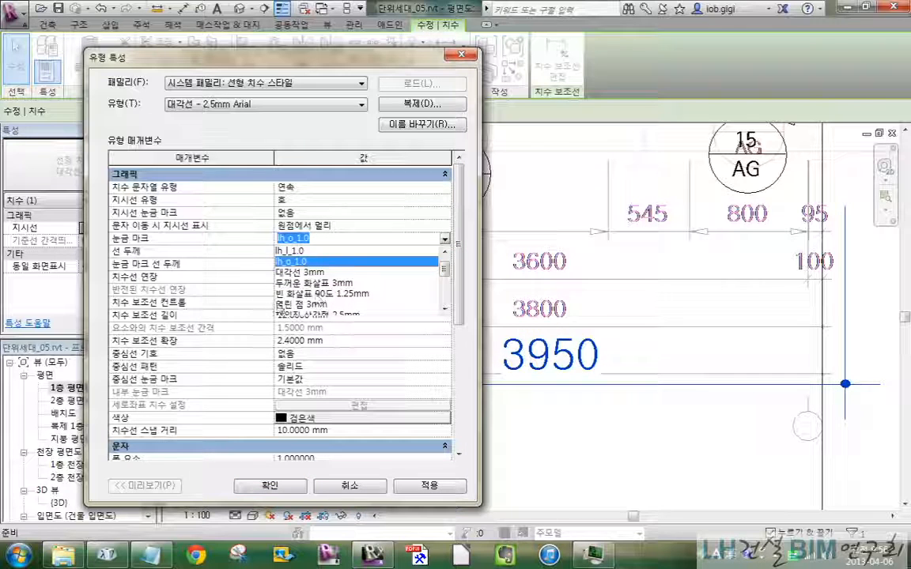
scroll(447, 282, down, 1)
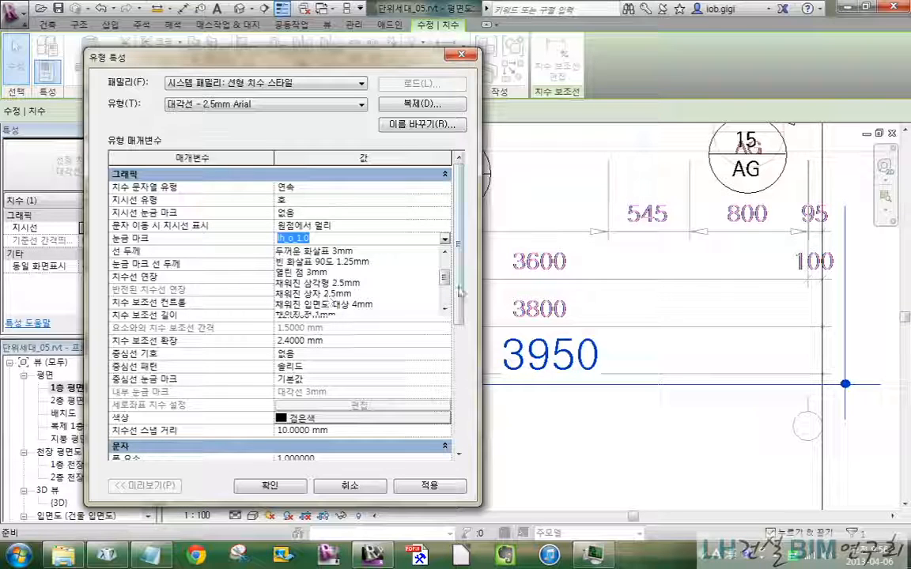
drag(445, 282, 448, 297)
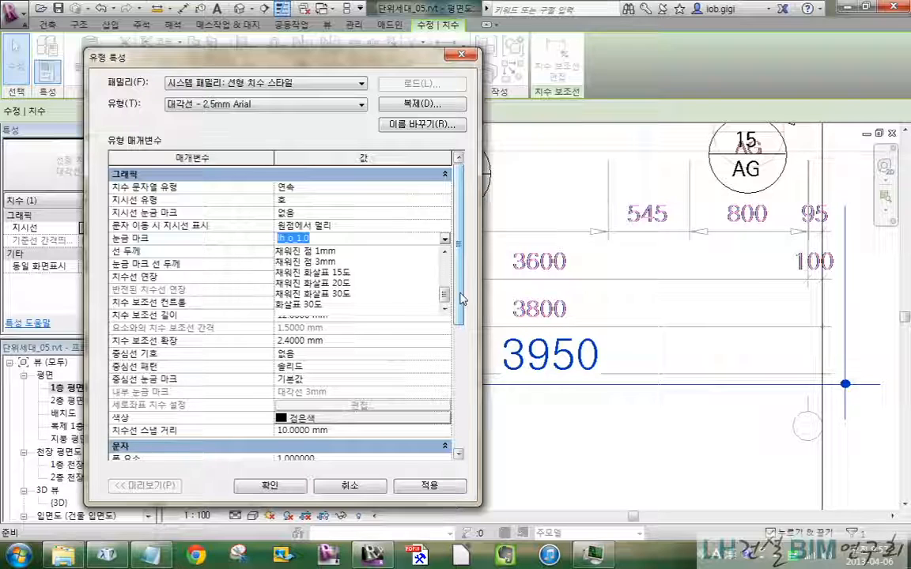
click(466, 239)
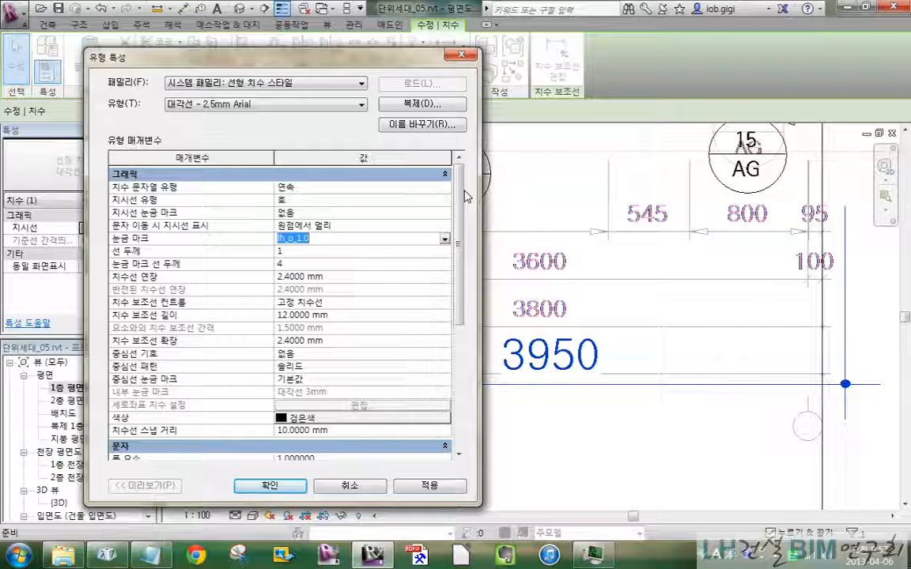
click(358, 237)
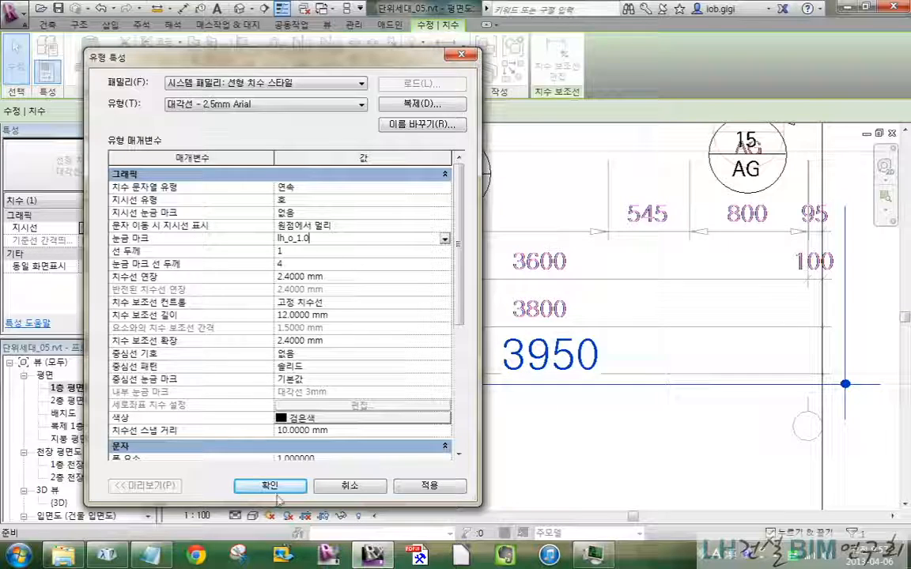
click(269, 485)
click(685, 419)
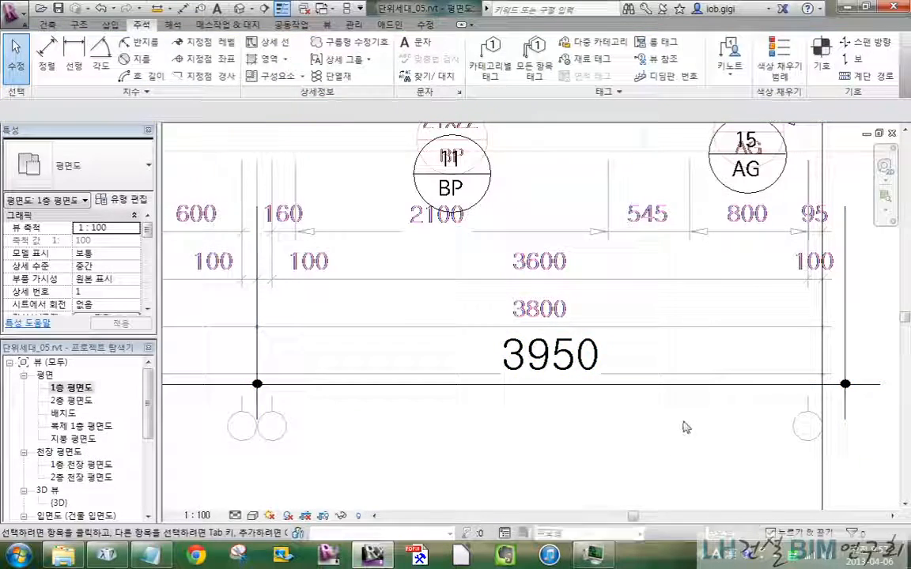
Step: Switch to Notepad to check the week 5 topics in the course outline, and return to the Revit floor plan
scroll(685, 427, down, 3)
mouse_move(821, 276)
middle_down()
mouse_move(736, 362)
mouse_move(720, 438)
mouse_move(736, 357)
mouse_move(806, 299)
middle_up()
click(152, 555)
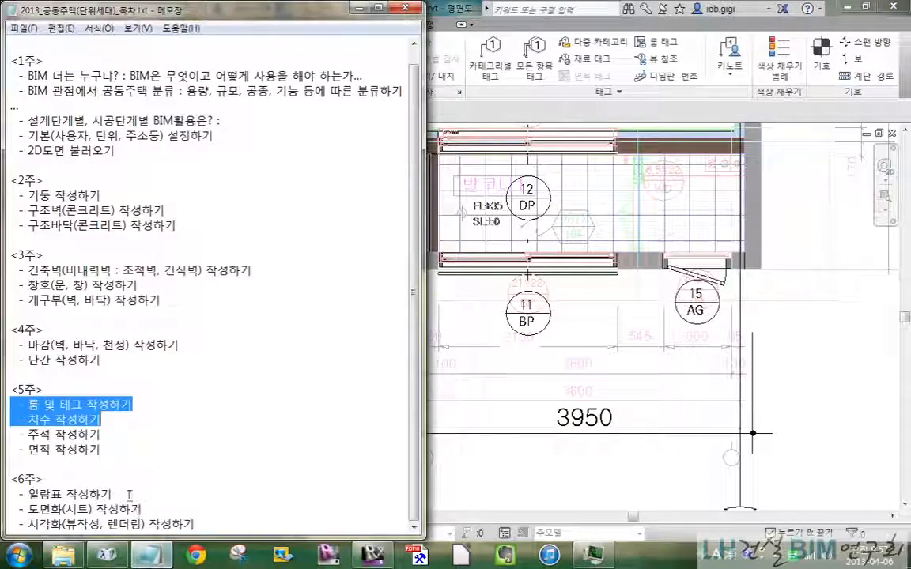
click(131, 433)
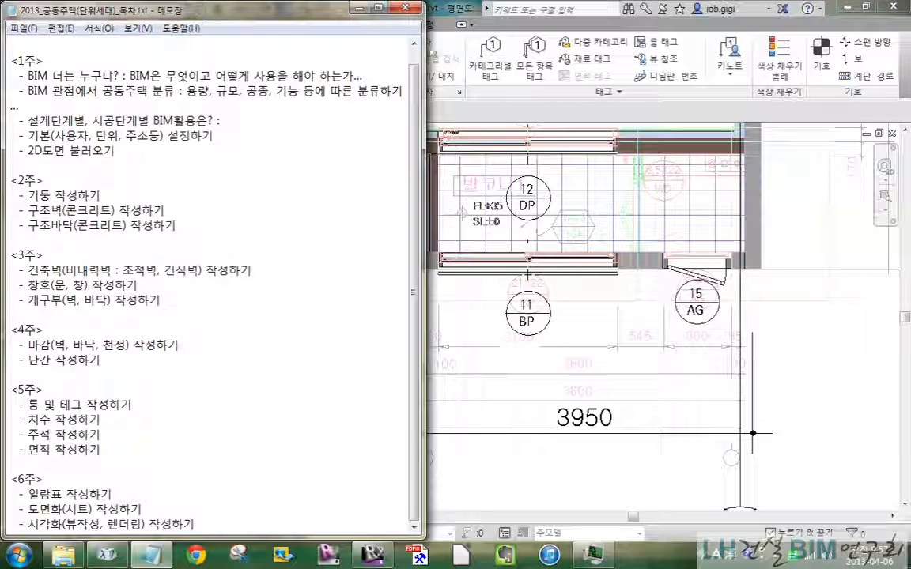
click(360, 9)
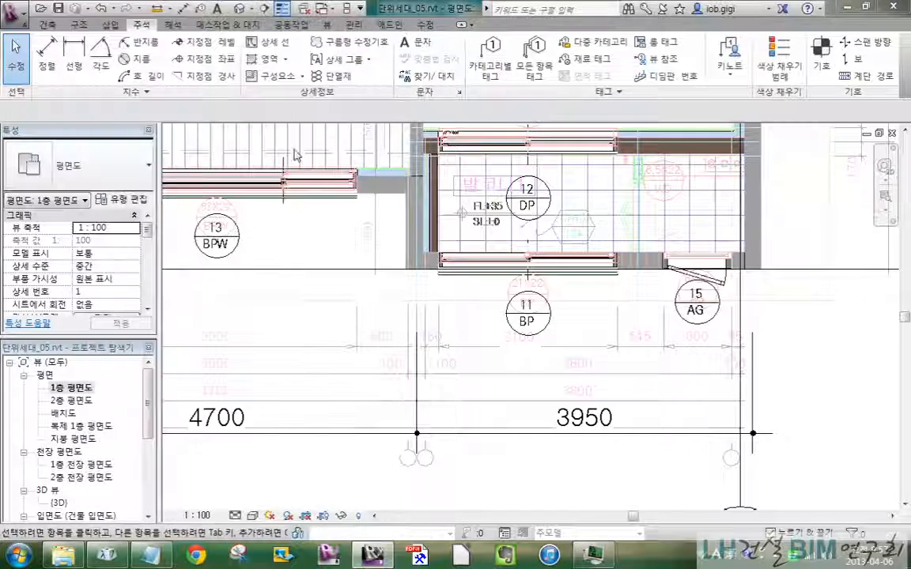
Step: Place a 지정점 레벨 of type 대상(프로젝트) with leader and shoulder on the 거실 floor, beside the CAD level note
middle_drag(817, 362, 825, 382)
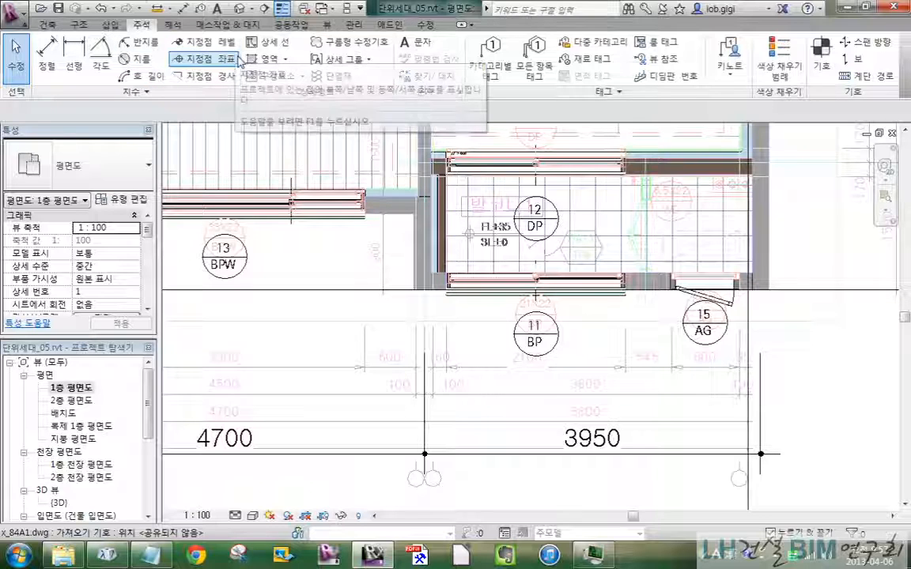
click(194, 42)
middle_drag(410, 171, 705, 549)
scroll(635, 364, up, 2)
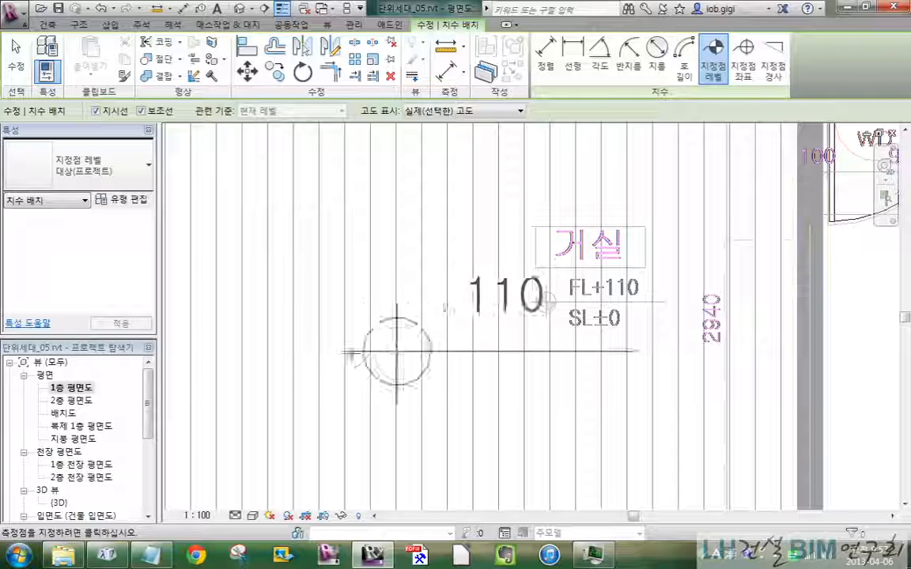
click(142, 26)
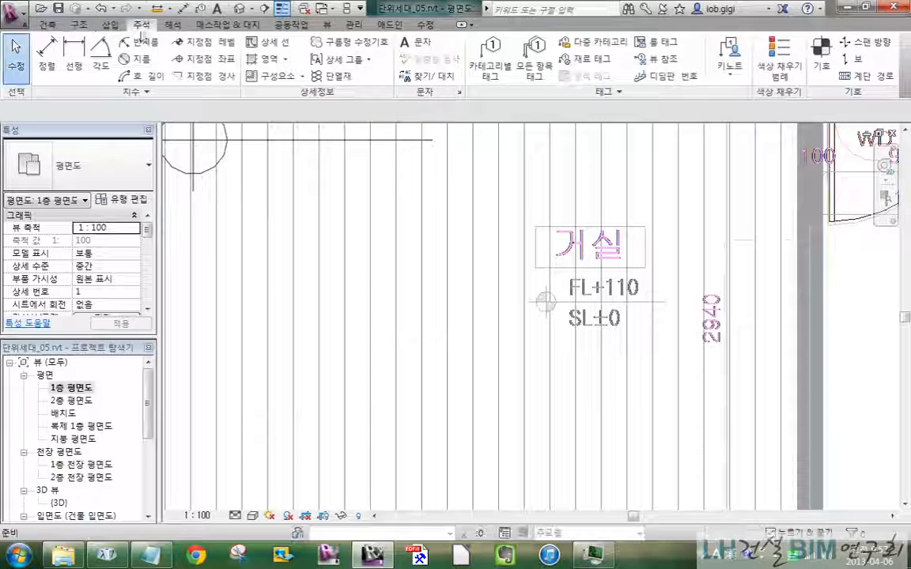
click(198, 49)
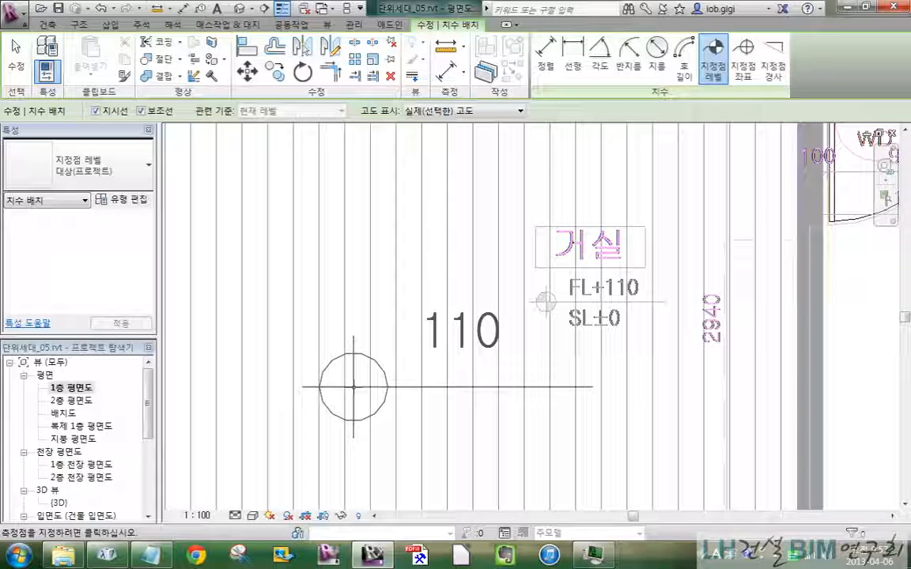
click(348, 377)
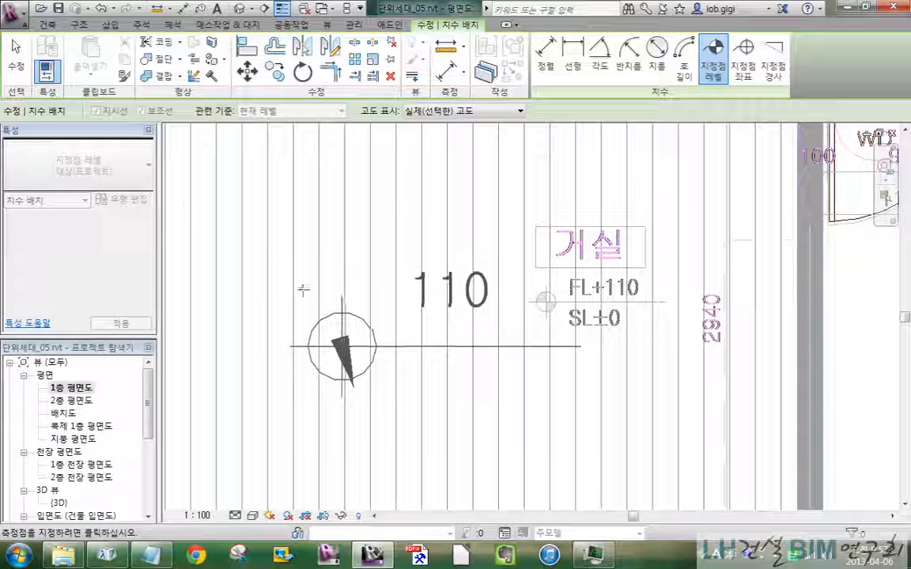
click(392, 402)
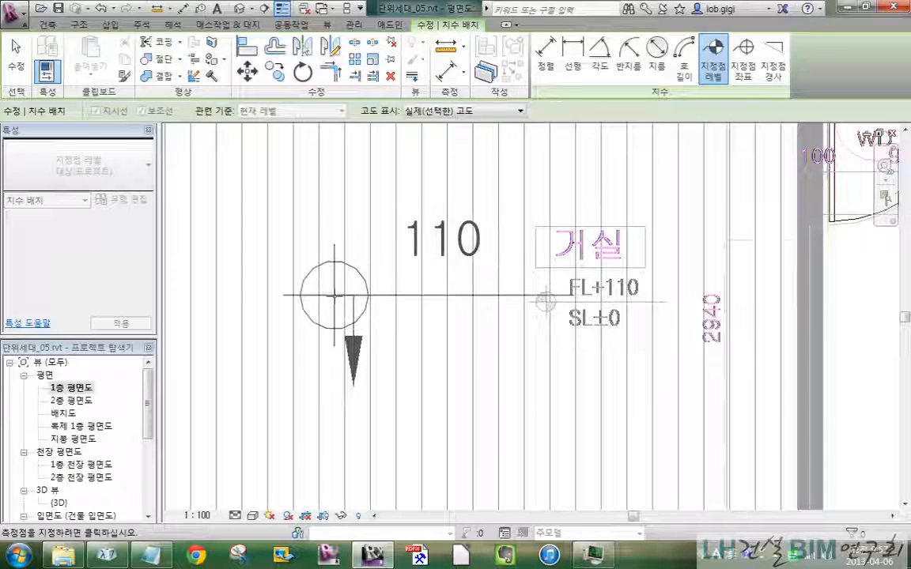
click(333, 296)
key(Escape)
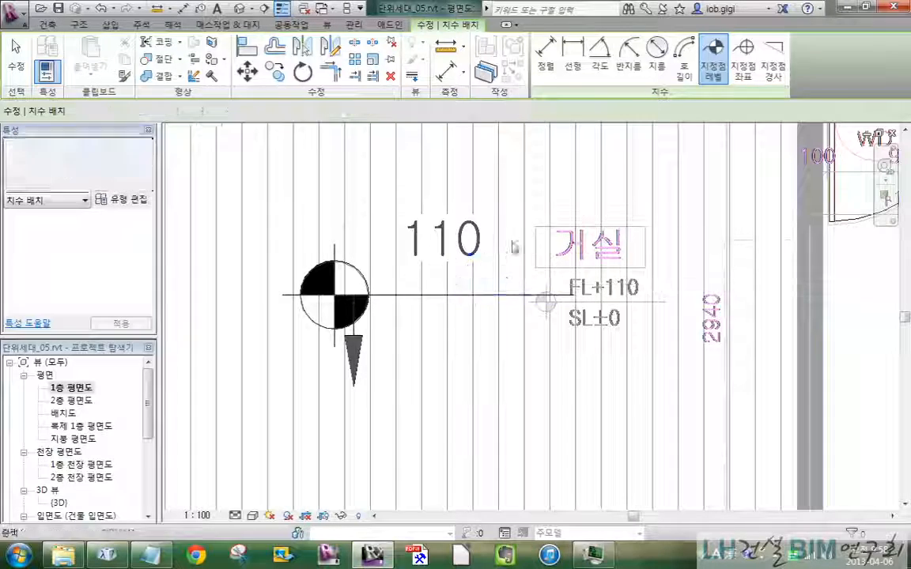
key(Escape)
Step: Select the 거실 floor to check its level offset against the placed spot elevation, and deselect it
scroll(545, 249, down, 2)
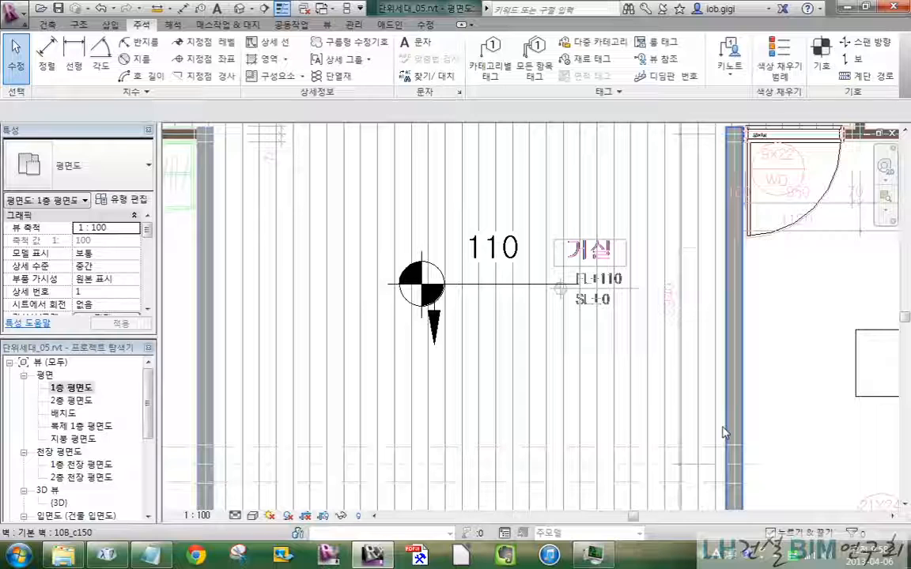
click(670, 307)
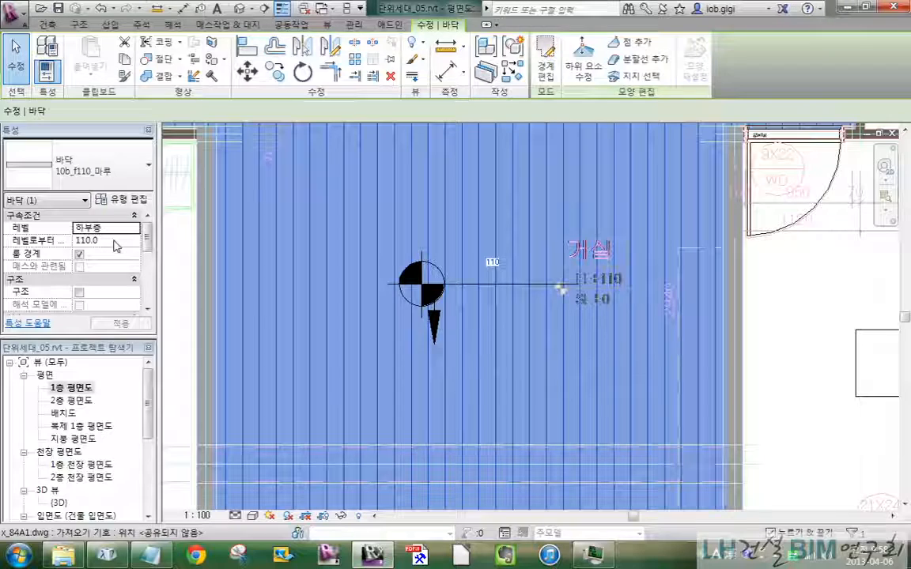
click(828, 356)
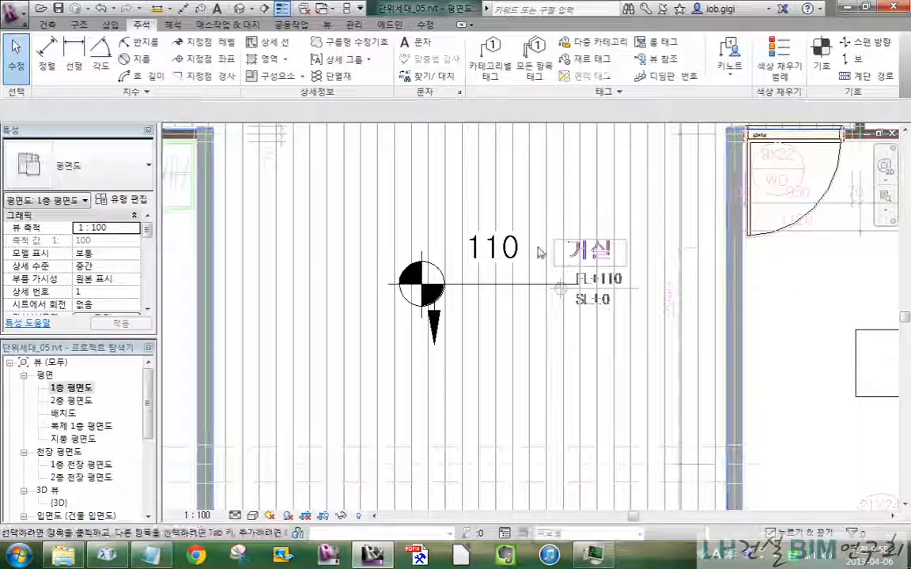
Step: Open the type properties of the placed spot elevation and review its graphics and text parameters
scroll(387, 228, up, 2)
click(581, 342)
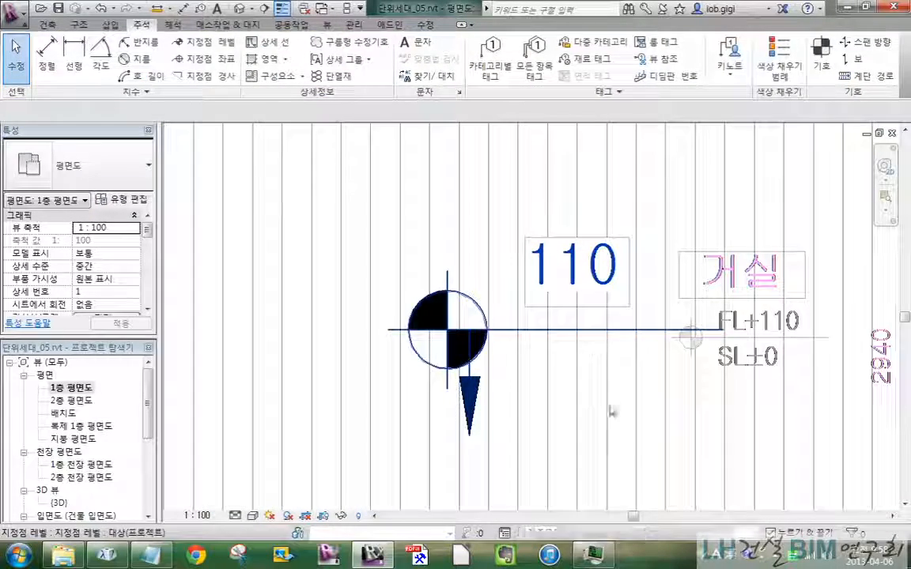
middle_drag(585, 412, 566, 411)
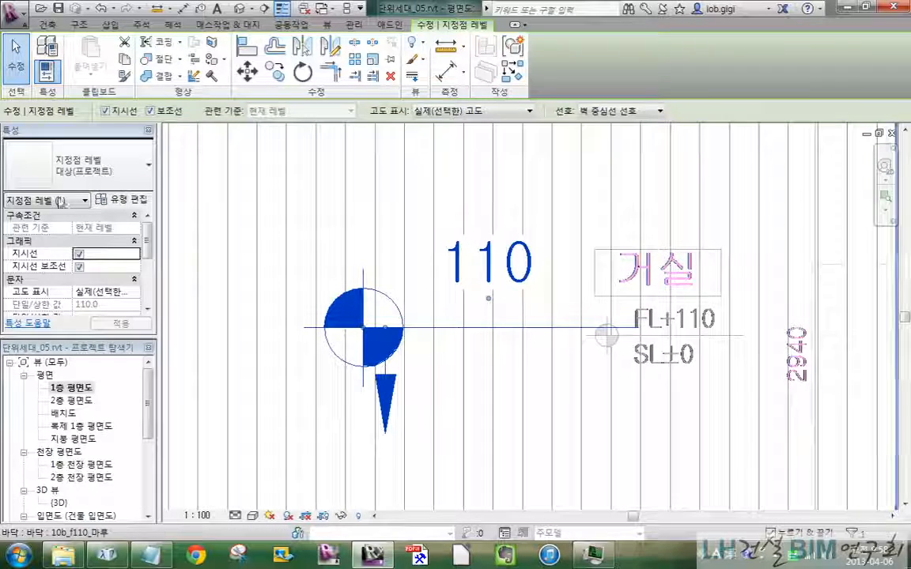
click(135, 203)
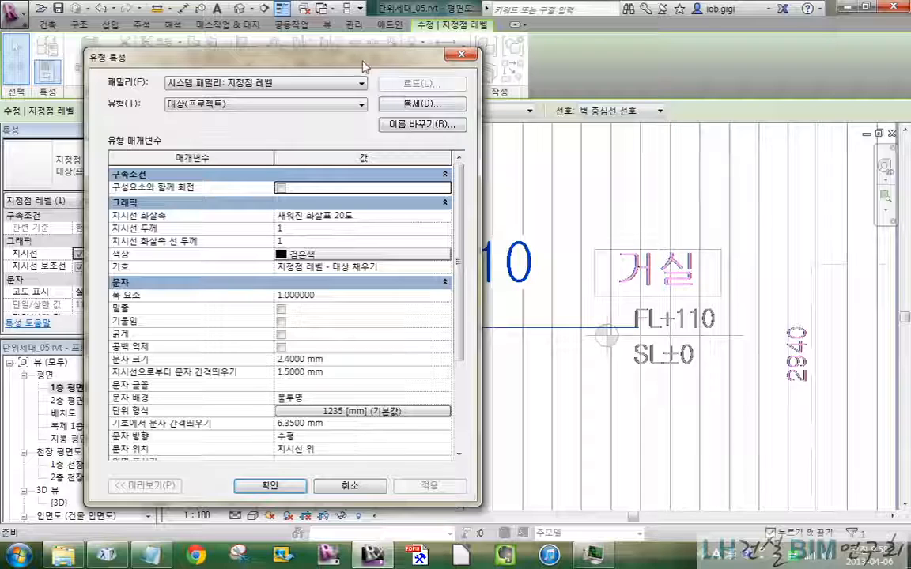
drag(361, 65, 338, 54)
scroll(480, 350, down, 3)
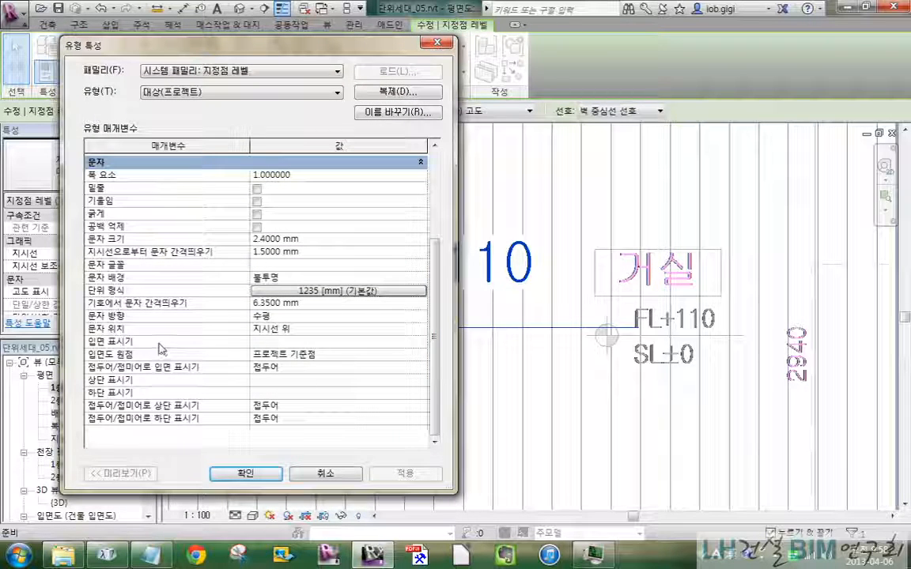
Step: Try the 기호 없음(프로젝트) type on the spot elevation, and undo the type change
click(245, 93)
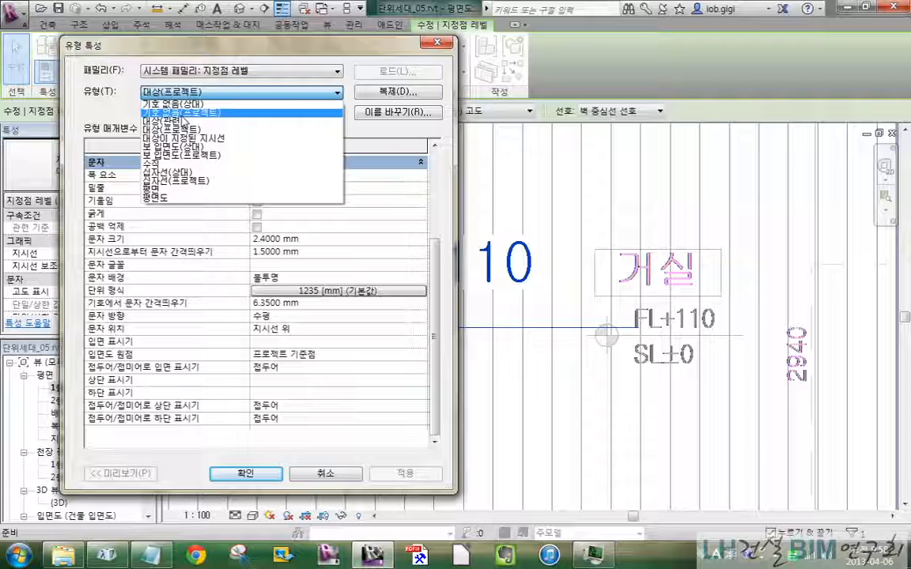
click(180, 112)
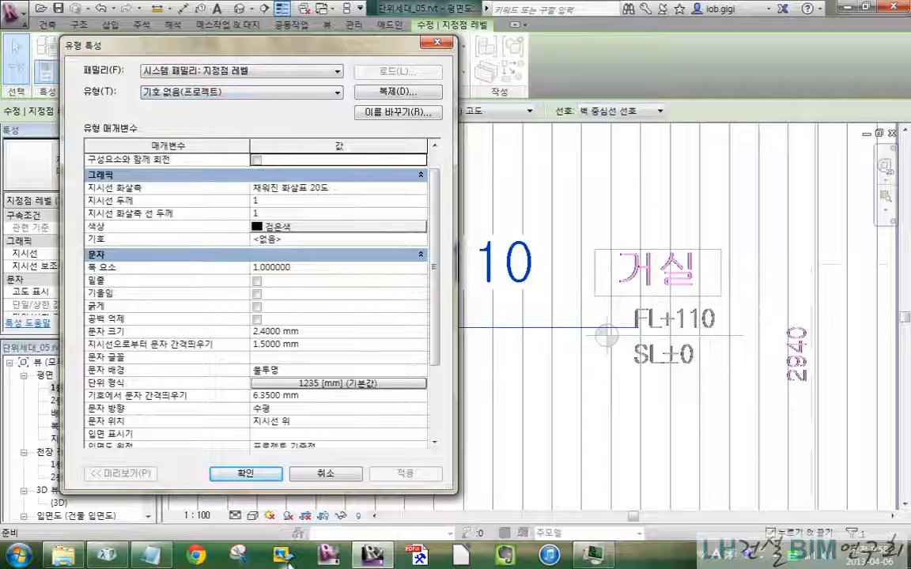
click(247, 473)
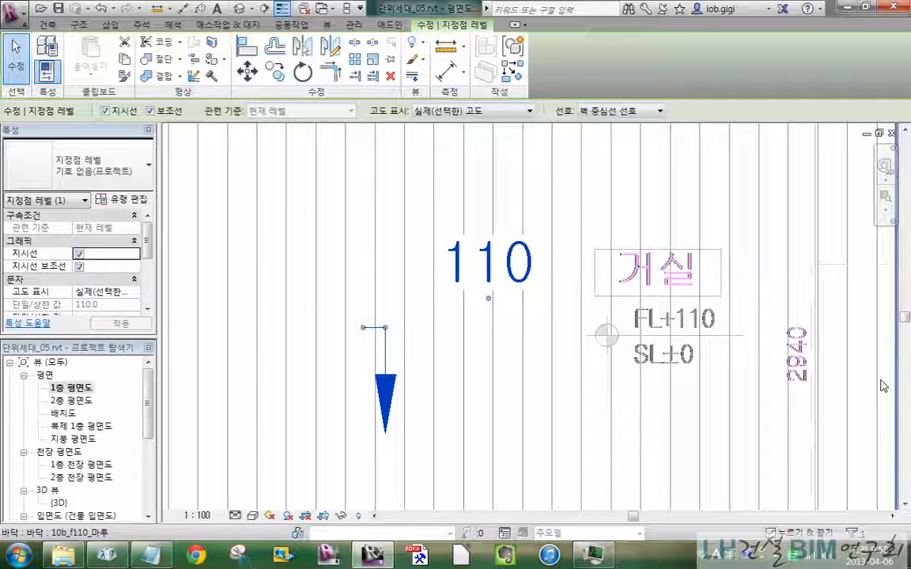
key(e)
key(l)
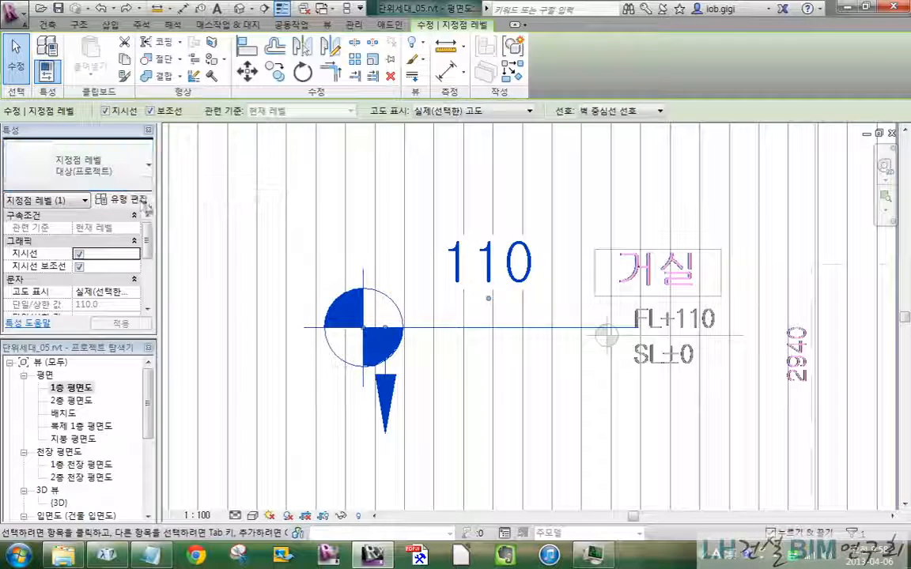
Step: Set the 지시선 화살촉 of the 대상(프로젝트) spot elevation type to 채워진 점 1mm
click(121, 200)
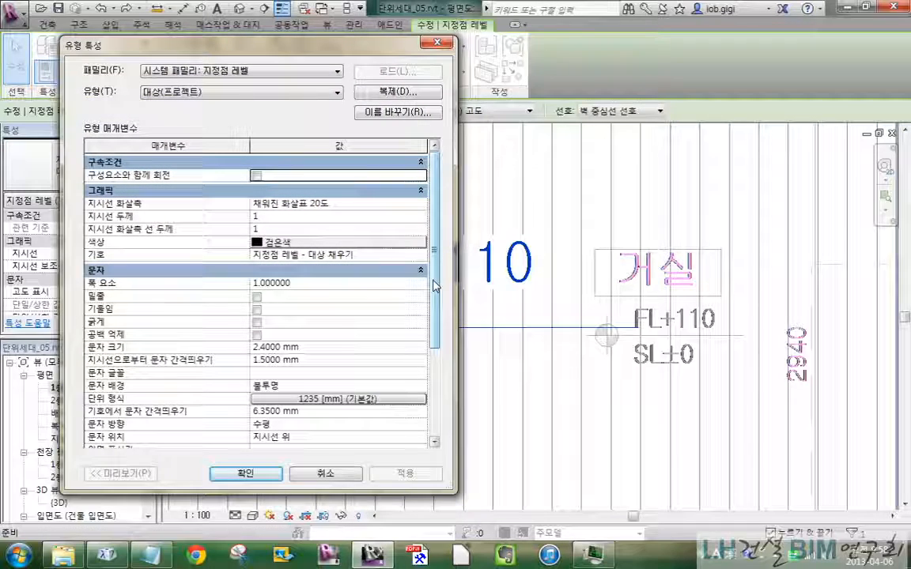
mouse_move(433, 287)
mouse_down()
mouse_move(436, 301)
mouse_move(446, 286)
mouse_up()
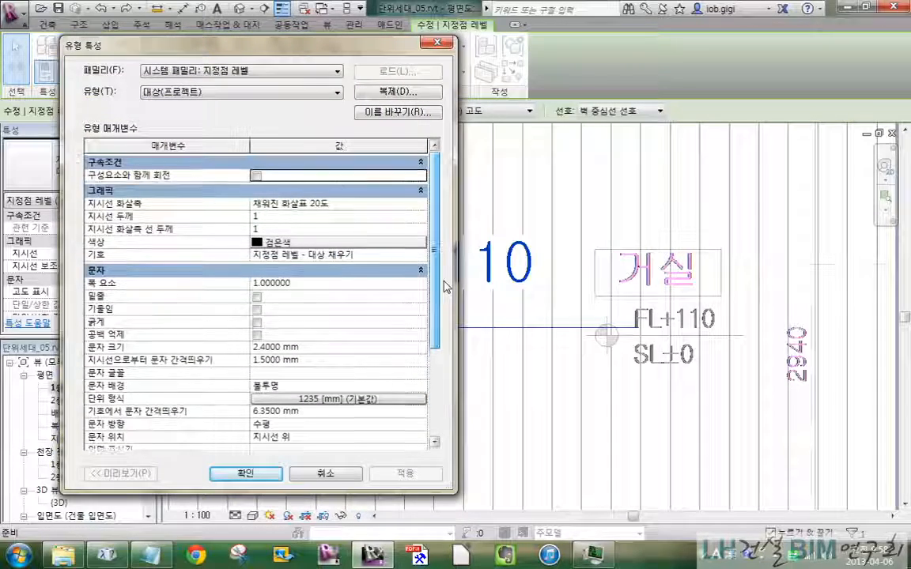
click(356, 203)
click(420, 205)
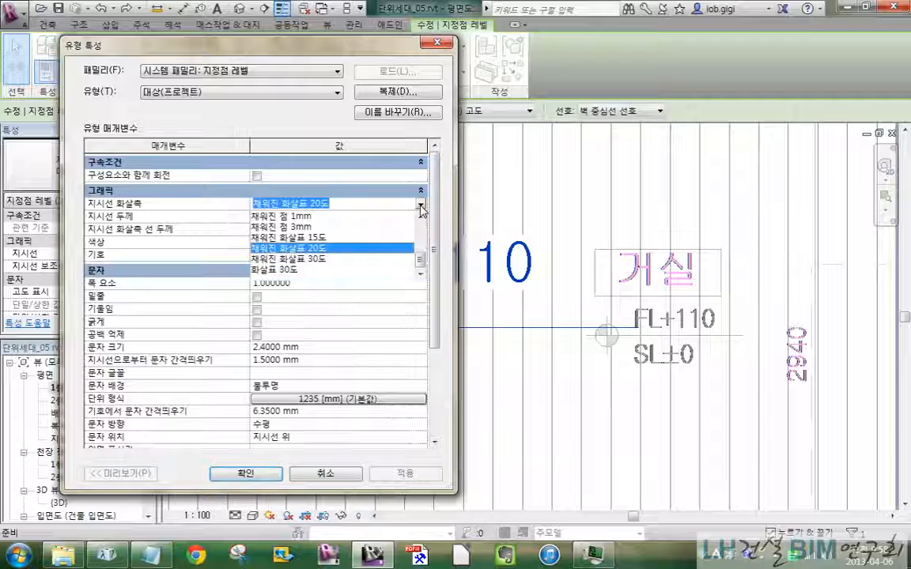
click(340, 227)
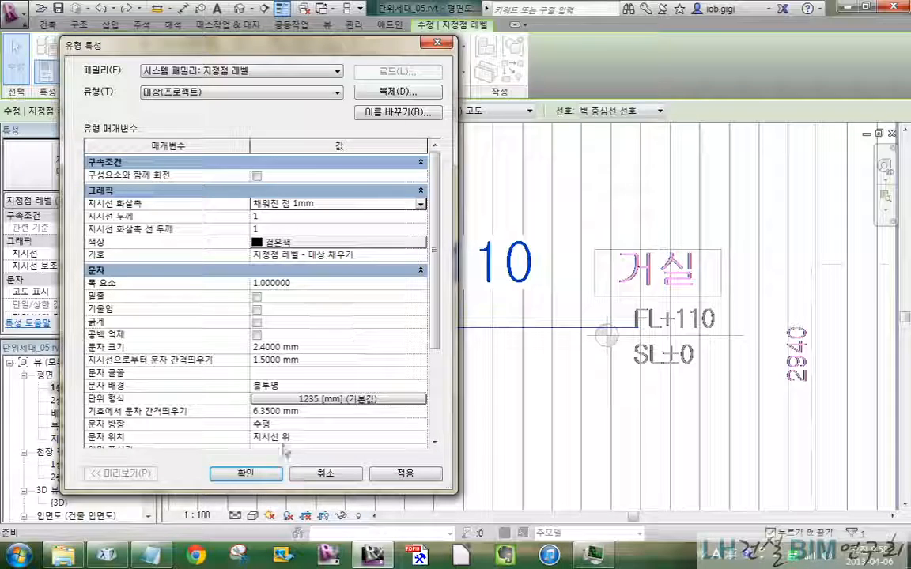
click(246, 473)
scroll(395, 434, up, 2)
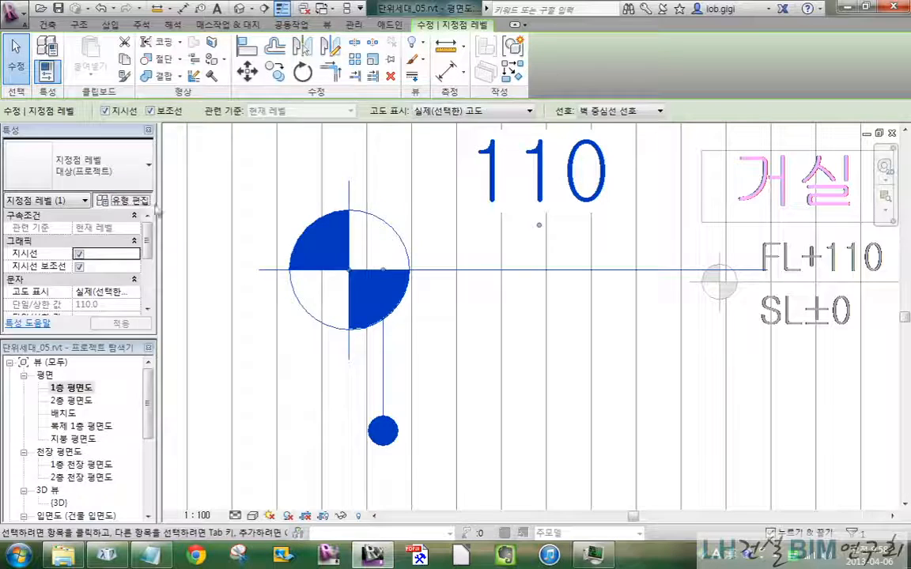
Step: Try the <없음> option for the 기호 of the 대상(프로젝트) spot elevation type, and undo the change
click(121, 200)
click(422, 255)
click(421, 255)
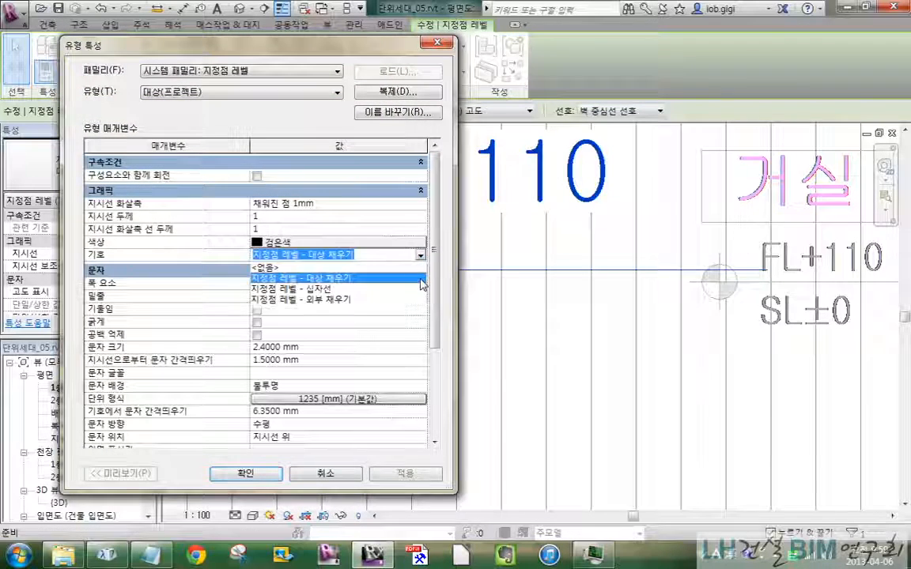
click(264, 262)
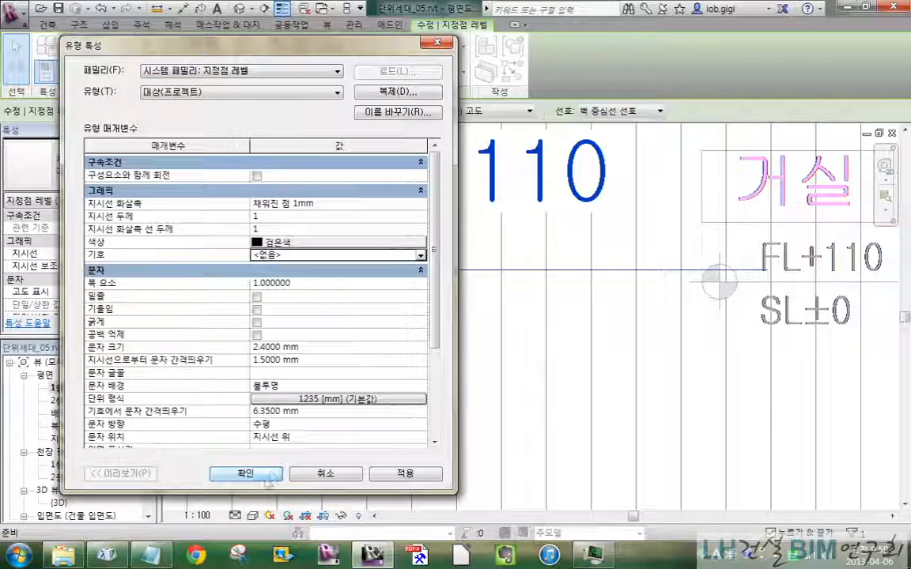
click(269, 476)
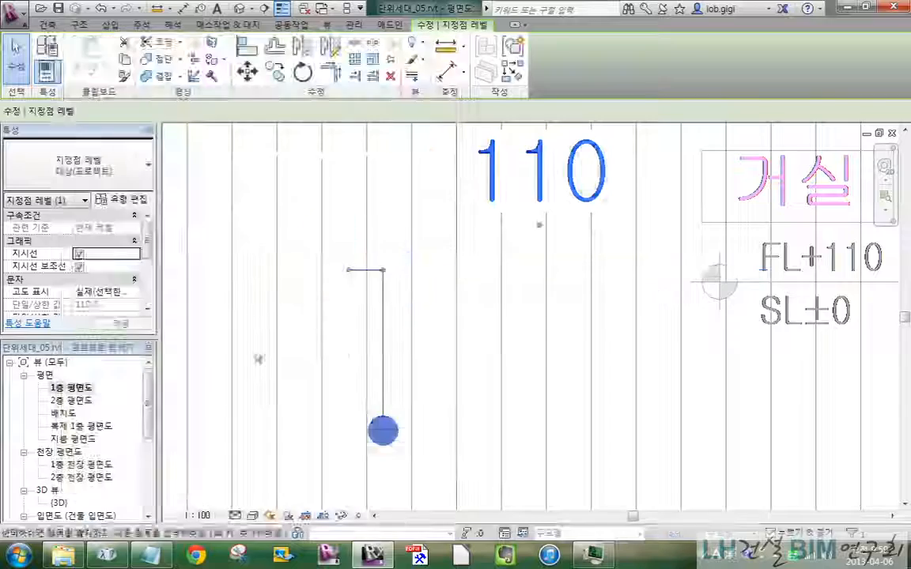
click(362, 204)
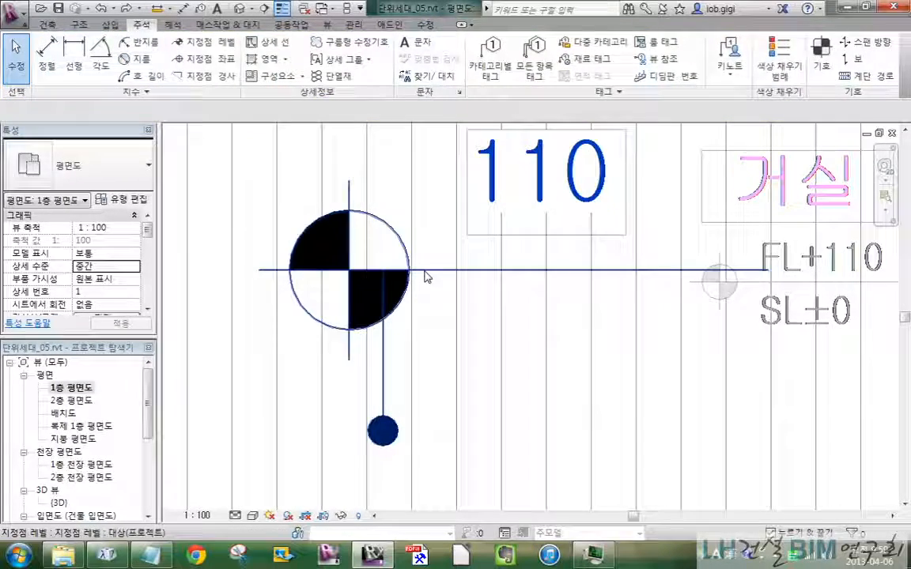
Step: Set the 지시선 화살촉 of the placed spot elevation's 대상(프로젝트) type to 없음, and deselect the spot elevation
click(424, 272)
click(136, 199)
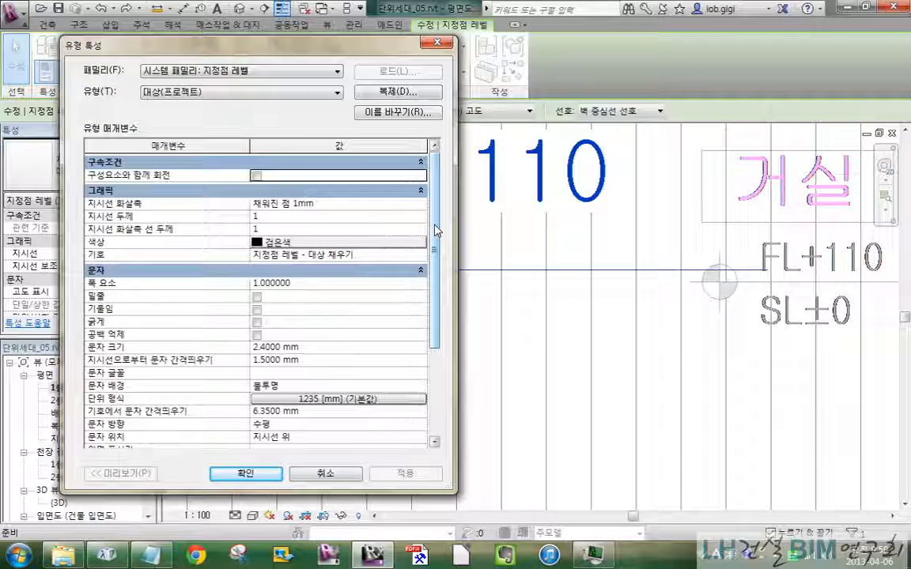
click(421, 255)
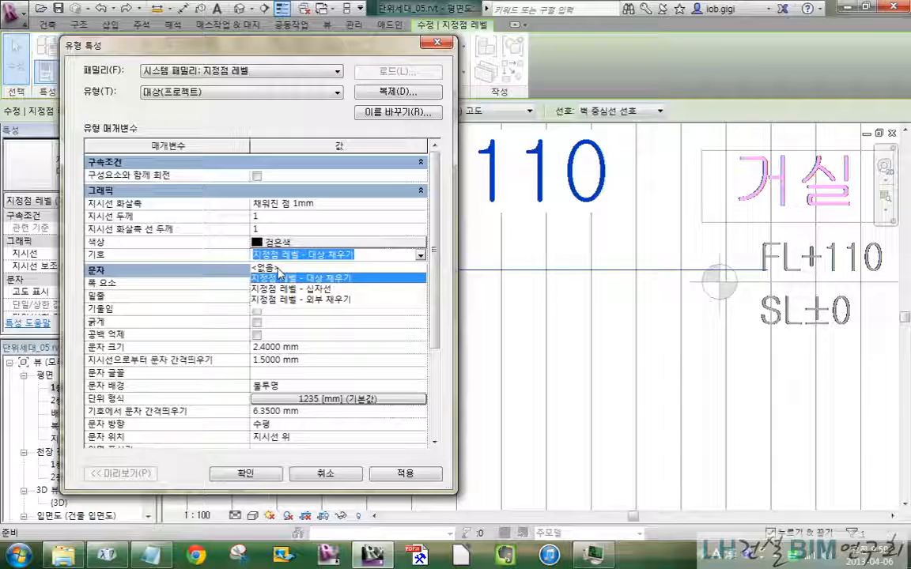
click(390, 209)
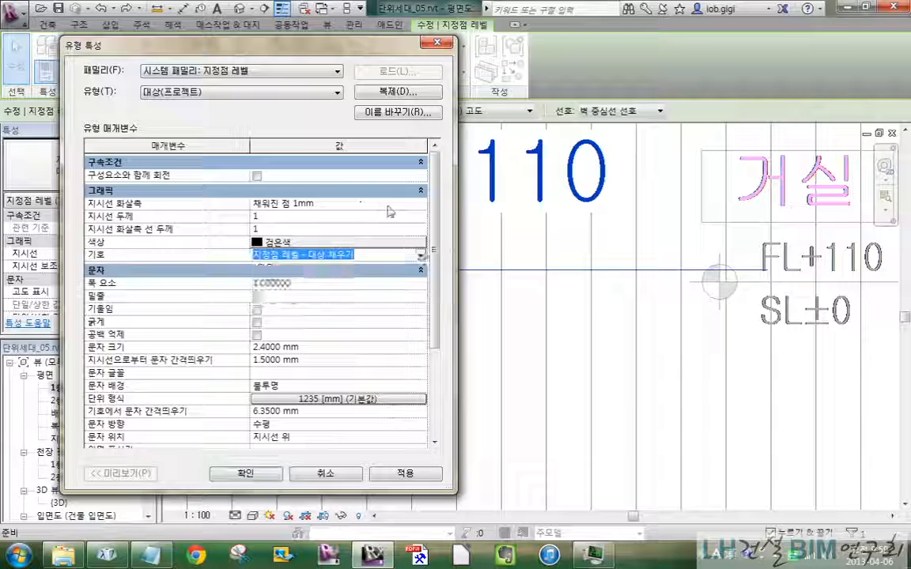
click(420, 209)
click(421, 206)
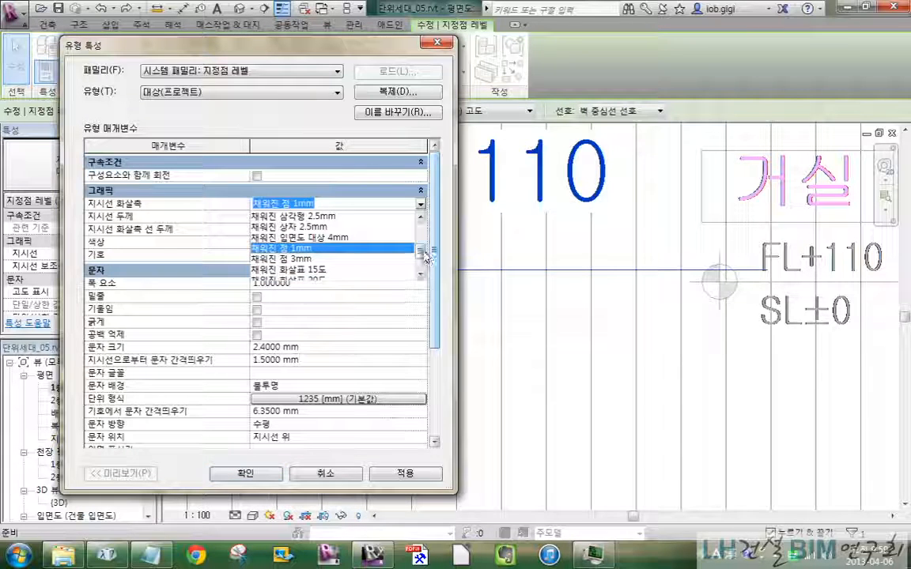
scroll(424, 229, up, 3)
click(264, 219)
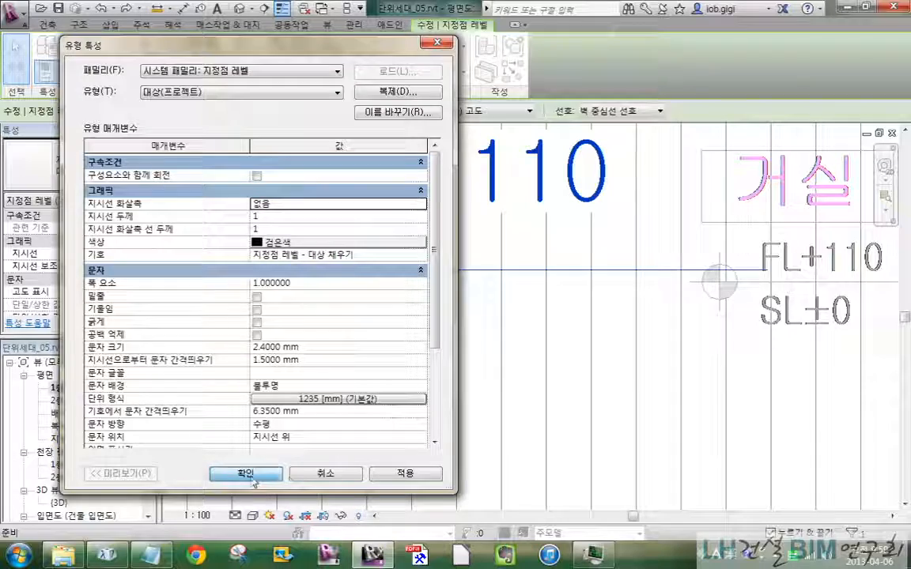
click(245, 472)
scroll(506, 324, down, 3)
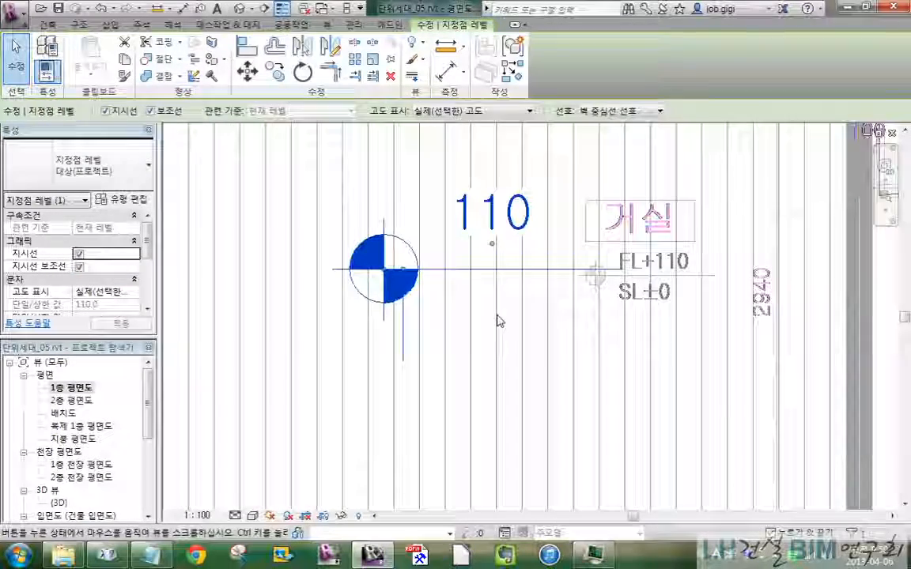
click(478, 333)
Step: Open the type properties of the 110 spot elevation and review its text parameters and 입면도 원점 options
scroll(468, 261, down, 2)
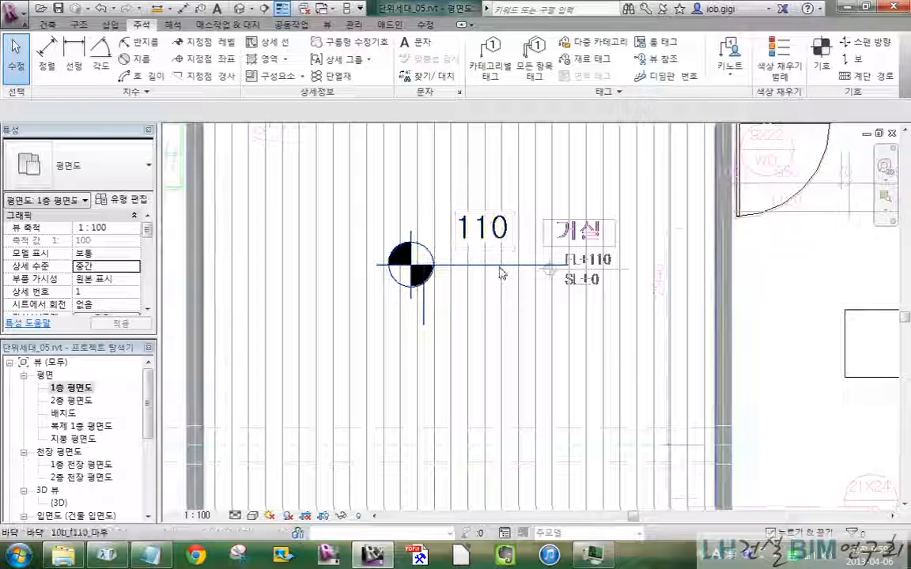
click(495, 267)
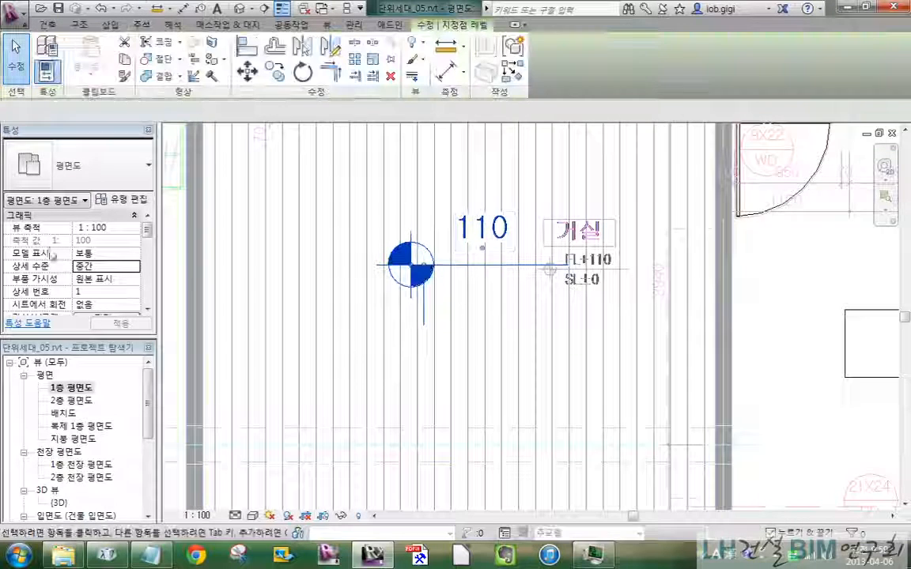
scroll(150, 250, down, 3)
scroll(142, 237, up, 3)
click(123, 201)
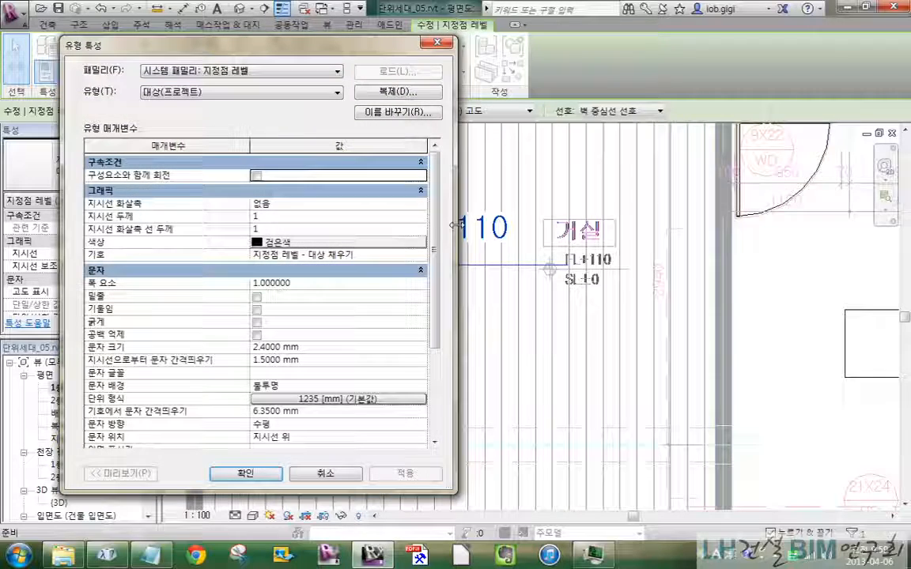
scroll(442, 348, down, 3)
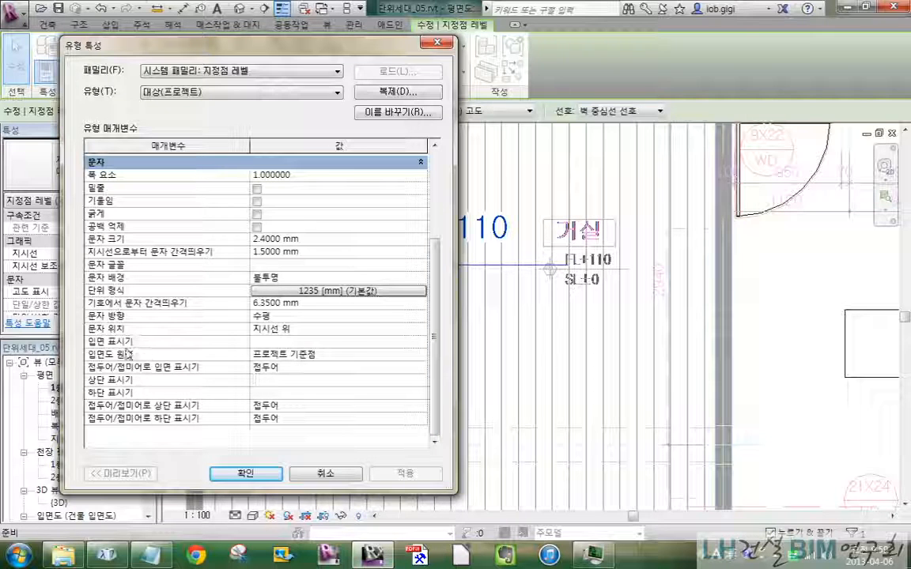
click(344, 355)
click(421, 355)
click(420, 355)
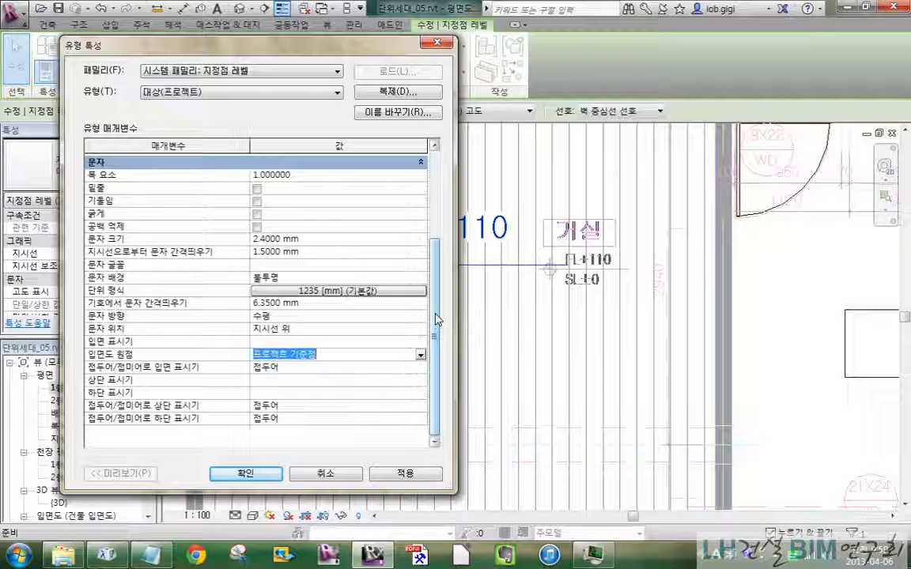
mouse_move(438, 316)
mouse_down()
mouse_move(440, 214)
mouse_move(440, 301)
mouse_up()
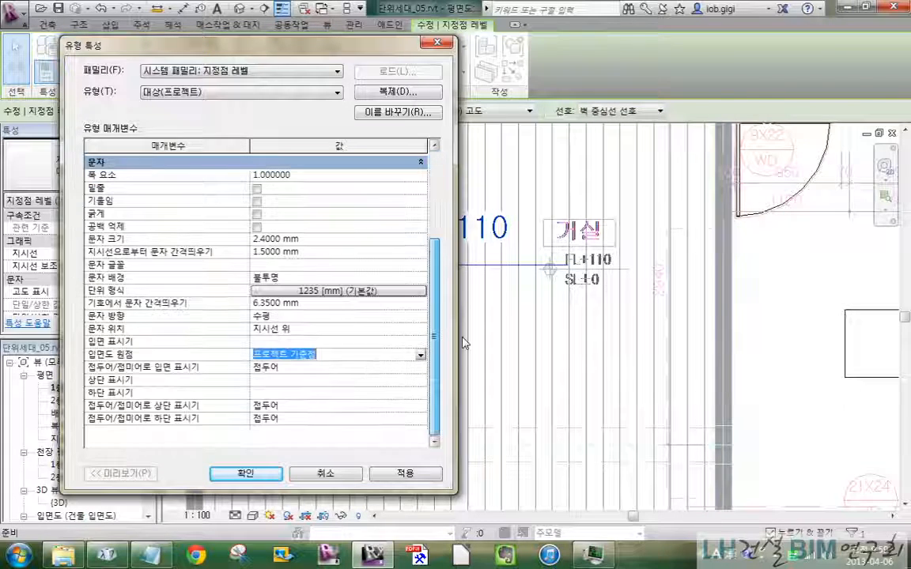
Step: Switch the spot elevation's type to 십자선(프로젝트) in its type properties
click(269, 71)
click(271, 81)
click(273, 93)
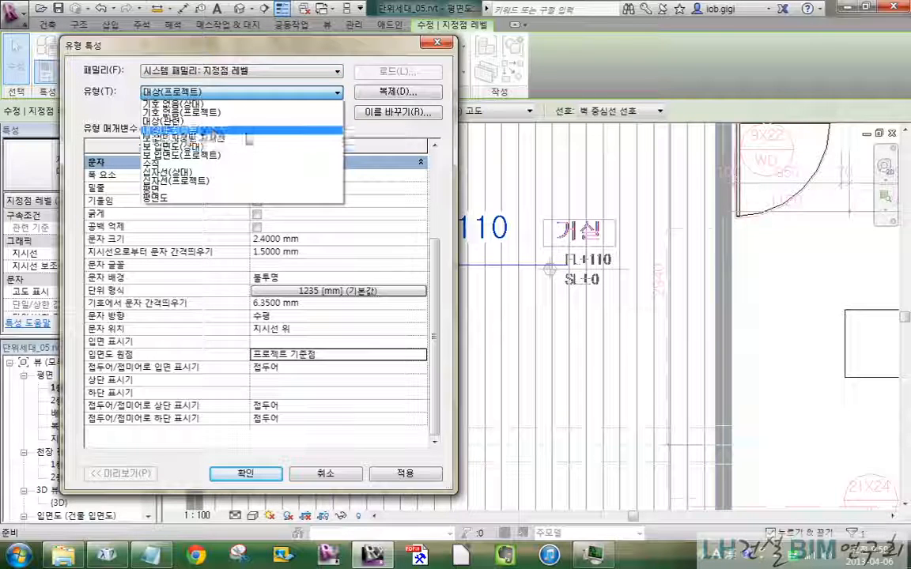
click(231, 191)
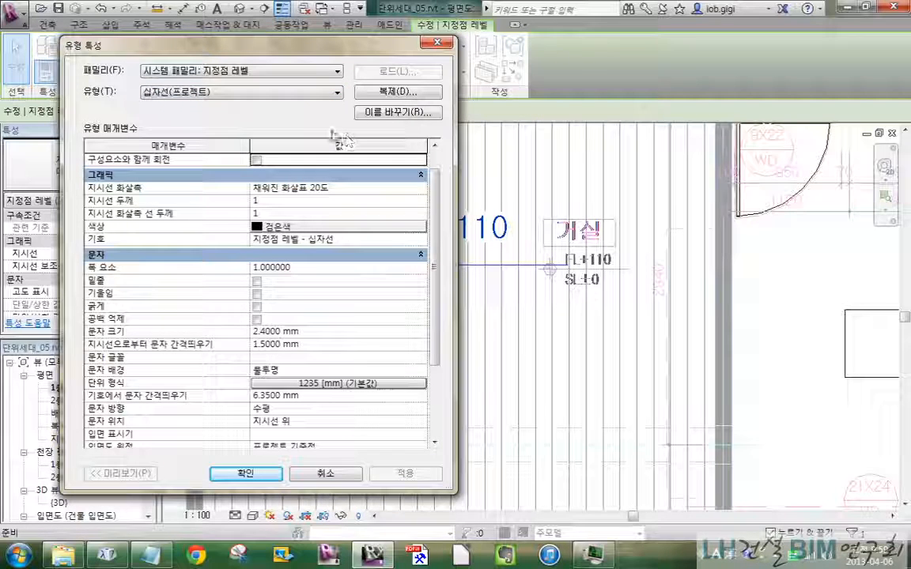
click(300, 92)
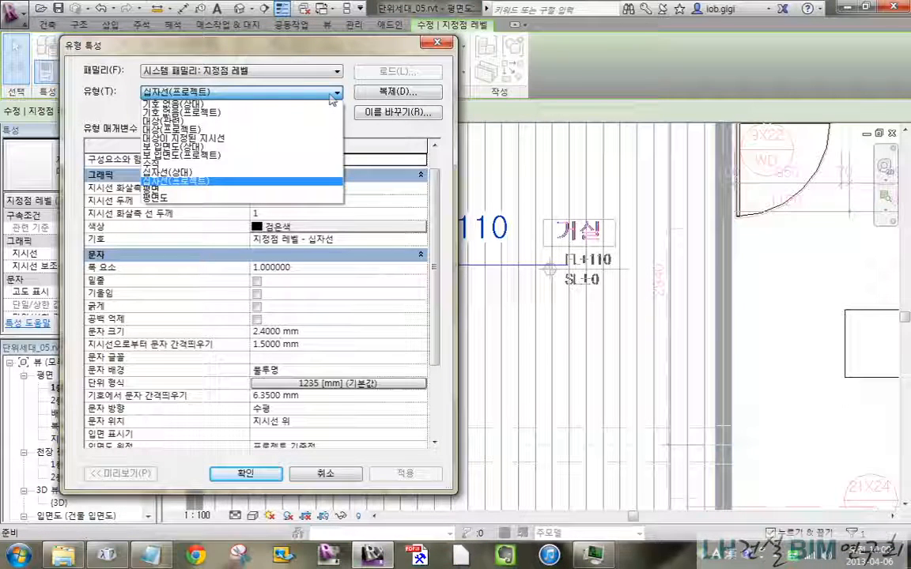
click(449, 192)
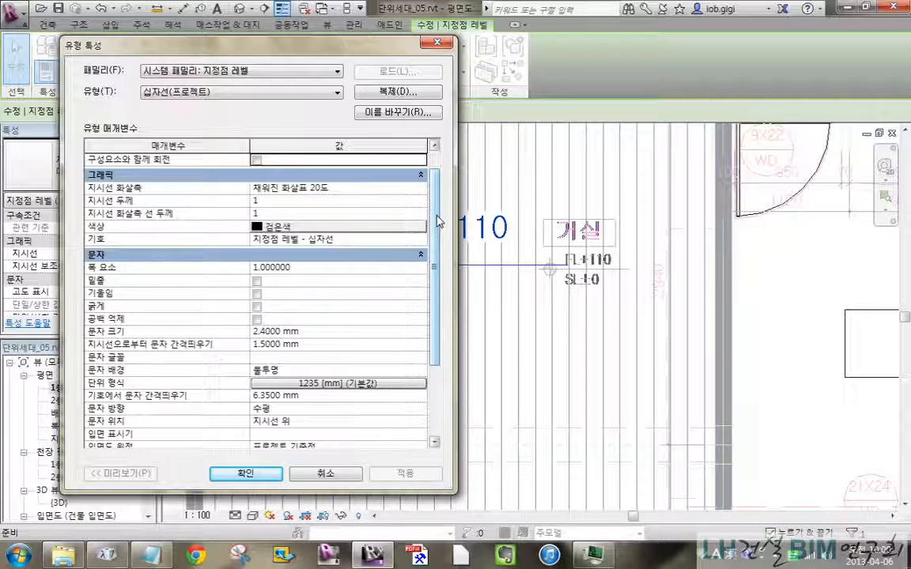
Step: Review the graphics and text parameters of the 십자선(프로젝트) type, including its 문자 글꼴 and 문자 배경 settings
scroll(439, 210, up, 1)
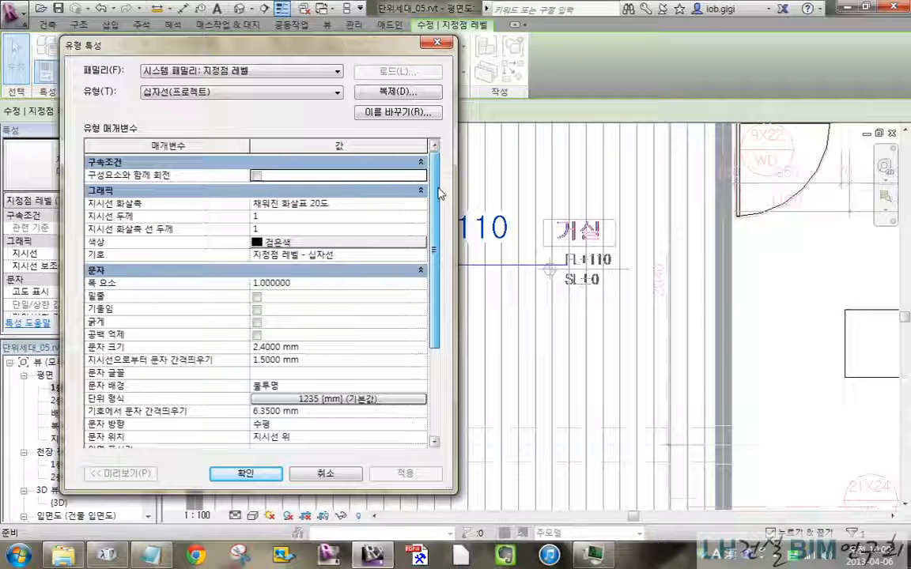
scroll(434, 237, down, 2)
scroll(431, 261, down, 2)
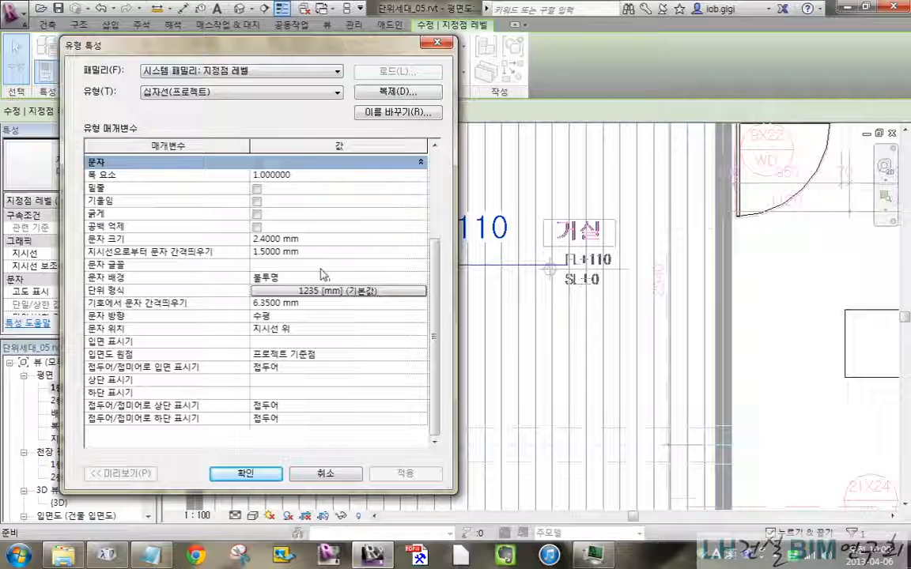
click(293, 274)
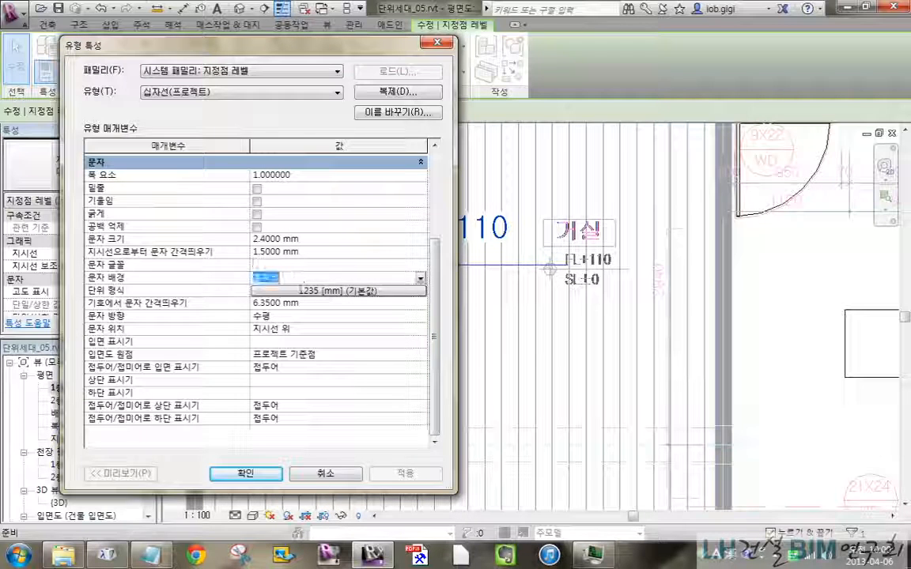
click(299, 264)
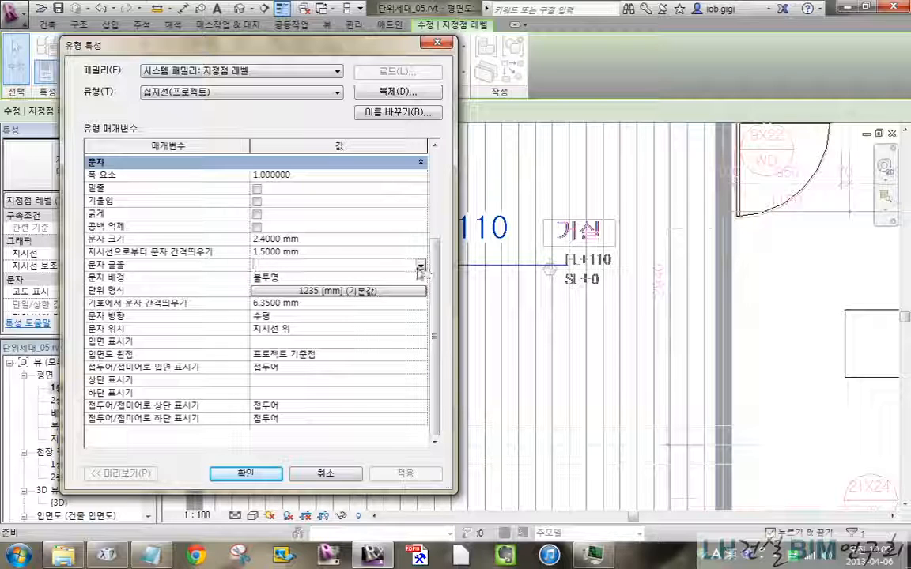
click(422, 268)
click(422, 269)
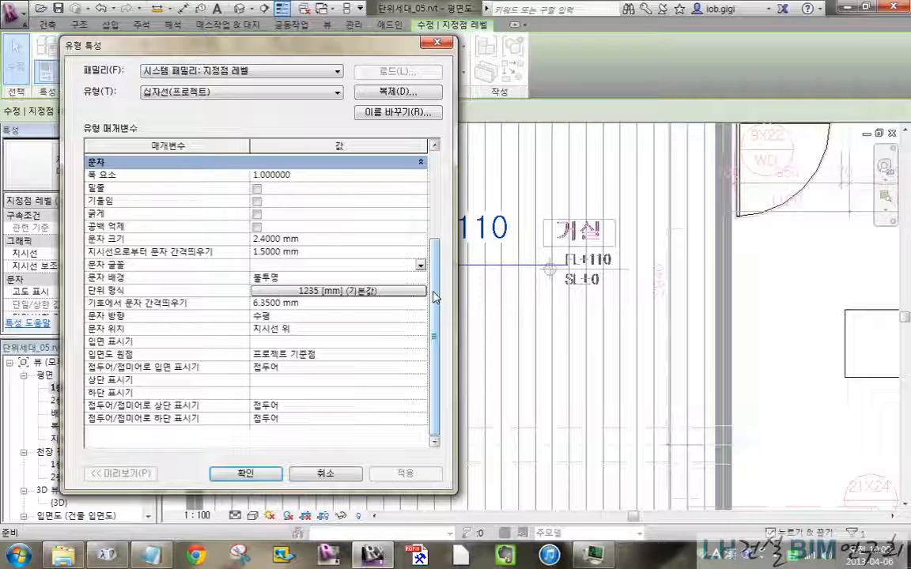
Step: Examine the 단위 형식 options available without 프로젝트 설정 사용, and cancel the format settings
click(345, 292)
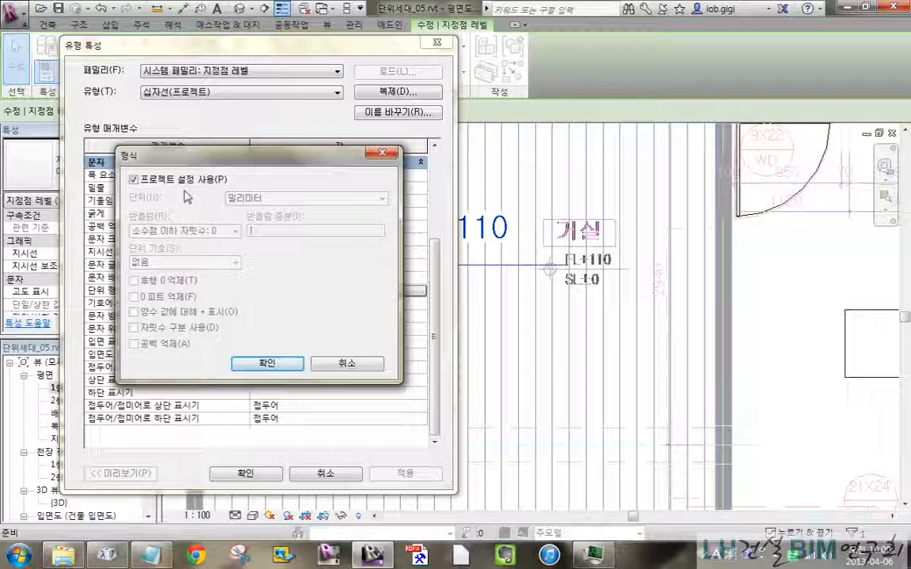
click(170, 179)
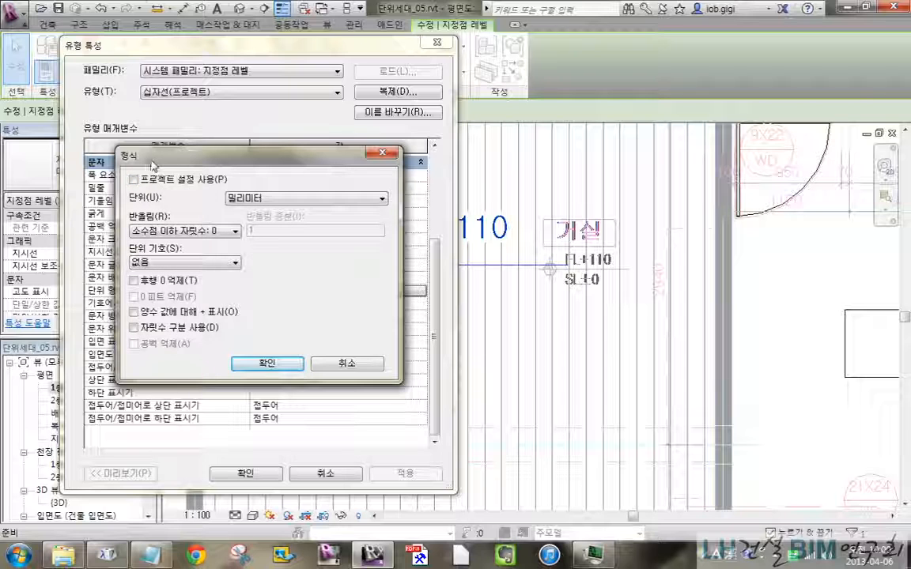
click(134, 179)
click(346, 363)
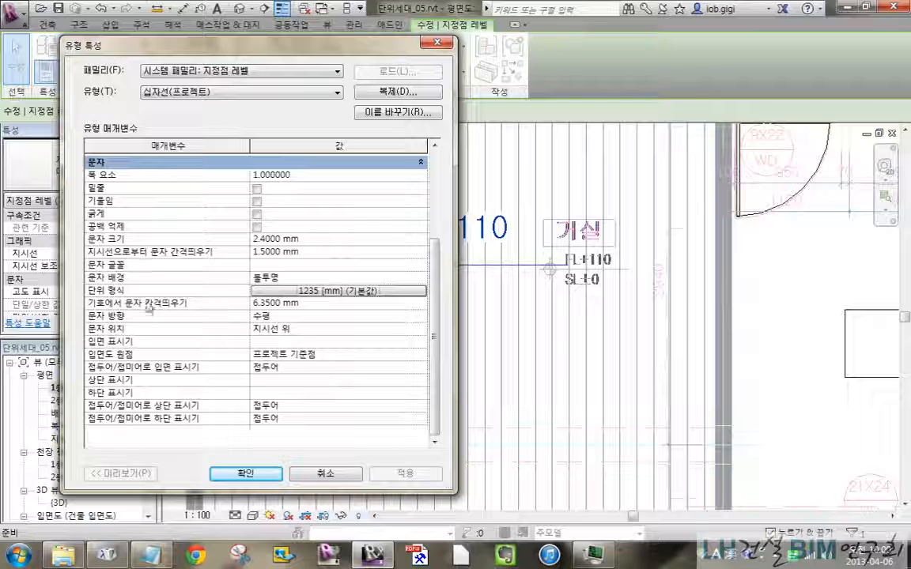
Step: Set the 문자 위치 of the 십자선(프로젝트) spot elevation type to 지시선 아래 and apply it to the placed annotation
click(313, 304)
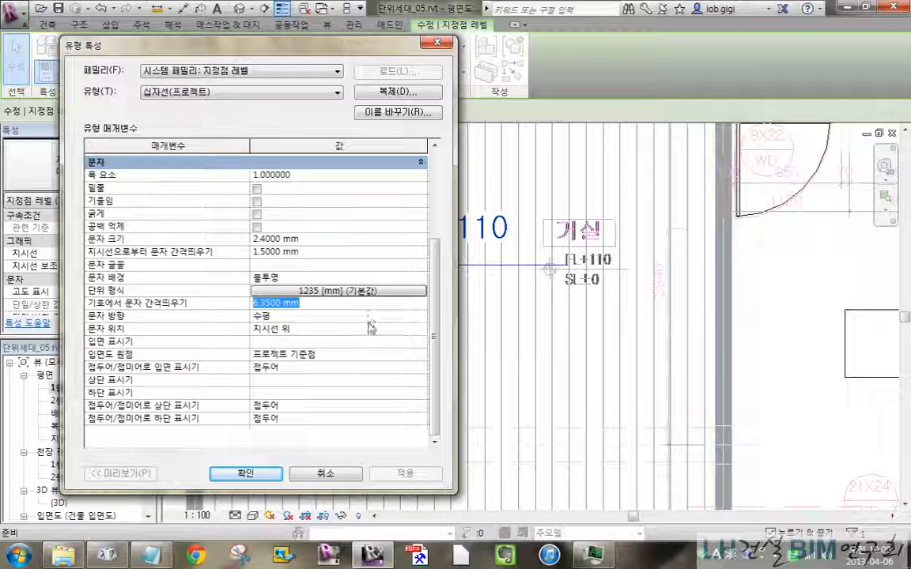
click(410, 331)
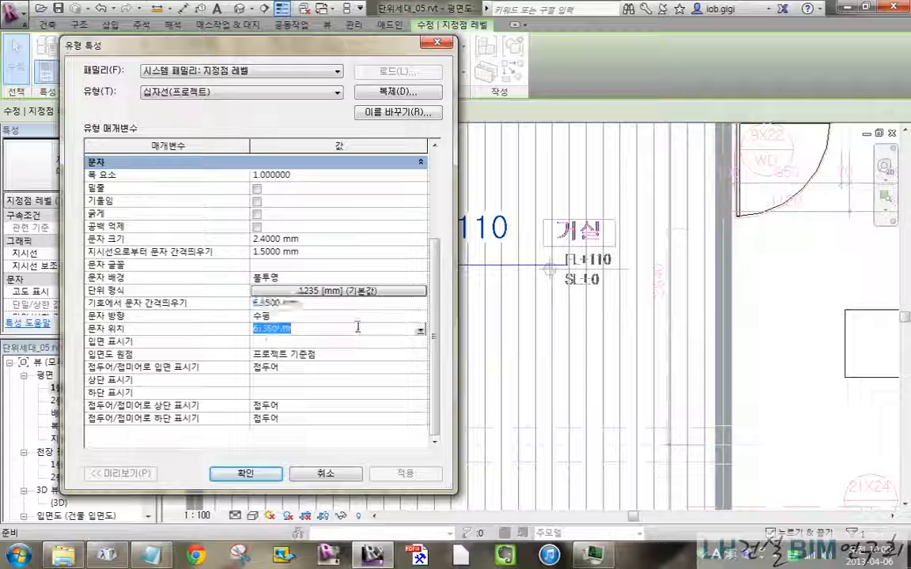
click(421, 330)
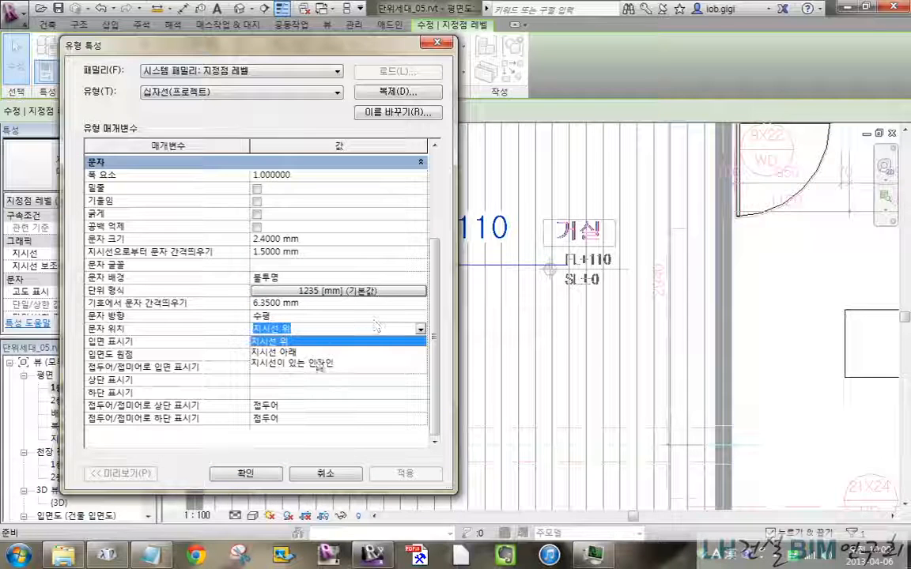
click(275, 352)
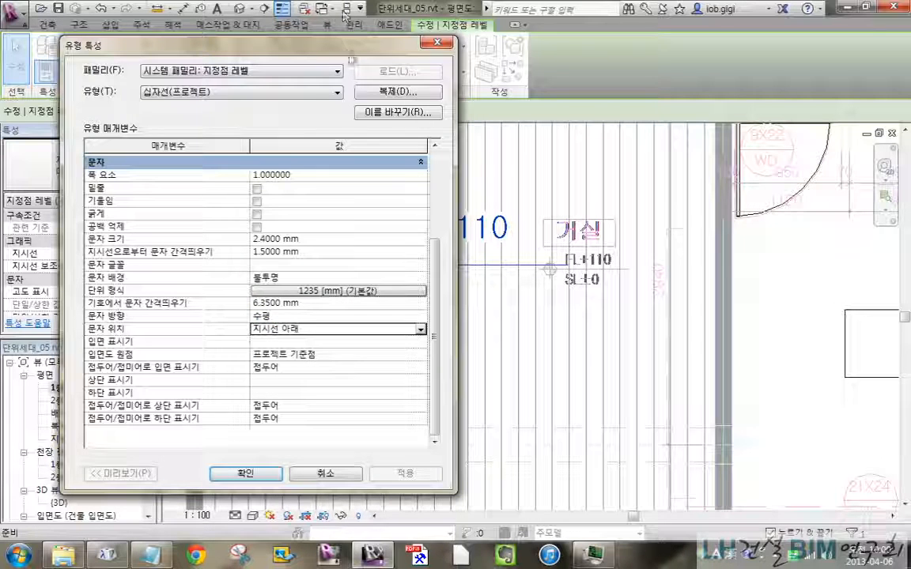
drag(226, 45, 78, 48)
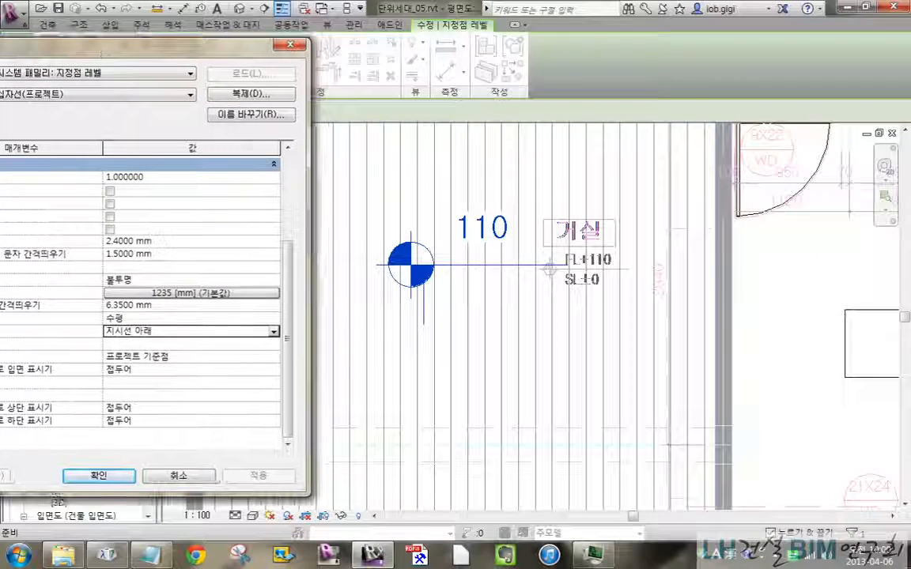
click(98, 475)
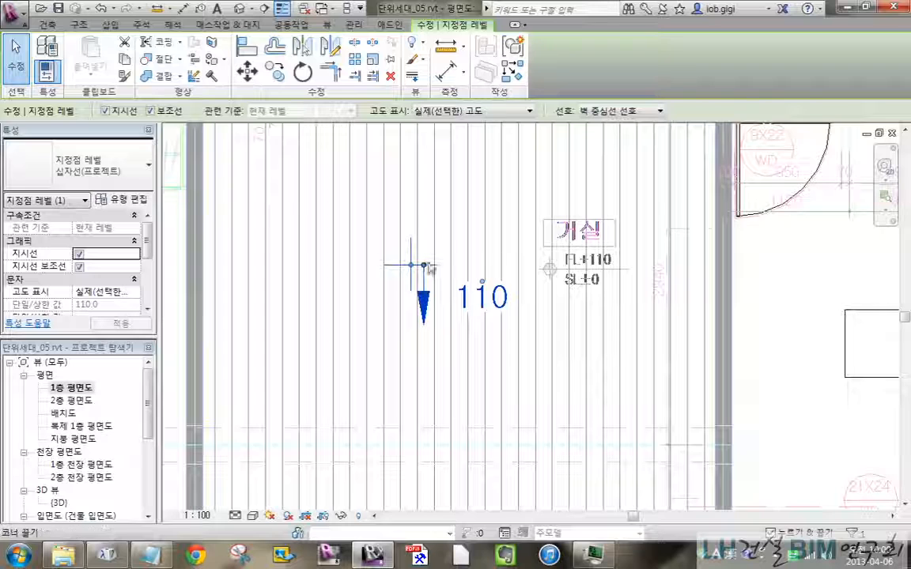
Step: Check the 기호 options of the 십자선(프로젝트) type, leave the type properties without changes, and deselect the spot elevation
click(120, 199)
click(360, 257)
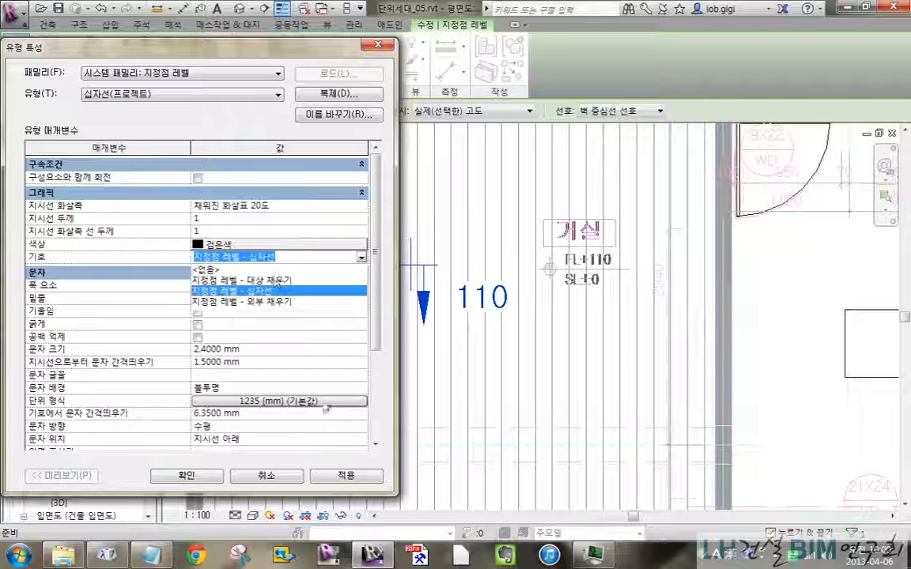
click(372, 473)
click(368, 477)
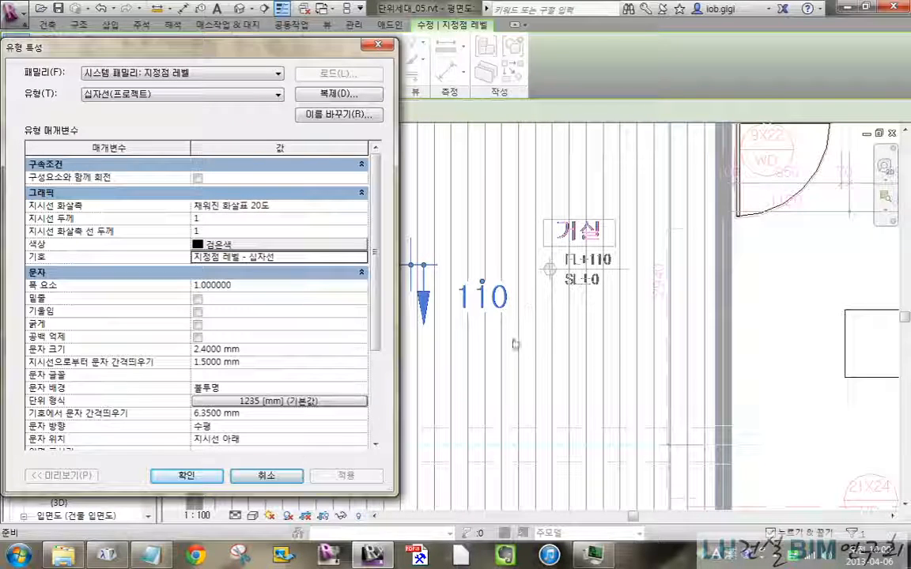
click(261, 477)
key(Escape)
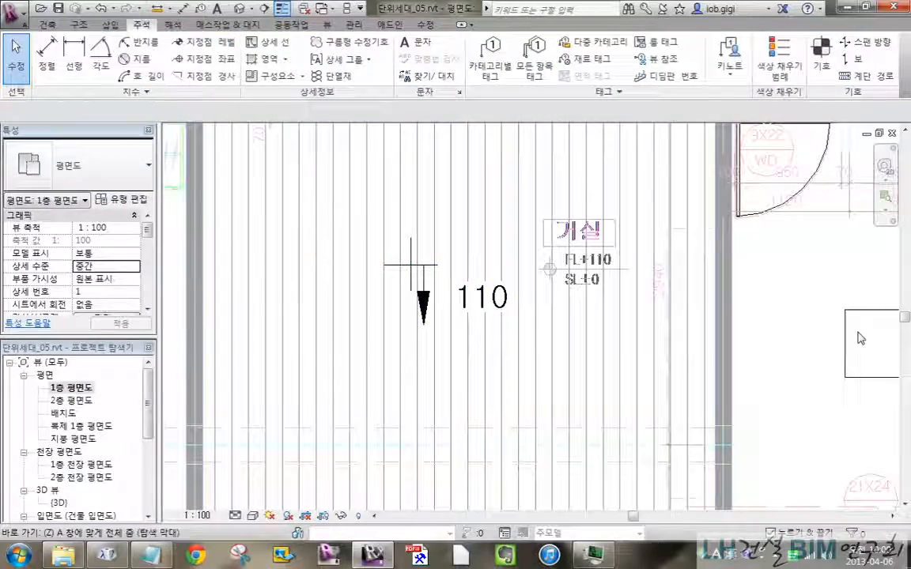